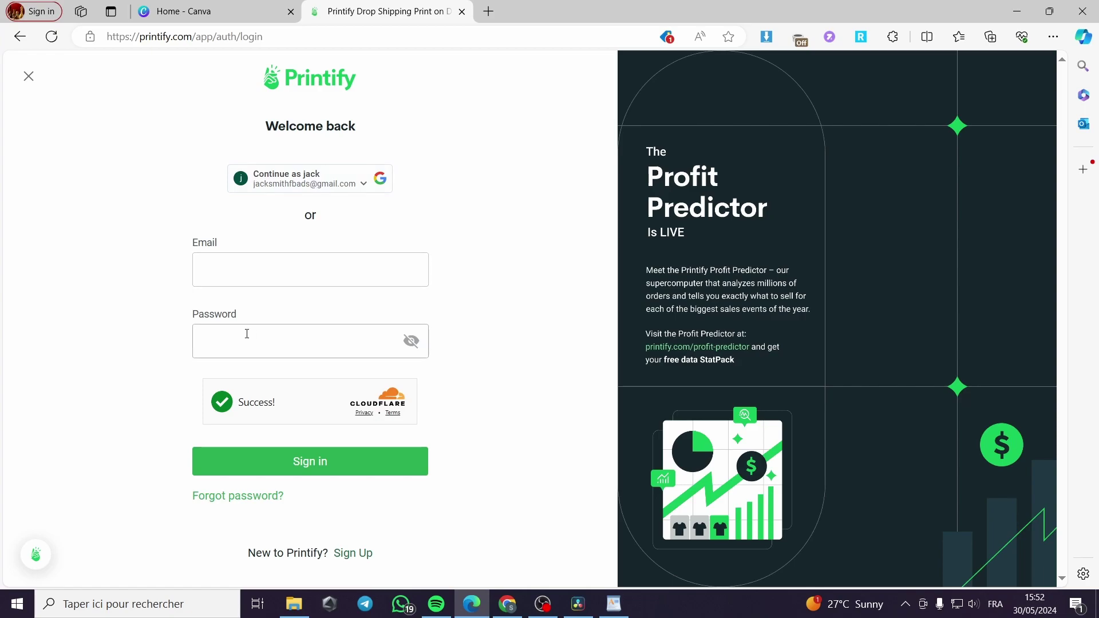
- Sign in to Printify with the first Google account offered
click(306, 181)
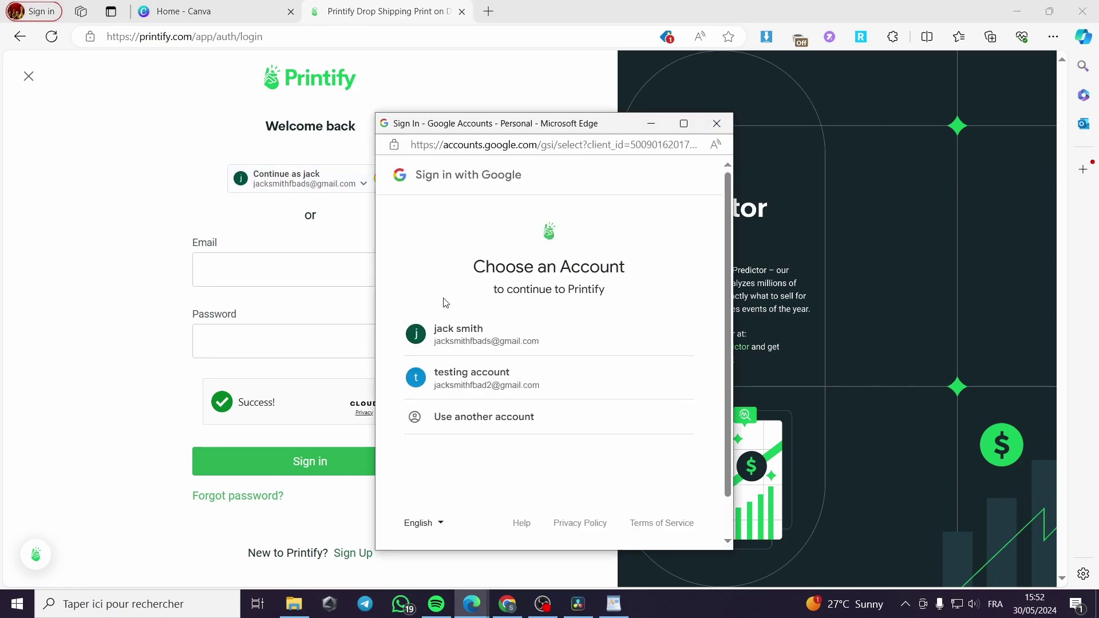
click(501, 341)
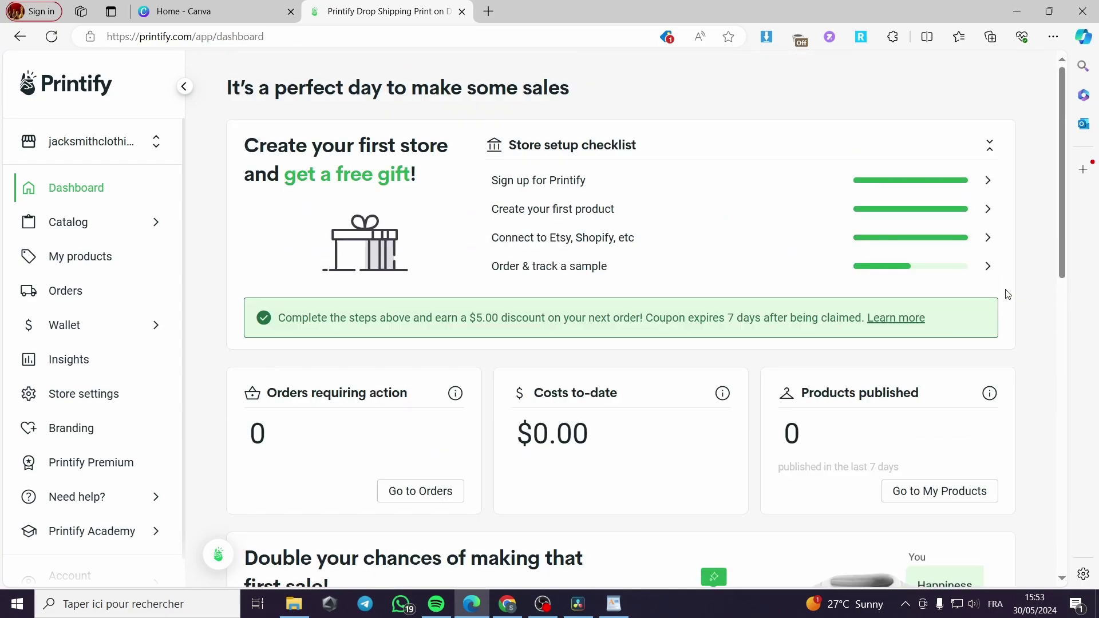
- Start the "Create your first product" item of the store setup checklist and go on to the product catalog
click(720, 215)
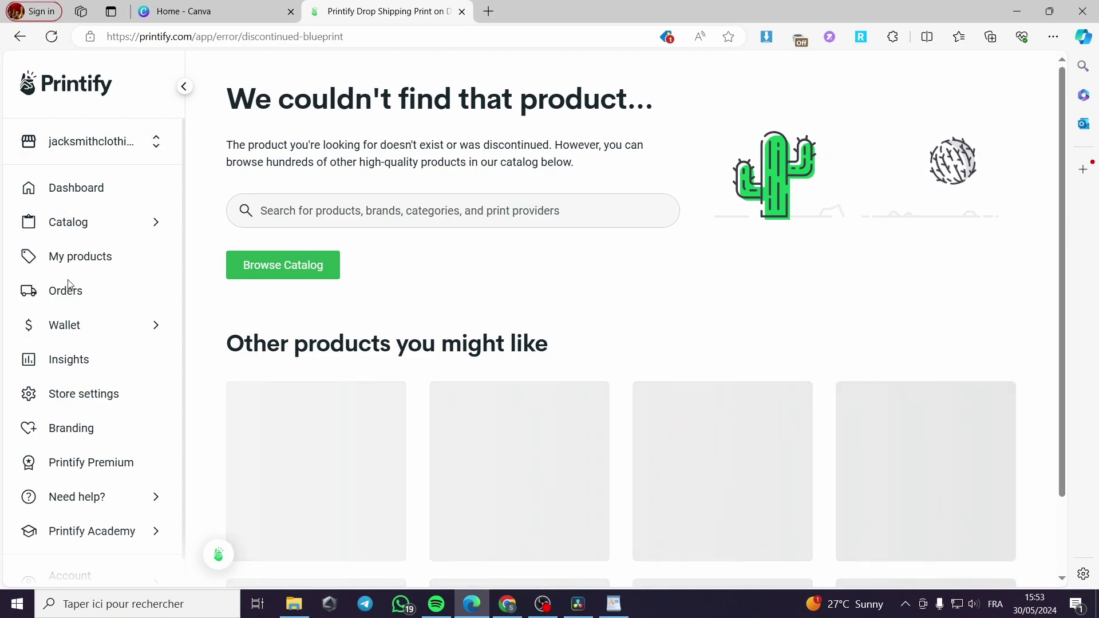
click(81, 228)
click(279, 269)
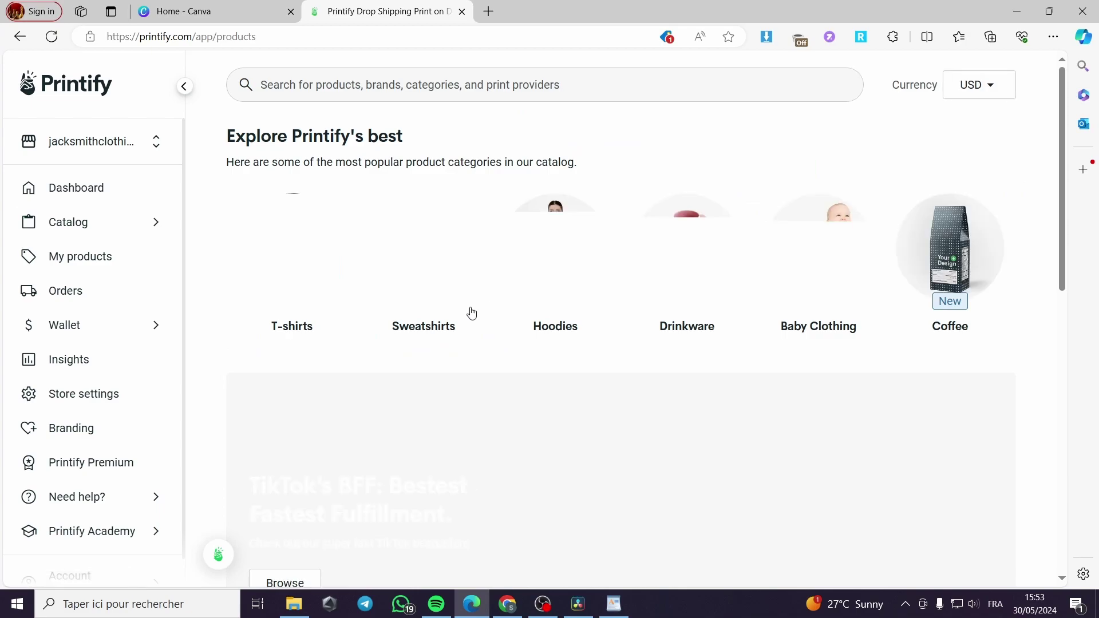
scroll(576, 328, down, 2)
click(368, 306)
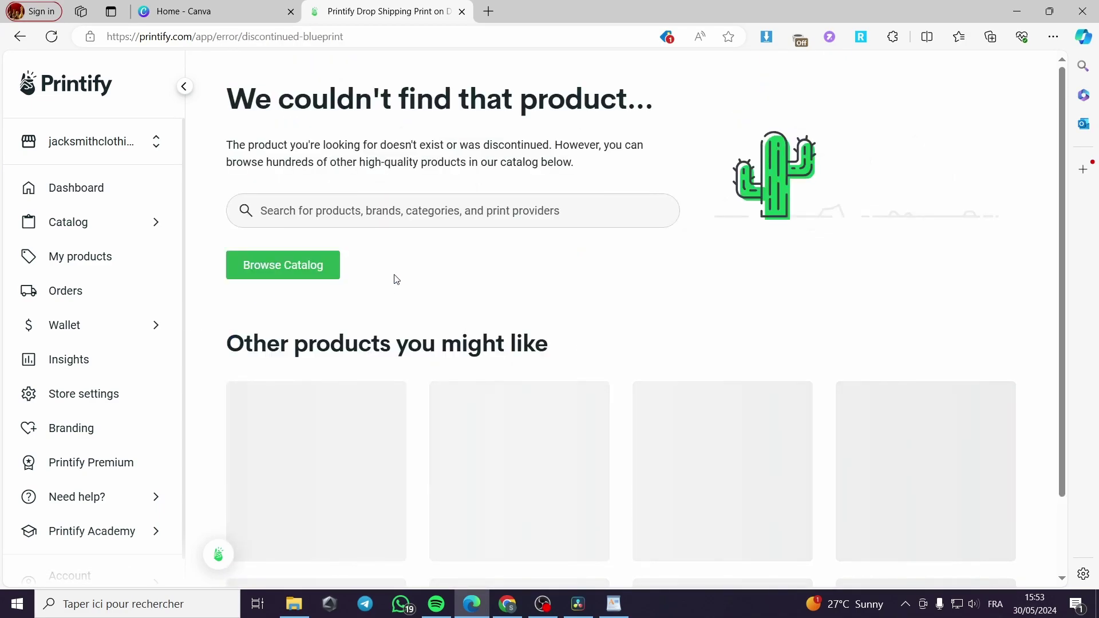
scroll(392, 277, down, 2)
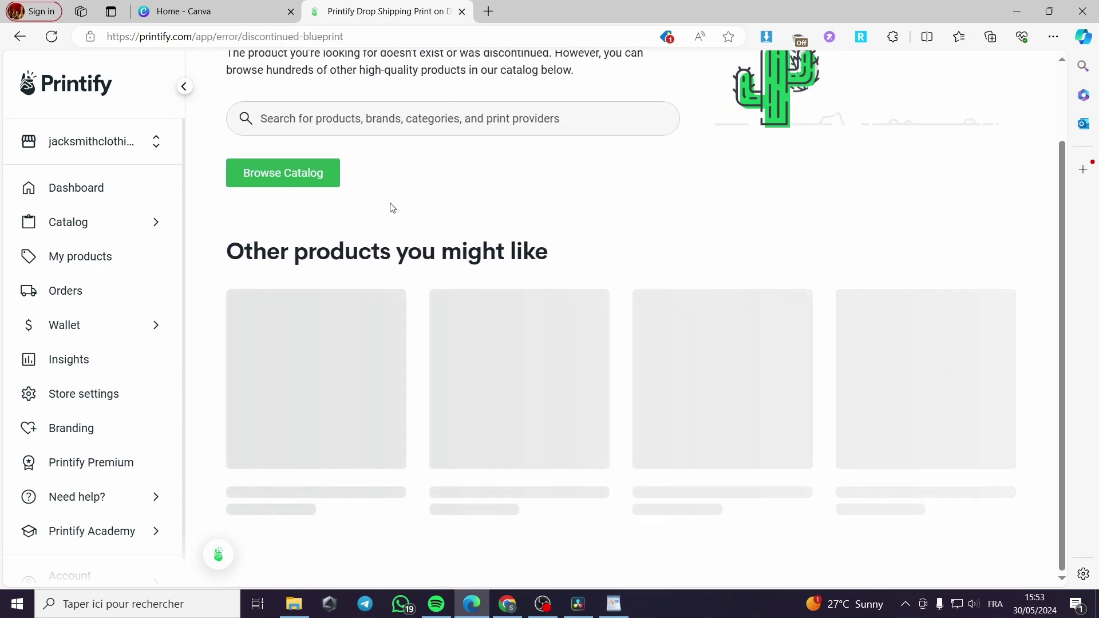
scroll(429, 289, up, 2)
scroll(413, 309, down, 2)
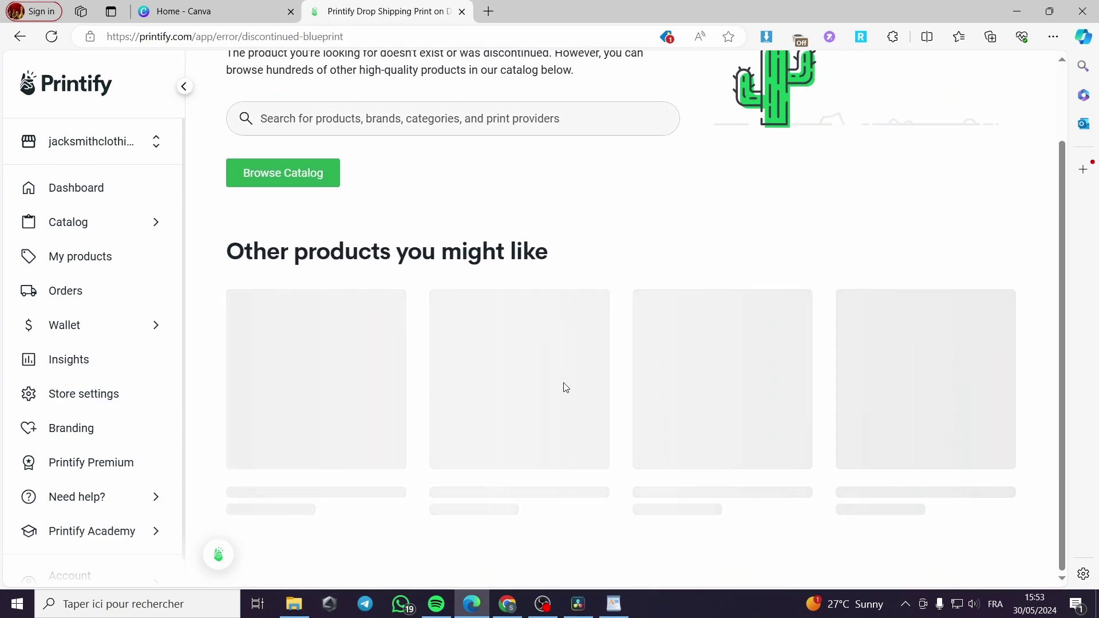
scroll(330, 421, up, 2)
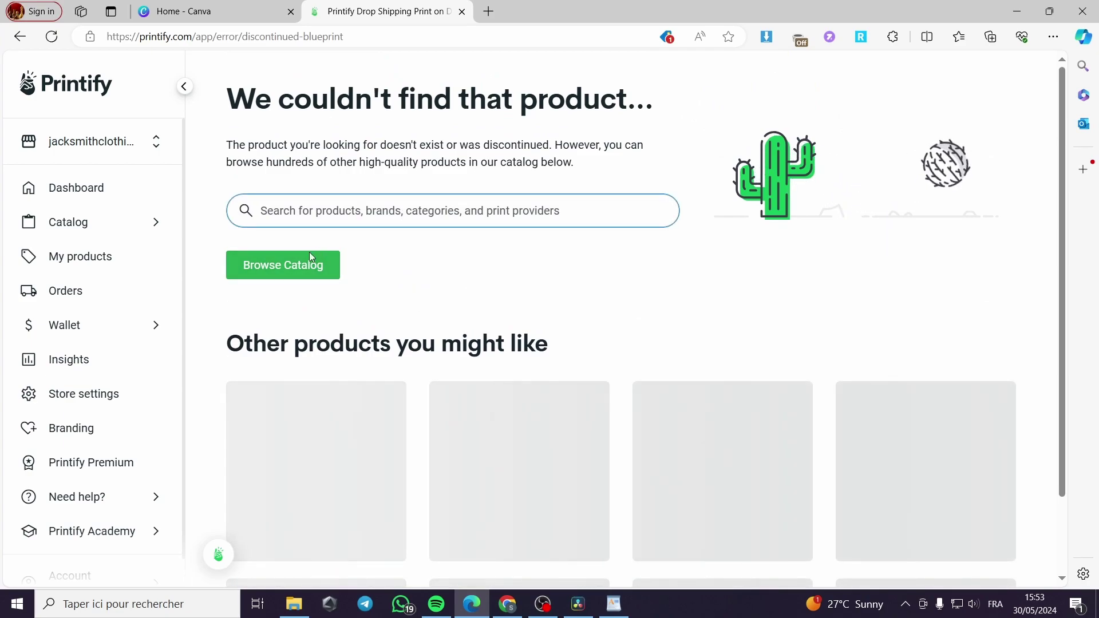
- Browse the product catalog and open its Coffee category
click(290, 268)
scroll(626, 319, down, 5)
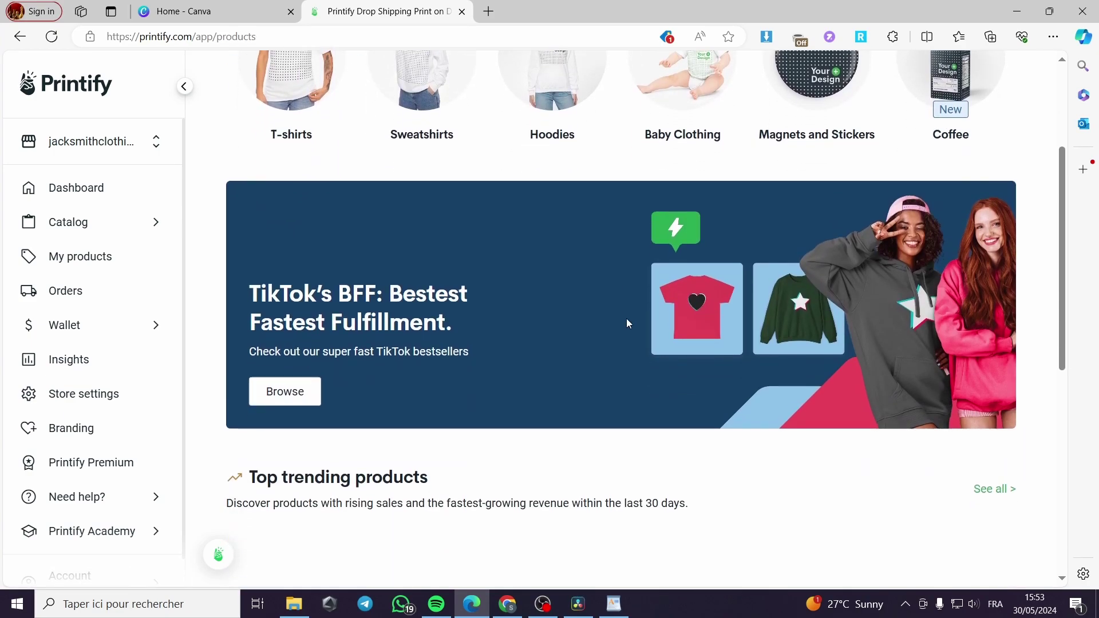
scroll(424, 439, up, 5)
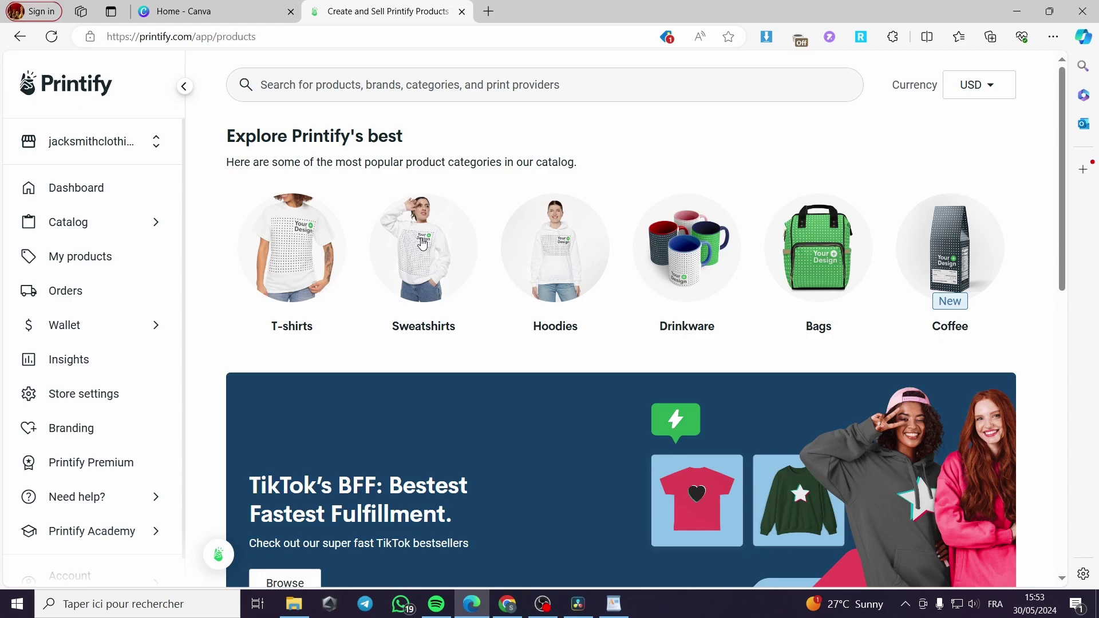
click(961, 264)
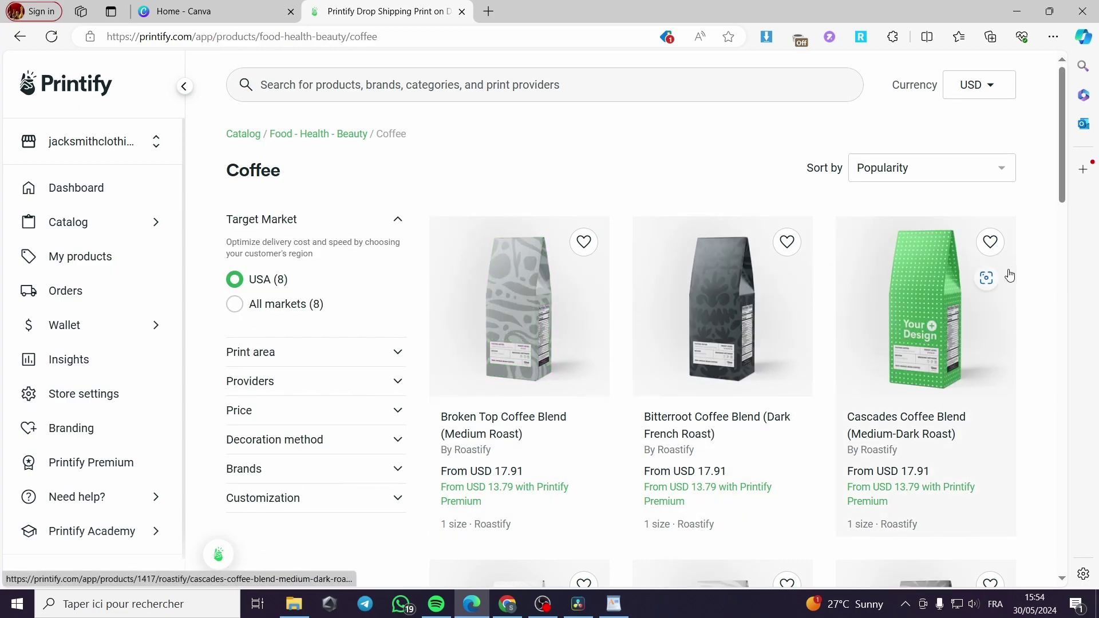
- Look through the coffee products and open Bitterroot Coffee Blend (Dark French Roast)
scroll(969, 390, down, 5)
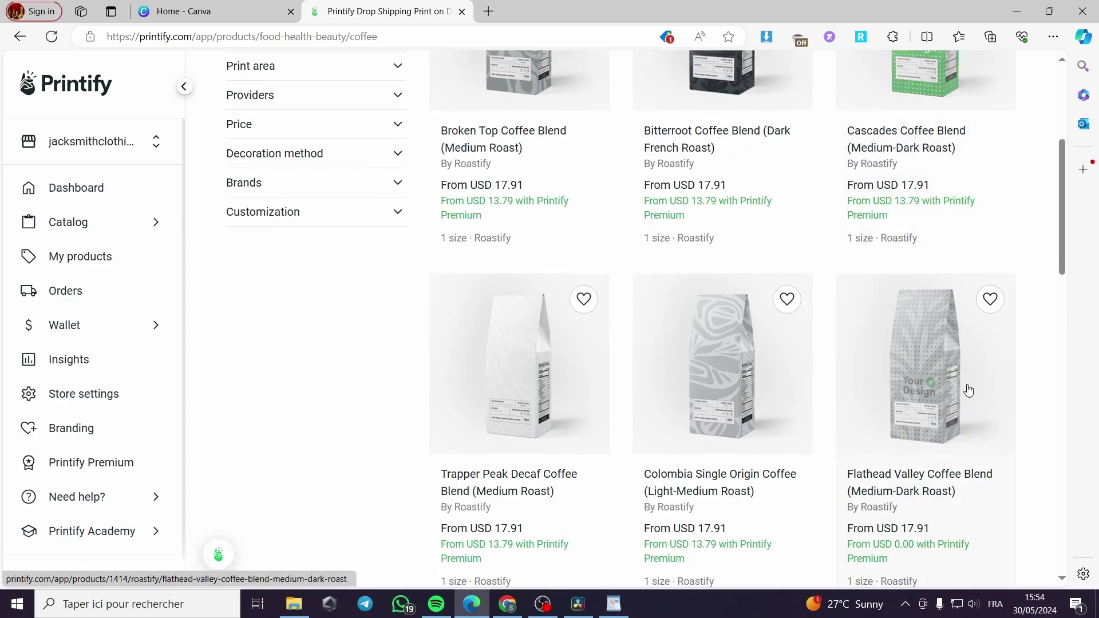
scroll(345, 422, up, 5)
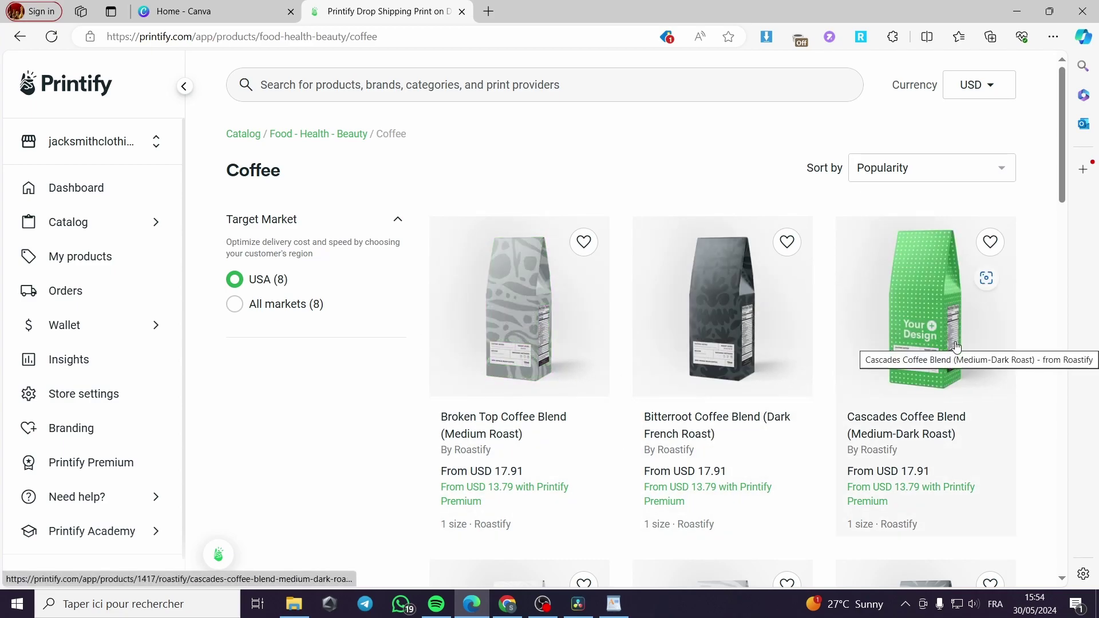
click(748, 330)
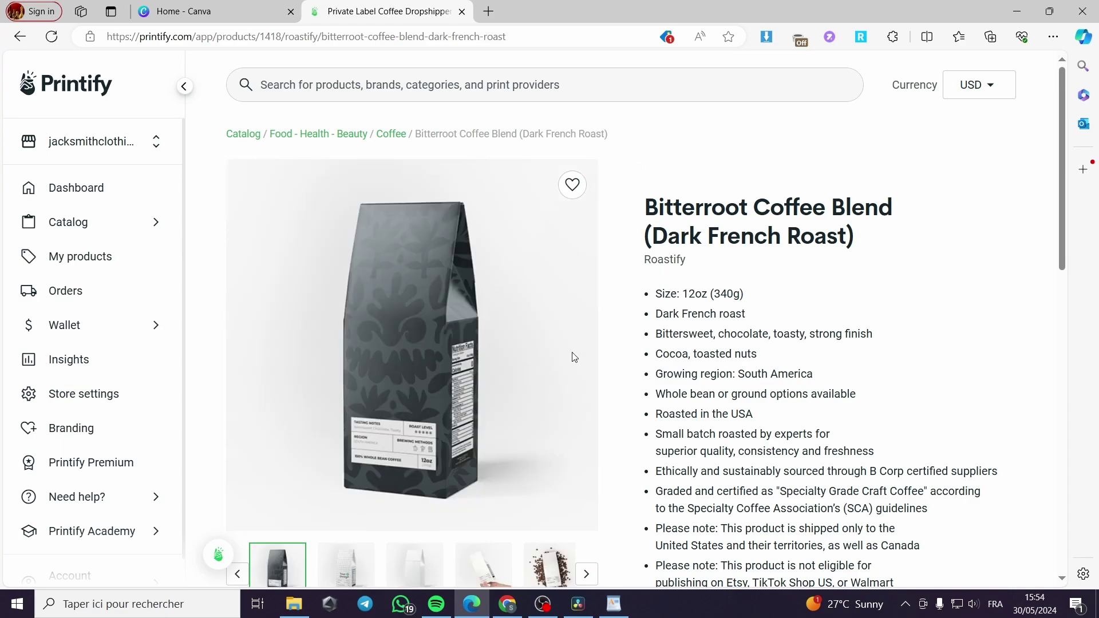
- Review the Bitterroot Coffee Blend details and start designing it with the provider Roastify
scroll(435, 343, down, 5)
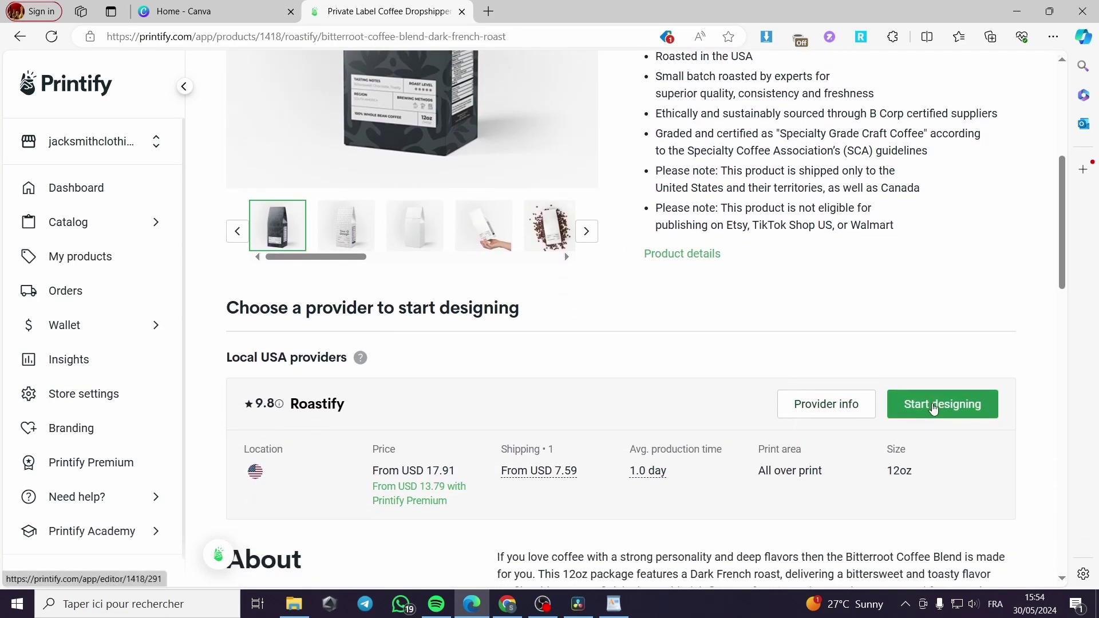
scroll(761, 363, up, 2)
scroll(761, 363, up, 3)
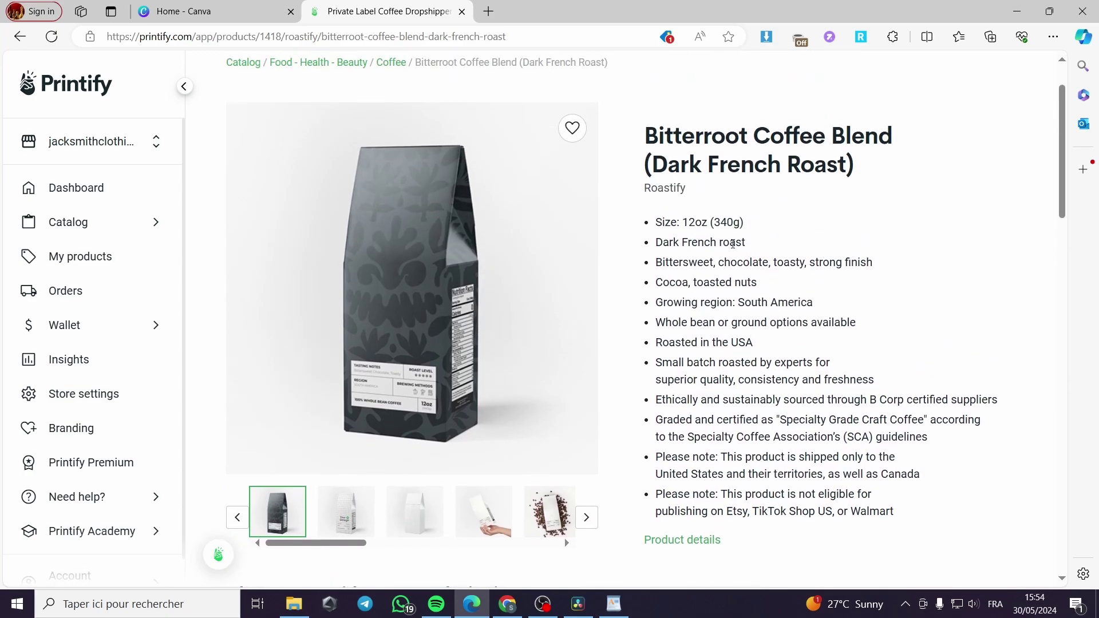
scroll(760, 347, down, 4)
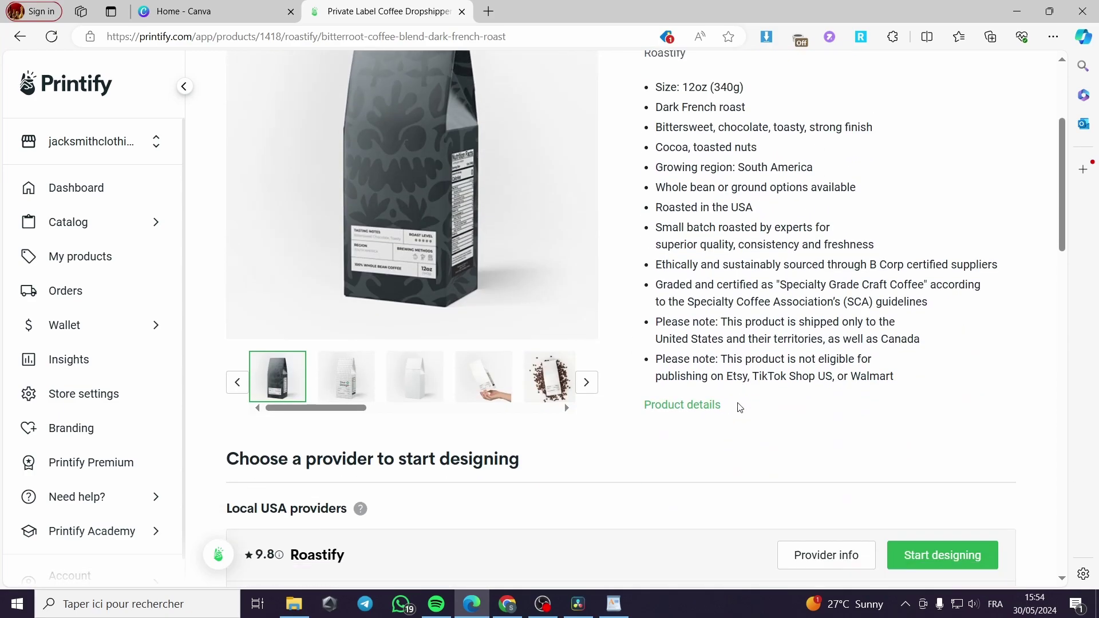
click(937, 478)
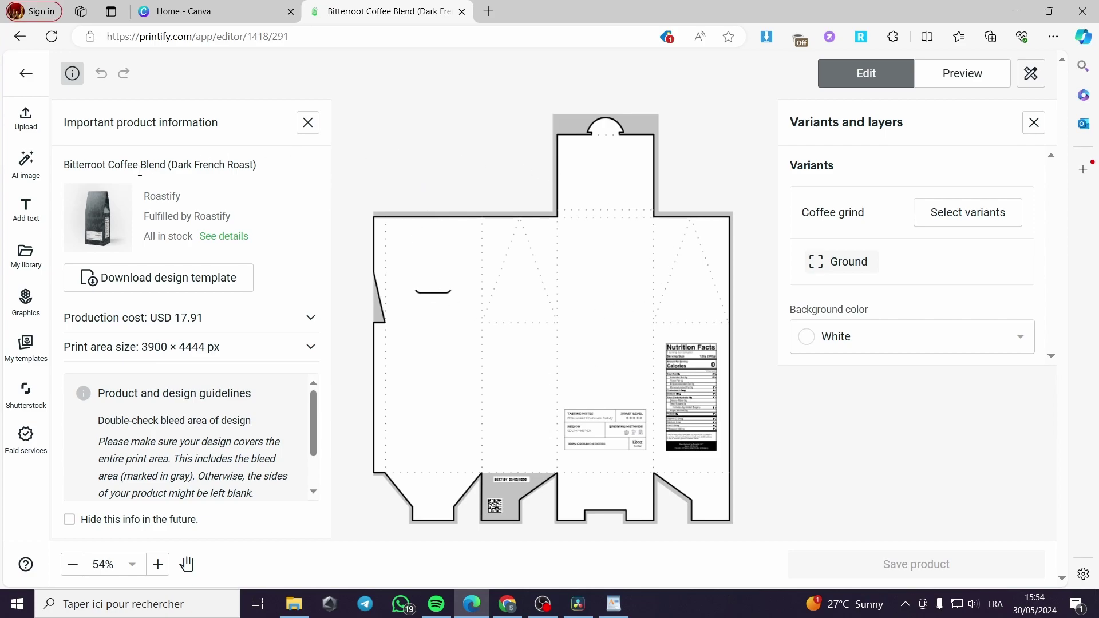
- Open the AI image generator and set the image style to Low Poly
click(24, 162)
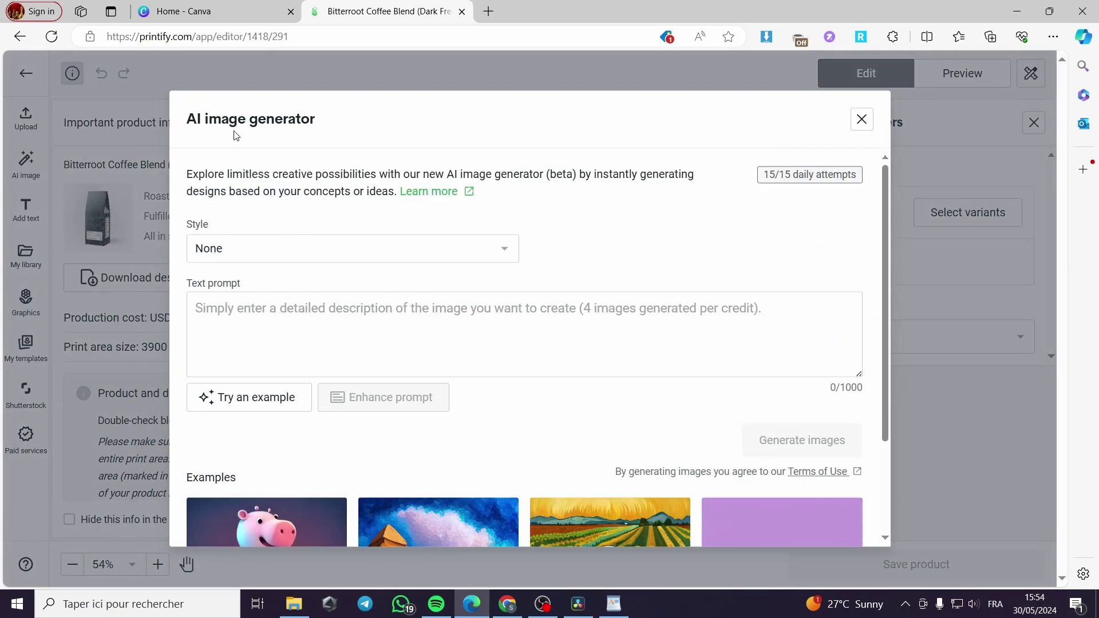
click(254, 252)
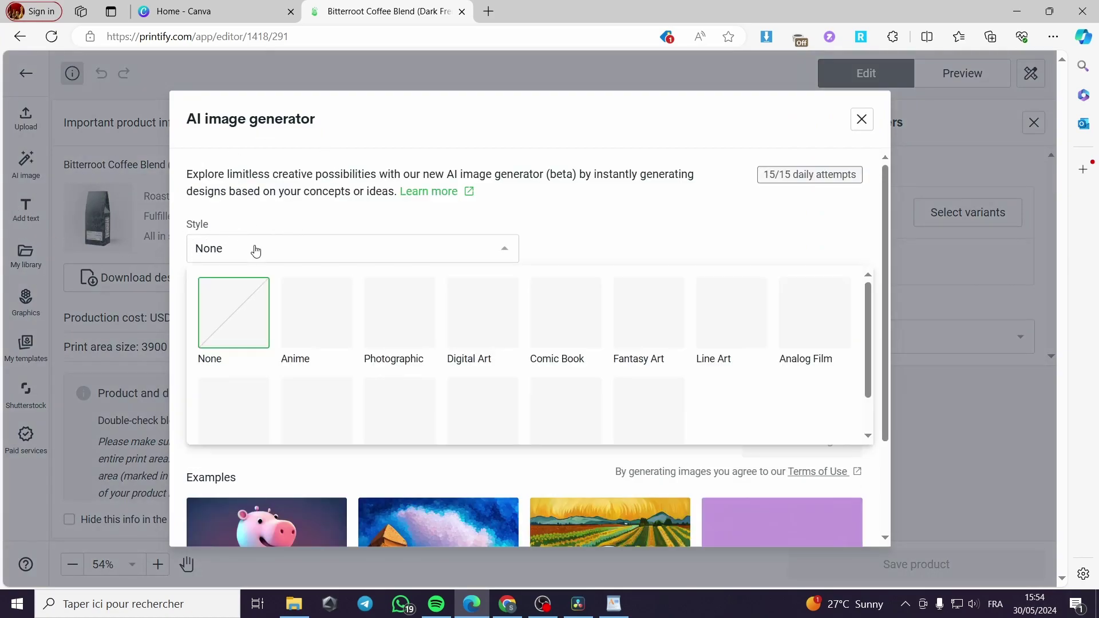
scroll(630, 372, down, 1)
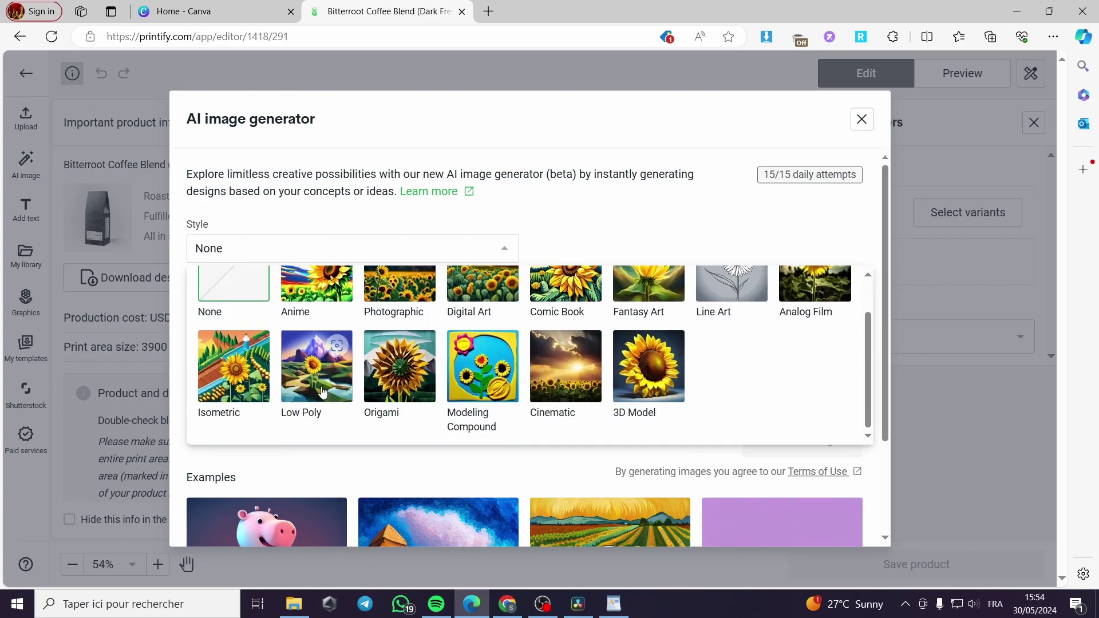
scroll(334, 343, up, 1)
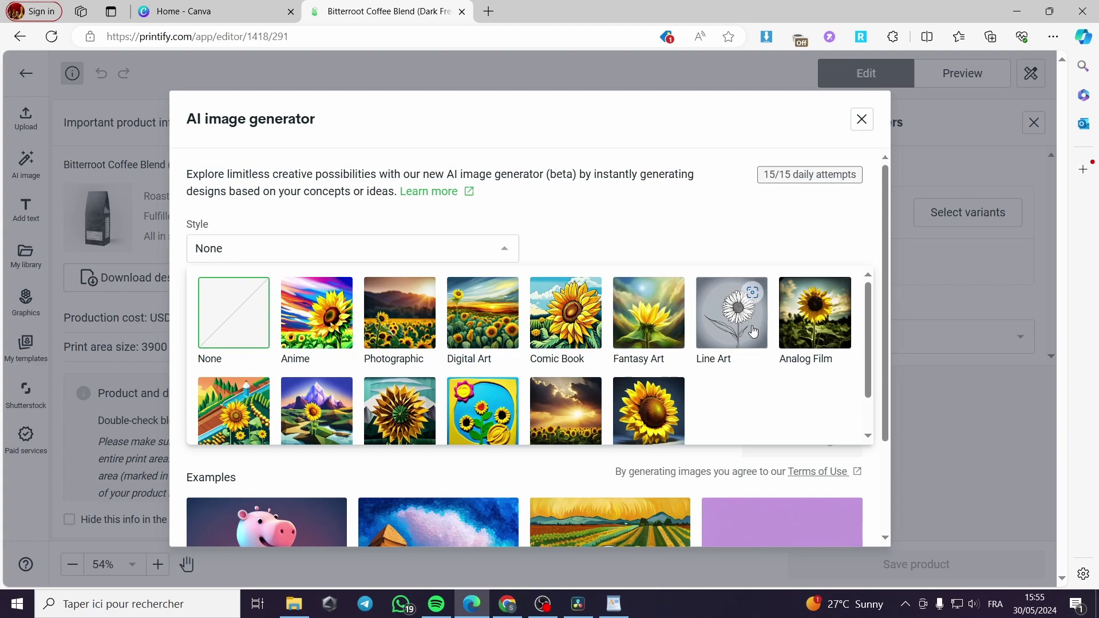
scroll(812, 320, down, 2)
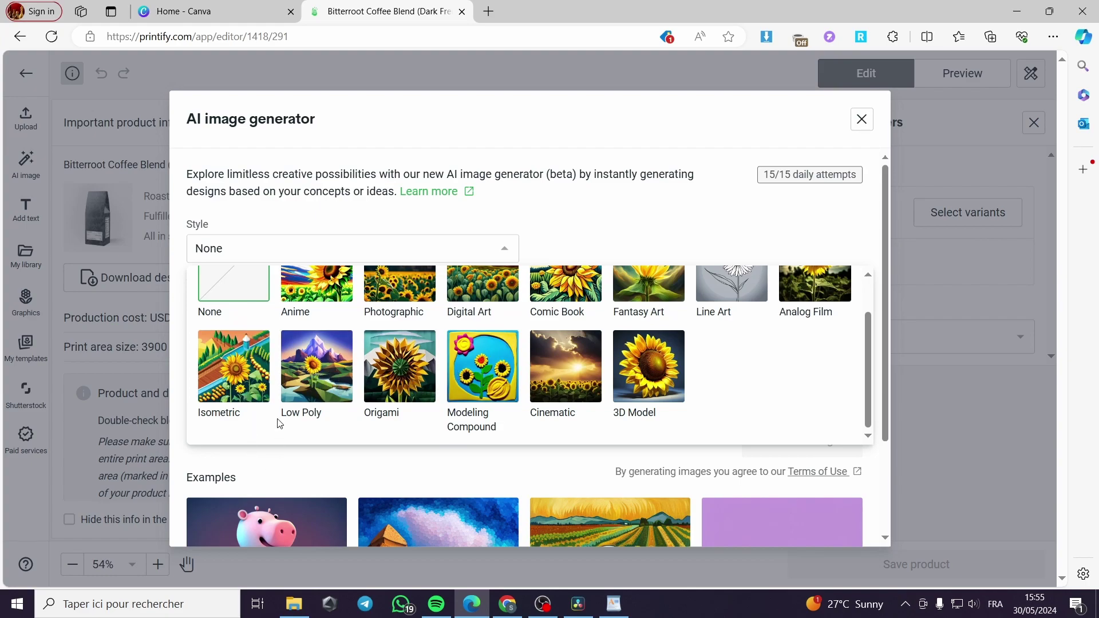
click(316, 384)
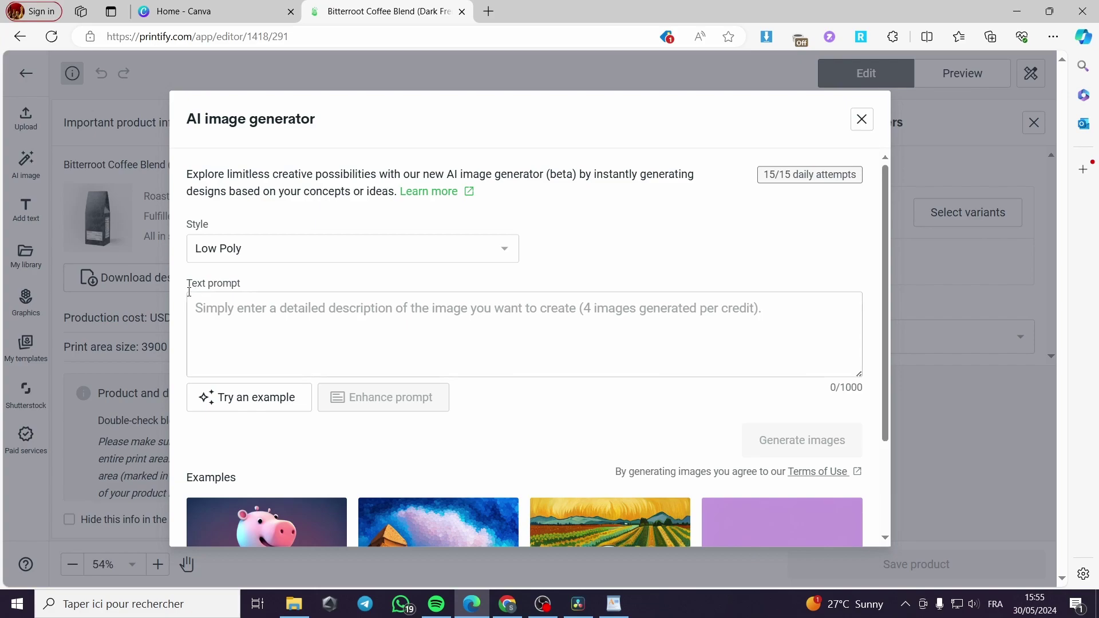
- Enter the text prompt "coffee blend with coffee beans and coffee cup on a garden" for the AI image
click(285, 307)
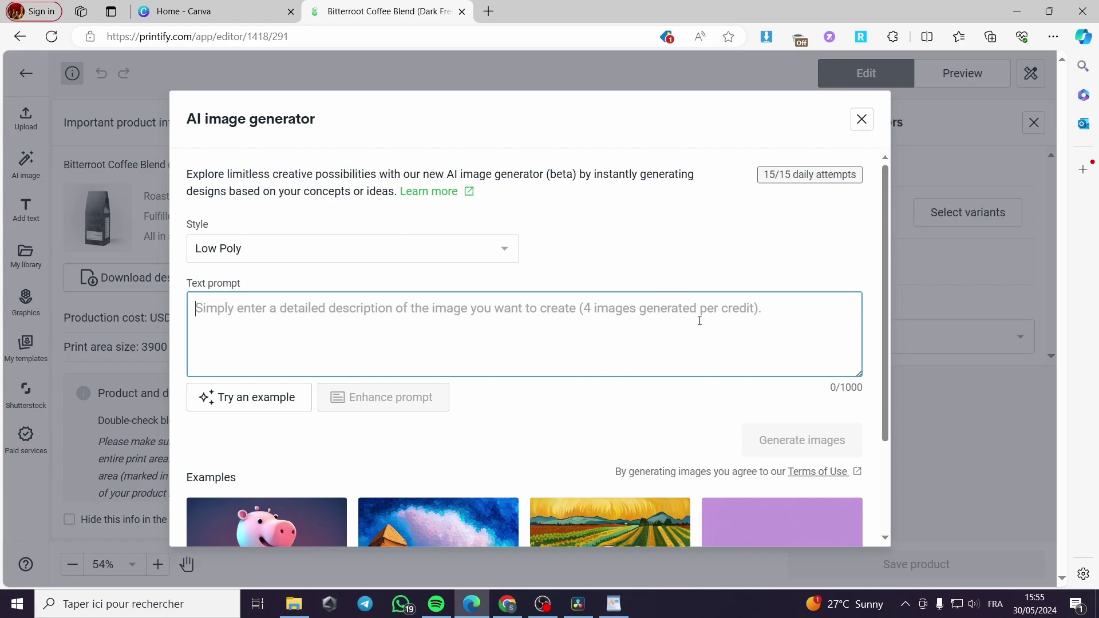
mouse_move(785, 178)
text(coffee)
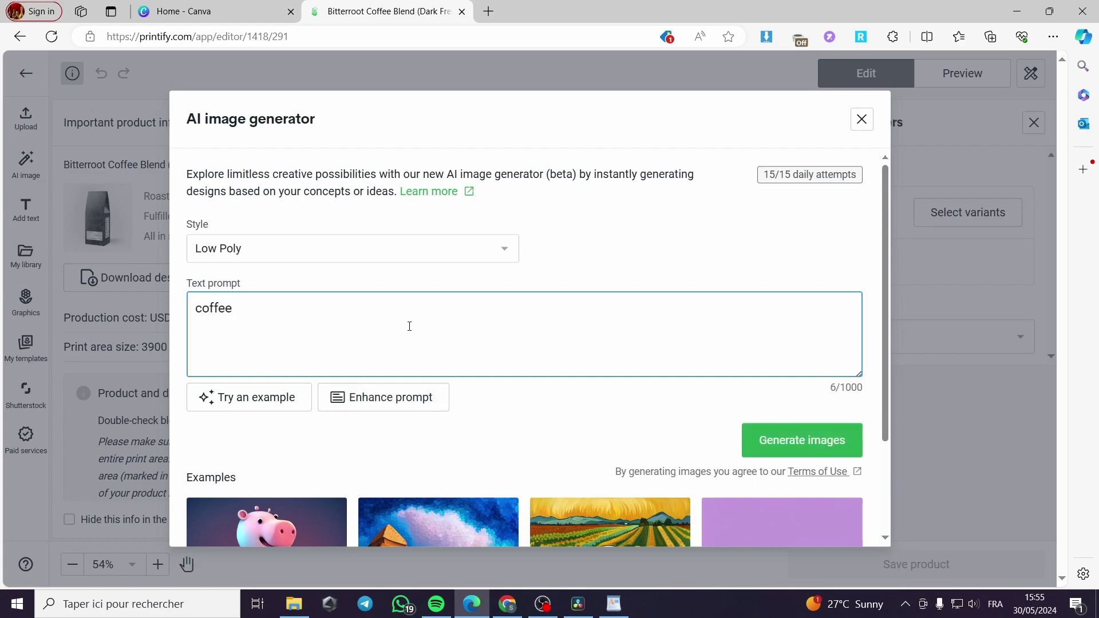
text( blend with coff)
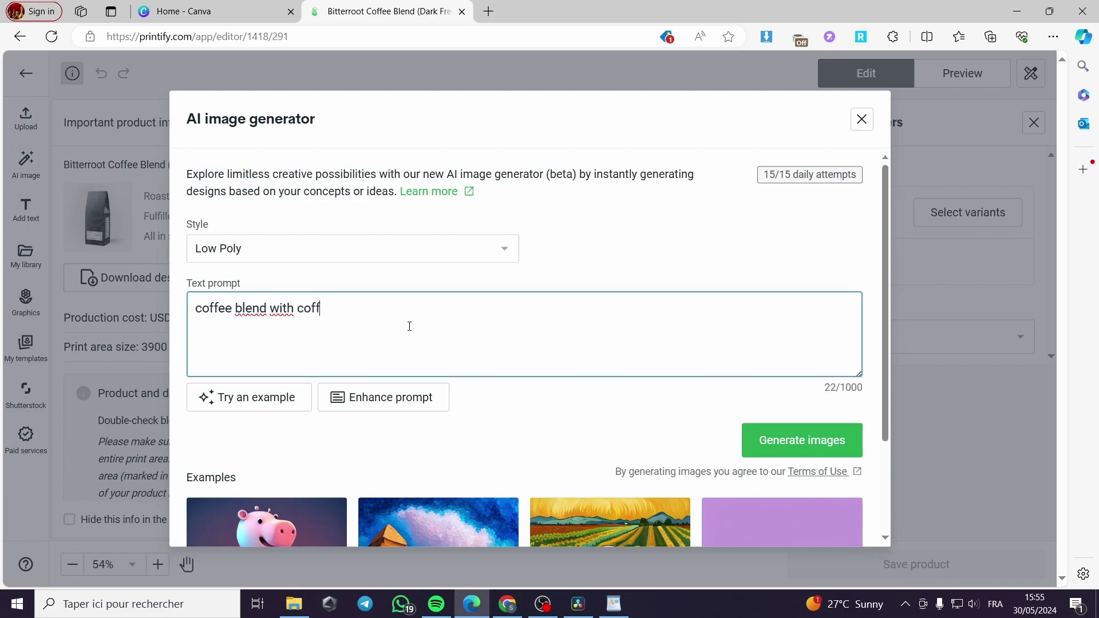
text(ee beans )
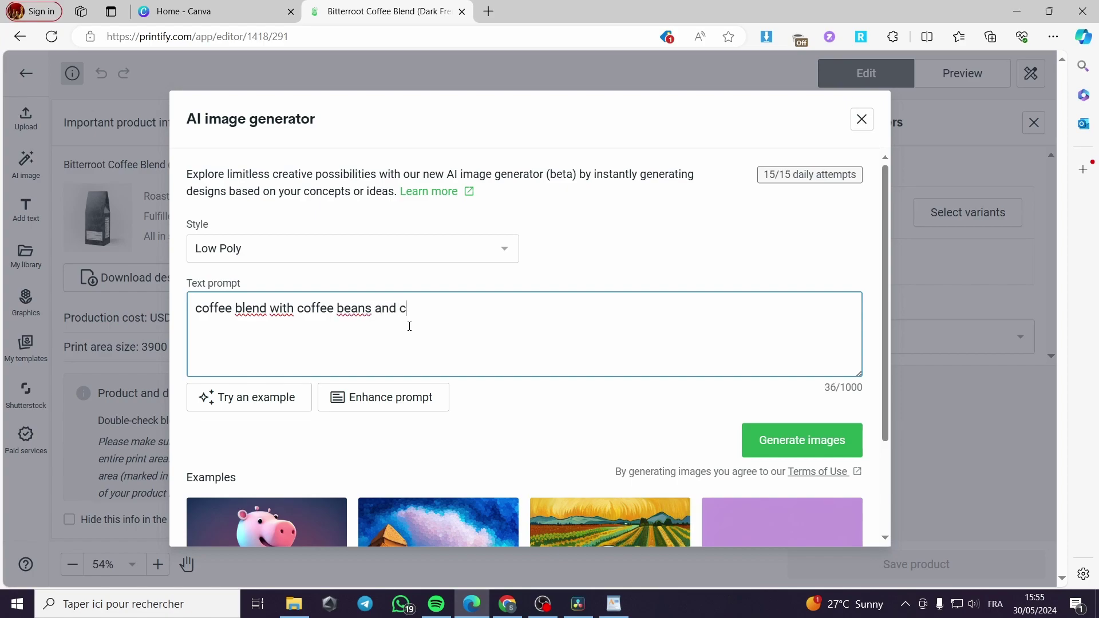
text(and coffee cup on a garden)
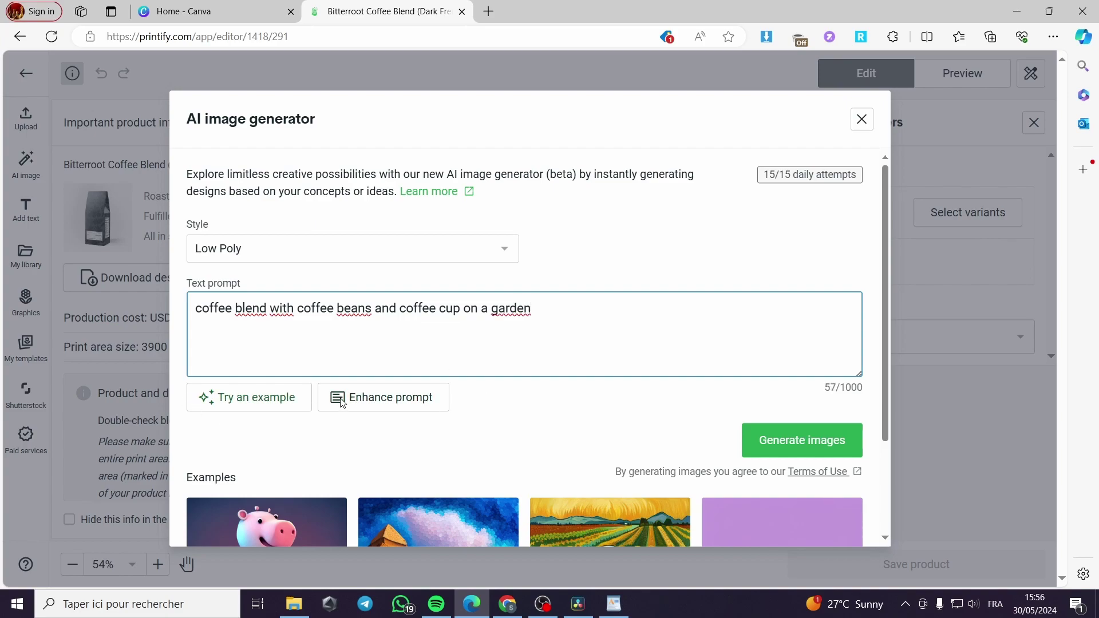
- Generate the AI images from the coffee prompt and look through the resulting designs
scroll(549, 433, down, 3)
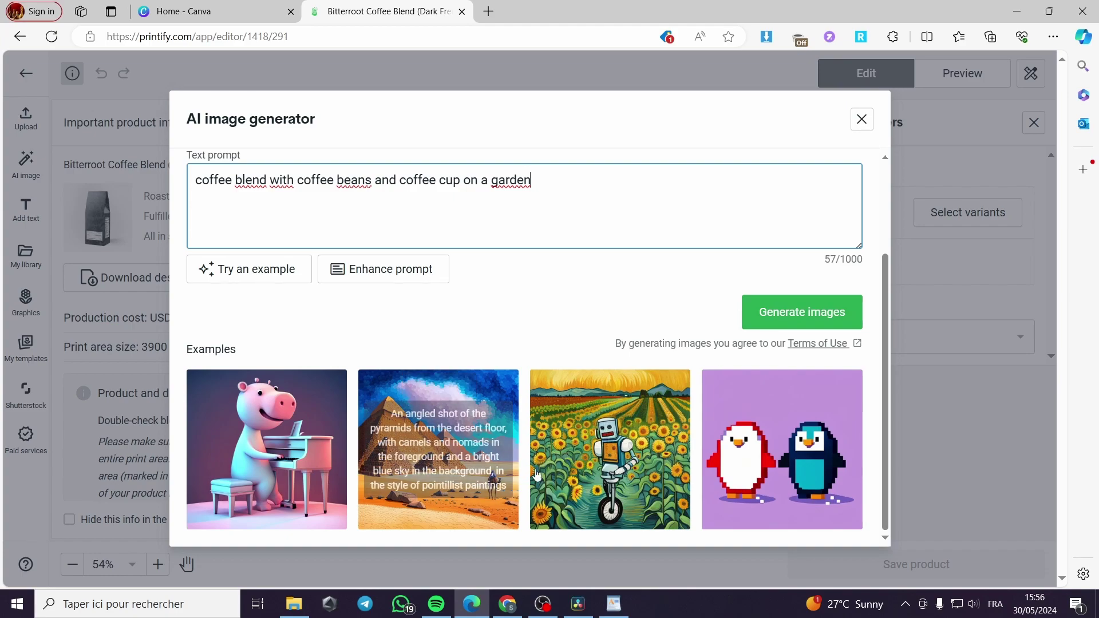
scroll(314, 288, up, 3)
scroll(534, 287, down, 3)
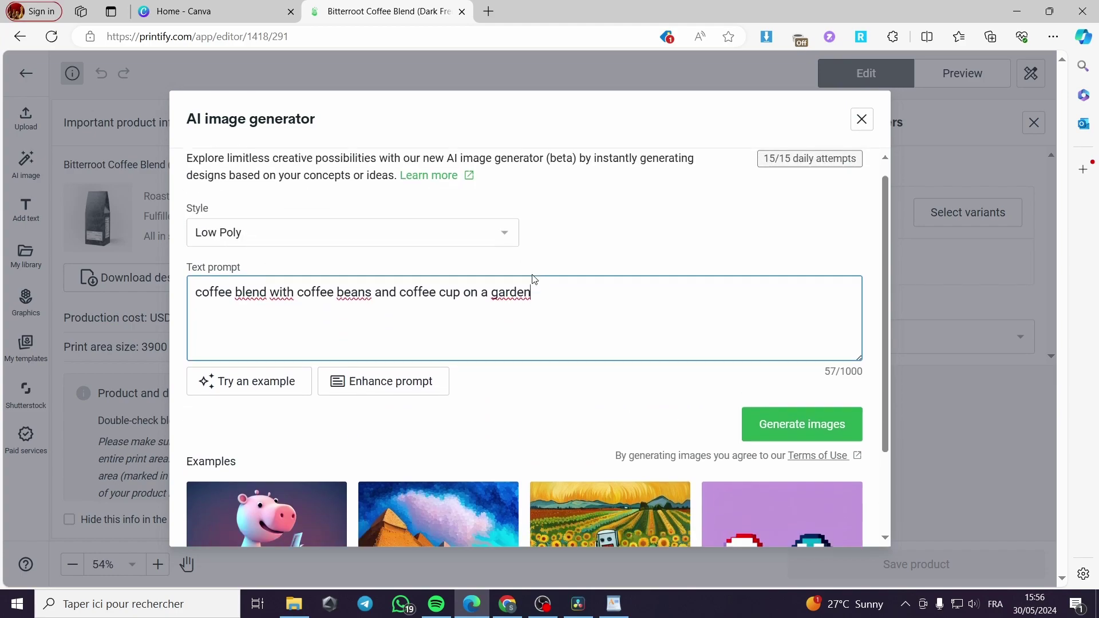
click(800, 319)
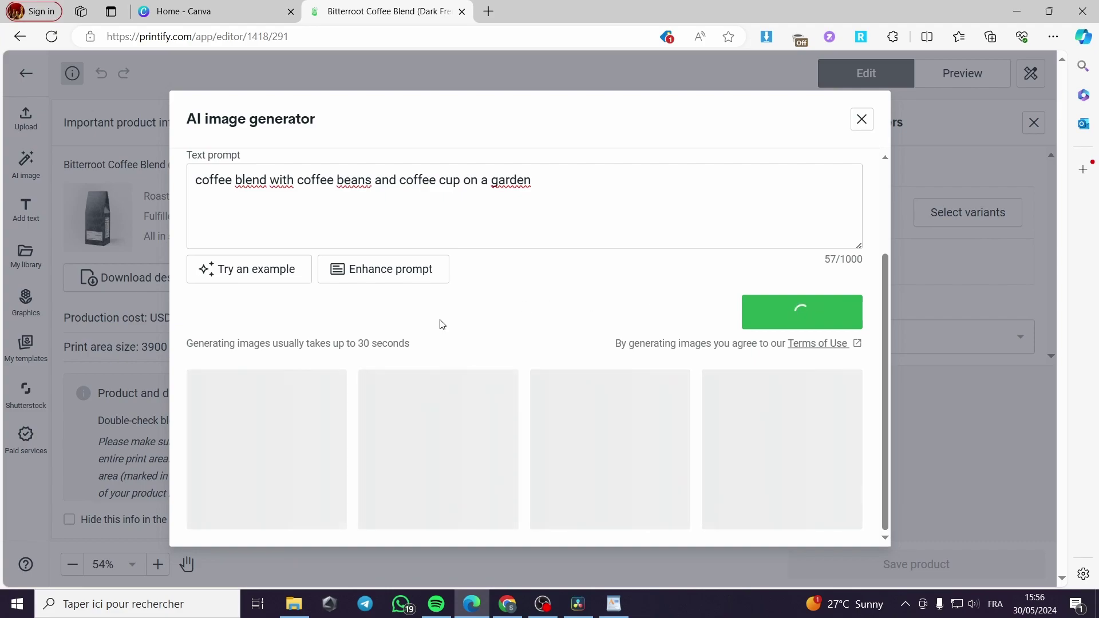
scroll(433, 330, up, 3)
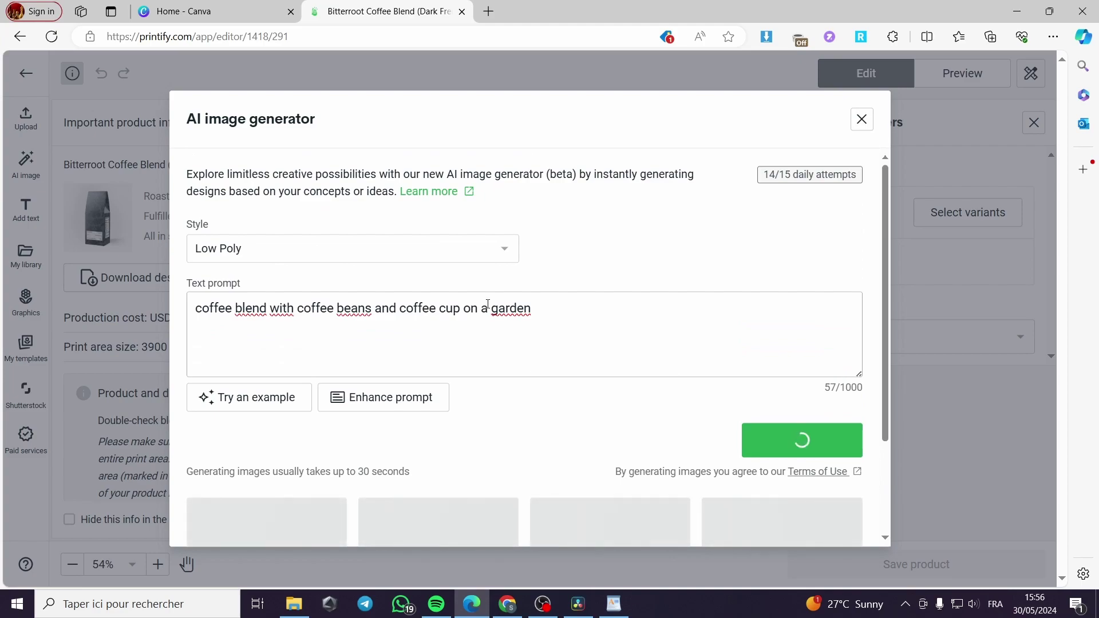
scroll(515, 287, down, 3)
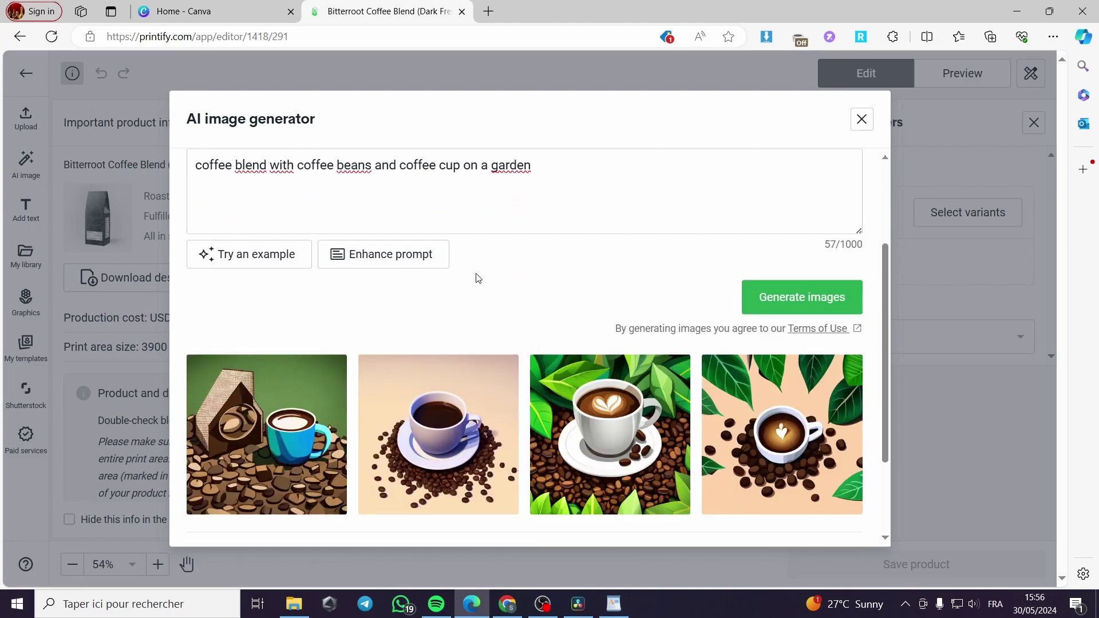
scroll(512, 275, down, 3)
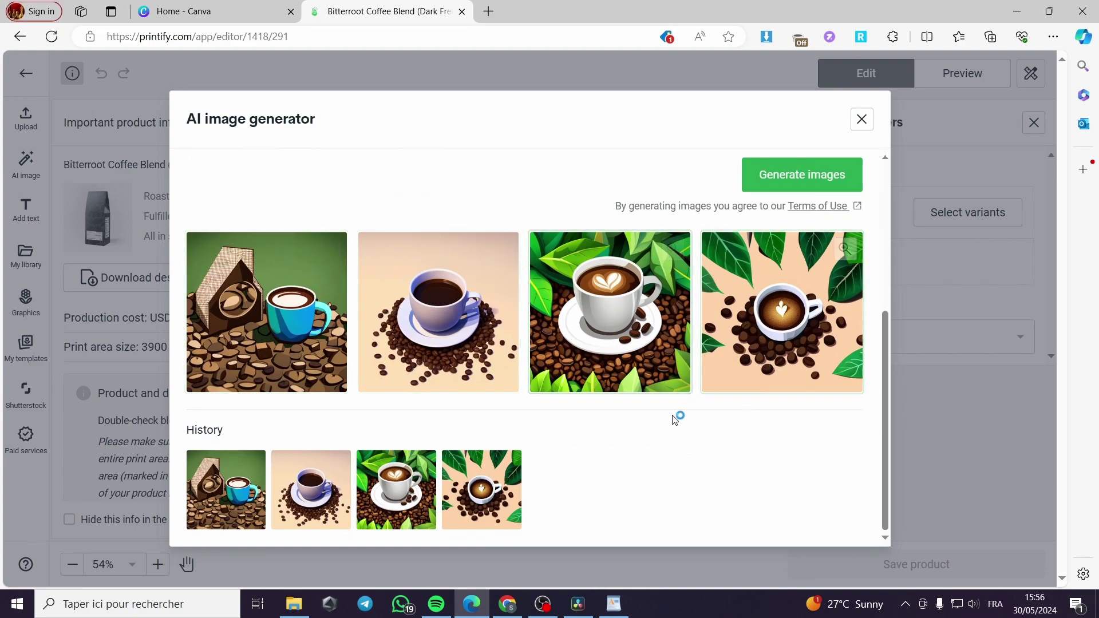
- Place the generated white-cup image with surrounding green leaves on the template's lower-left panels and enlarge it to about 5.3 in
click(601, 342)
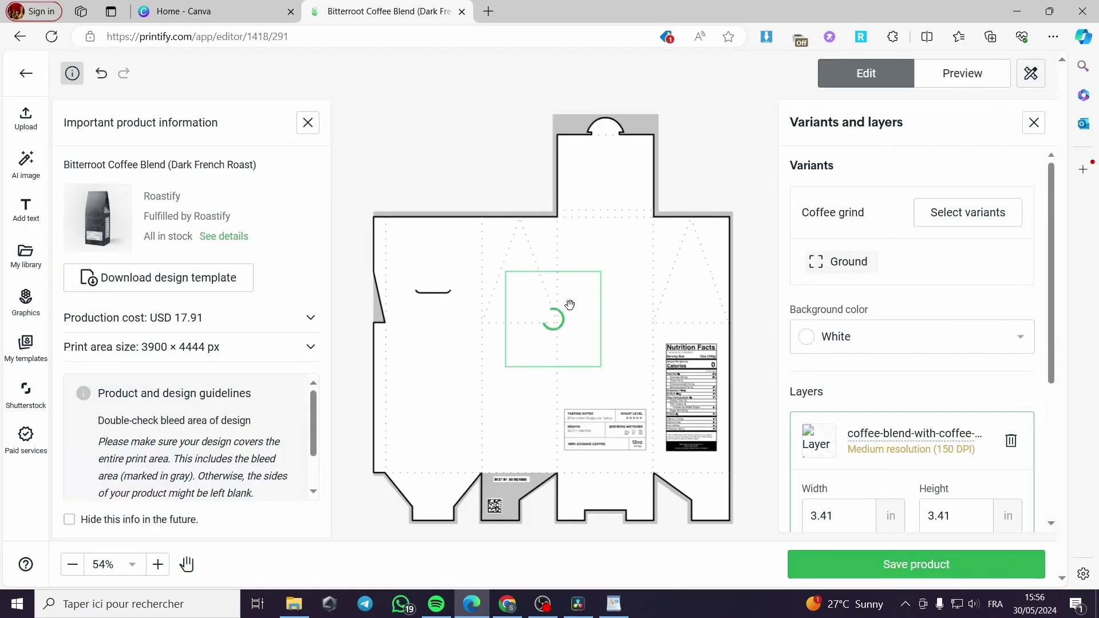
drag(553, 342, 435, 340)
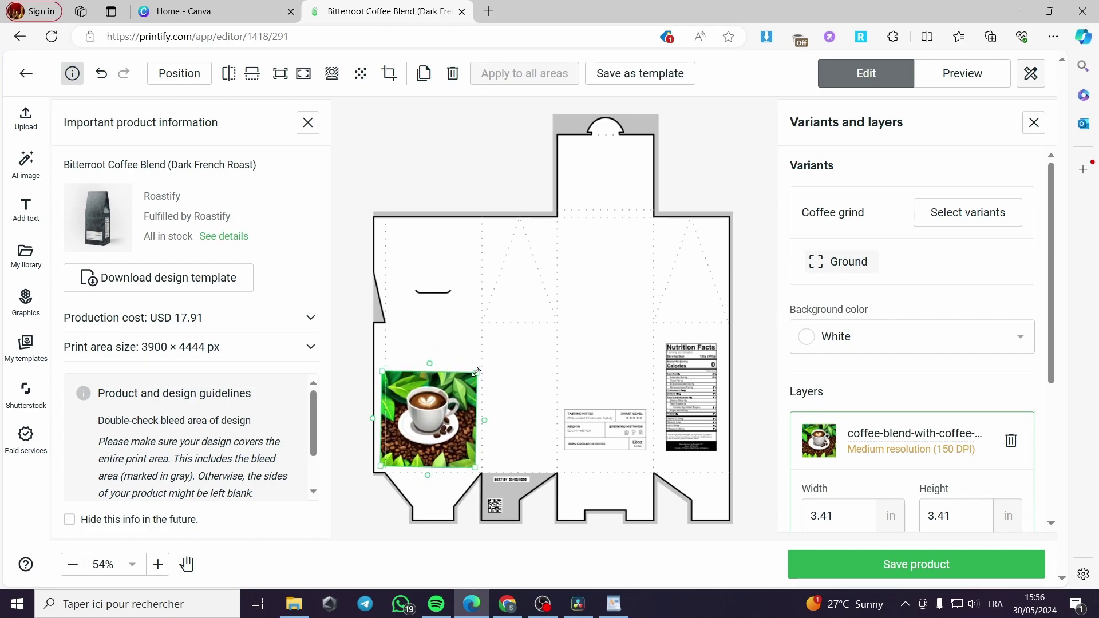
drag(477, 370, 422, 213)
drag(440, 350, 438, 357)
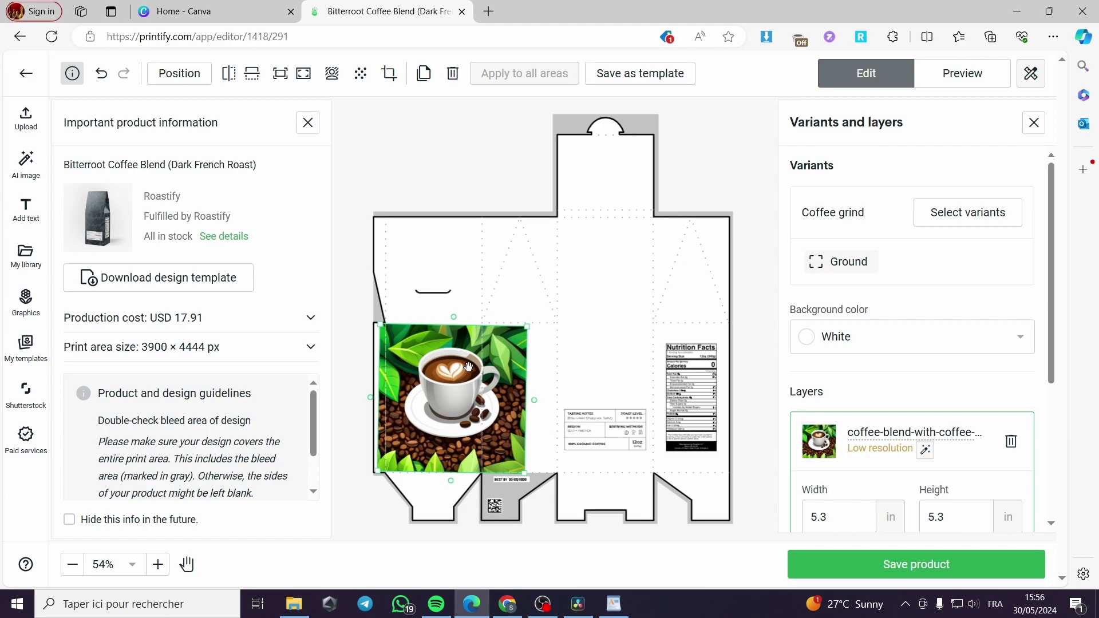
key(Escape)
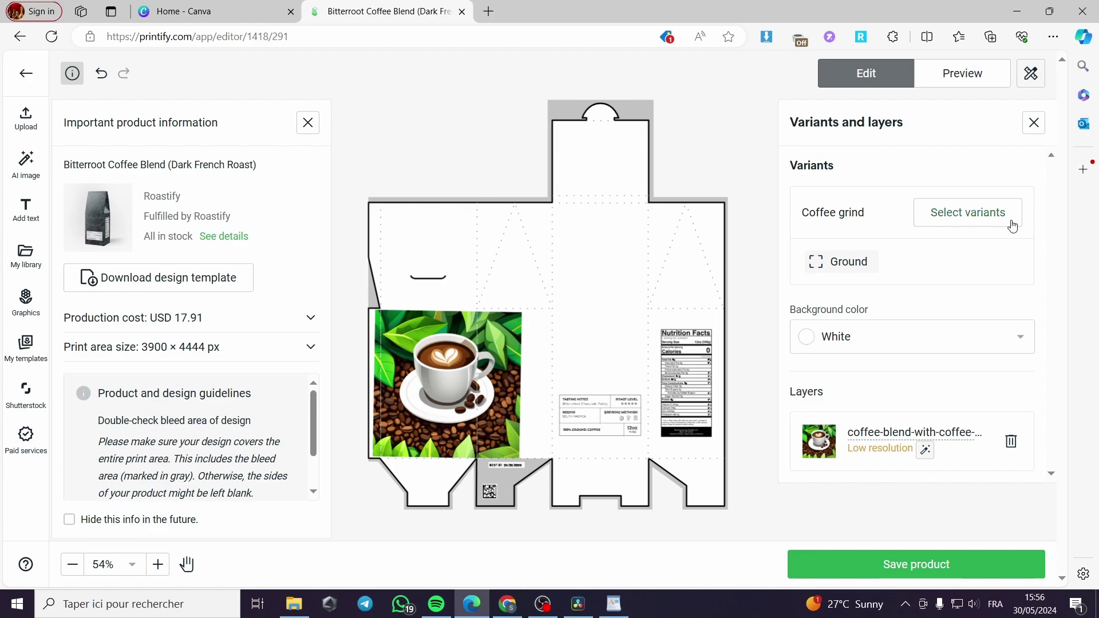
- Open the layer settings of the green-leaf white-cup image and delete that image from the bag design
click(974, 221)
click(802, 123)
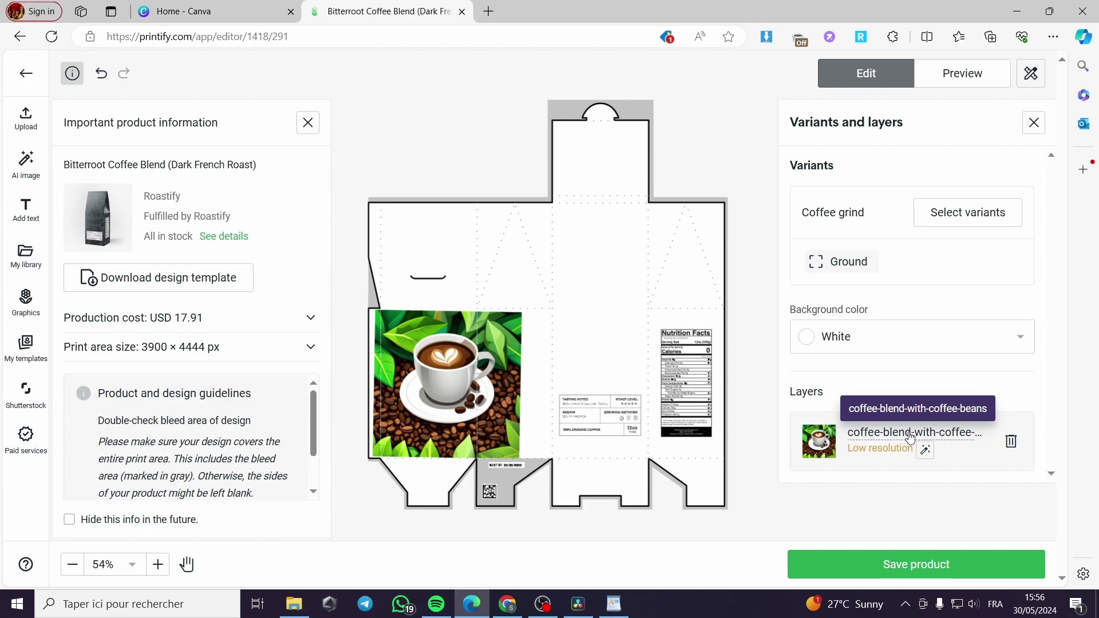
click(914, 449)
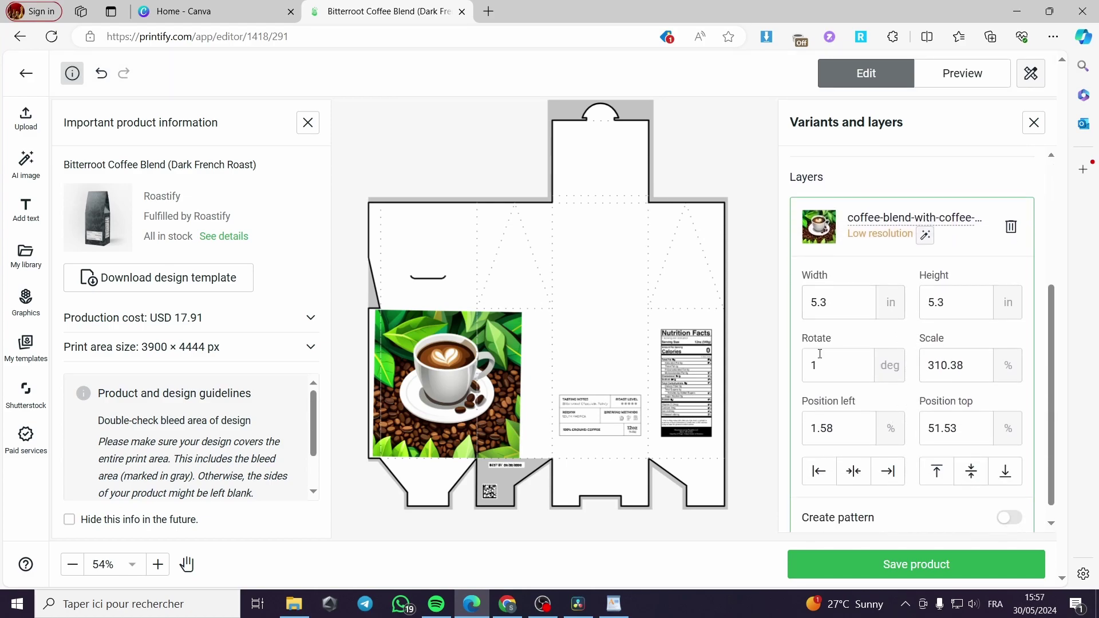
click(1011, 227)
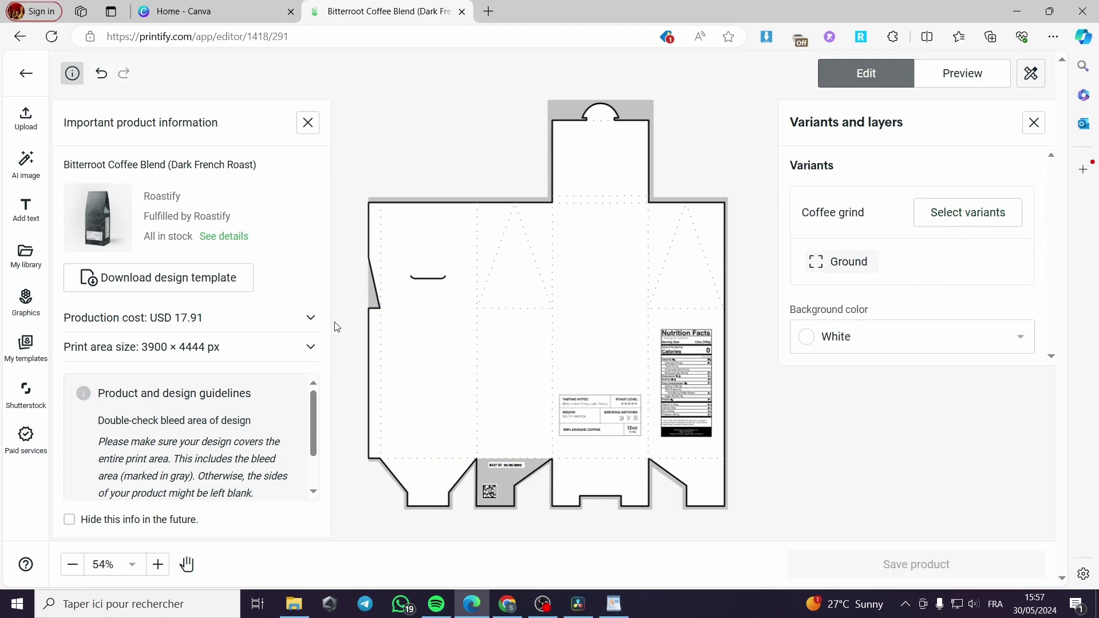
- Add the generated lavender-cup image, align it with the template's lower-left corner and enlarge it to about 7.58 in
click(26, 163)
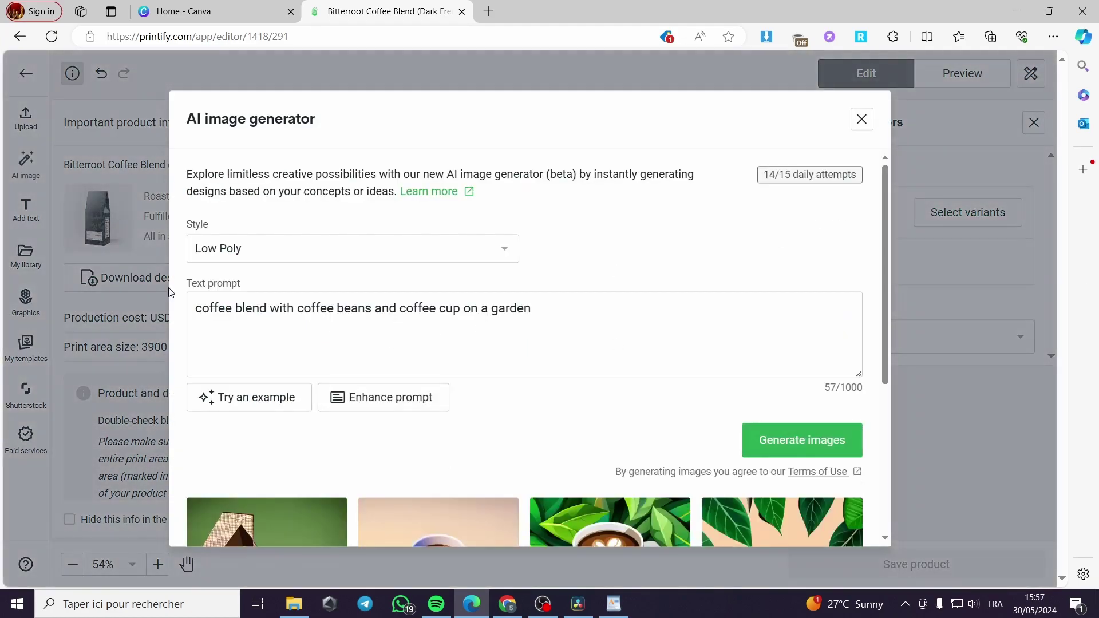
scroll(331, 351, down, 3)
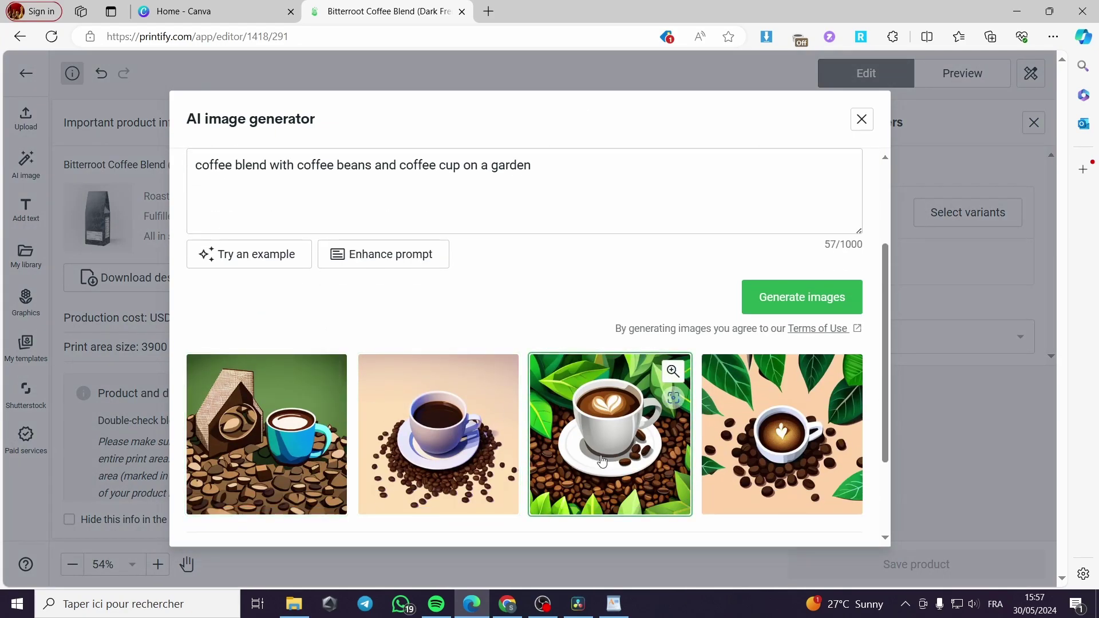
click(490, 418)
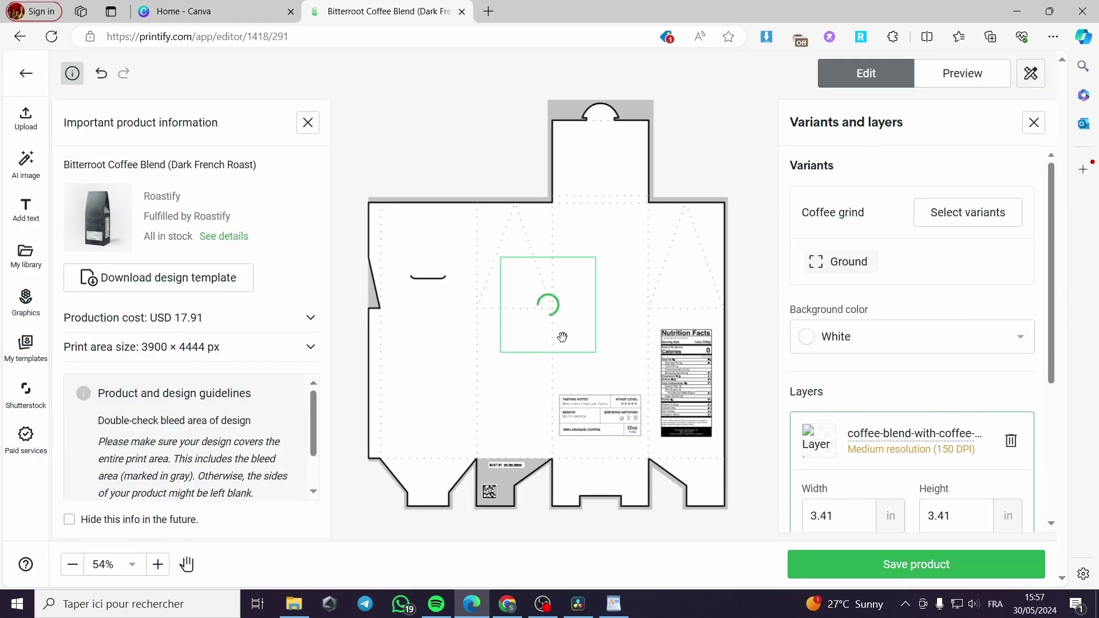
drag(578, 306, 463, 407)
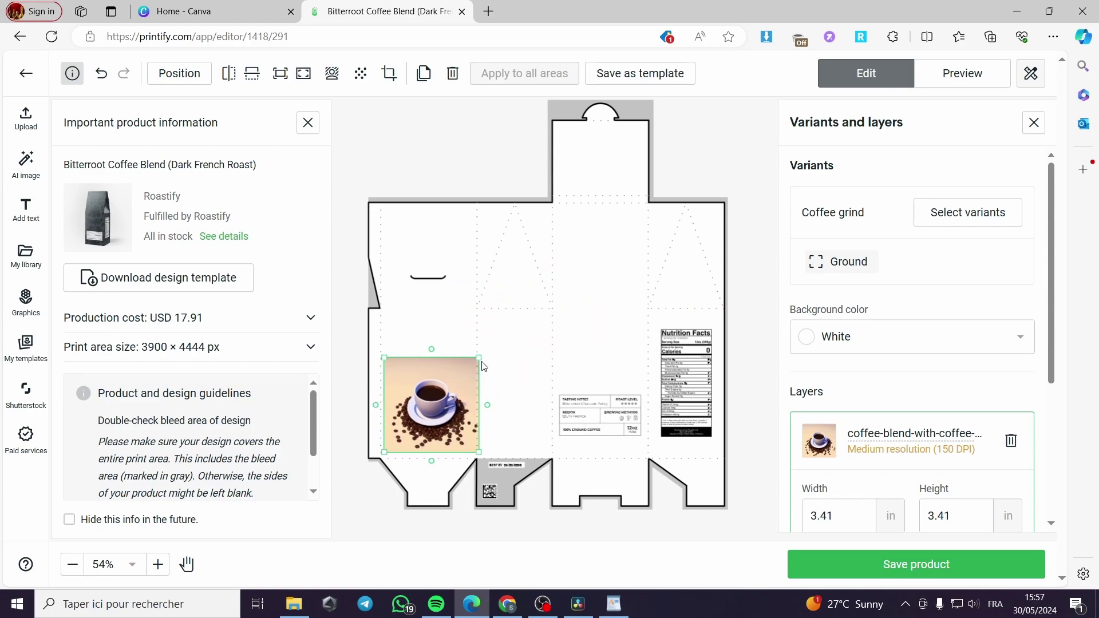
drag(484, 366, 778, 207)
drag(634, 367, 589, 440)
drag(682, 190, 535, 323)
drag(488, 385, 482, 354)
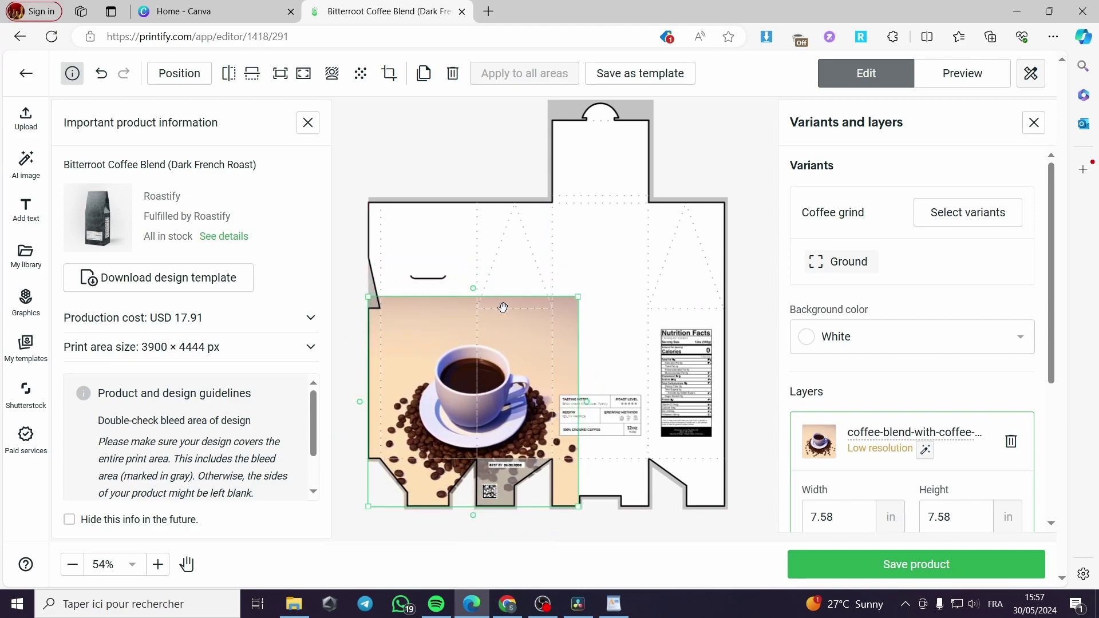
key(Escape)
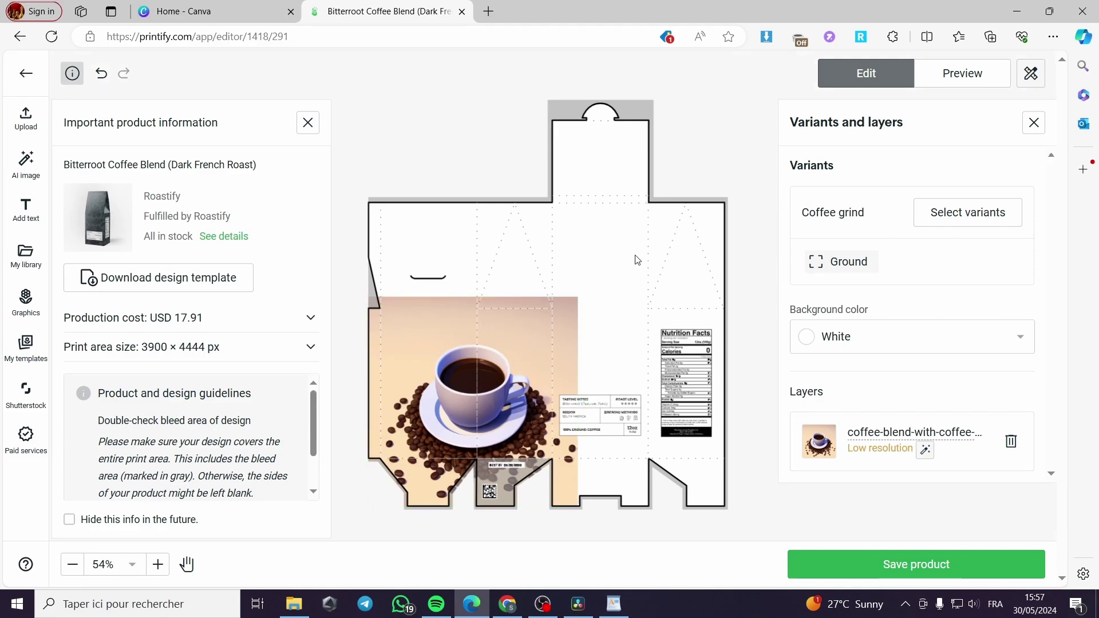
- Add the generated image of the heart-latte cup with leaves on a peach background to the bag template
click(977, 456)
scroll(955, 422, down, 2)
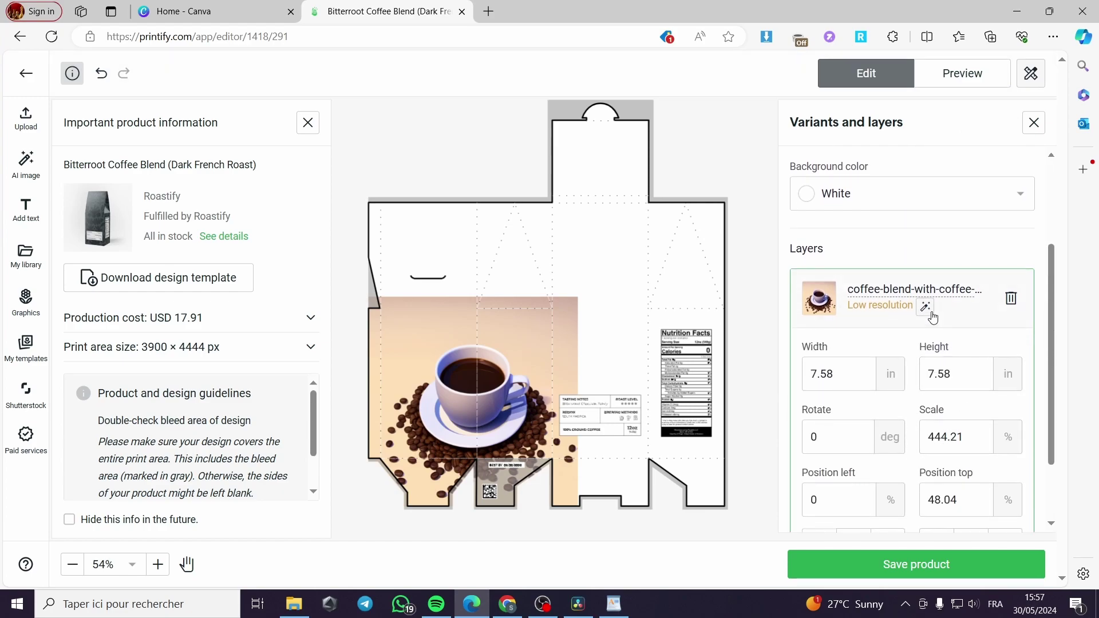
click(26, 166)
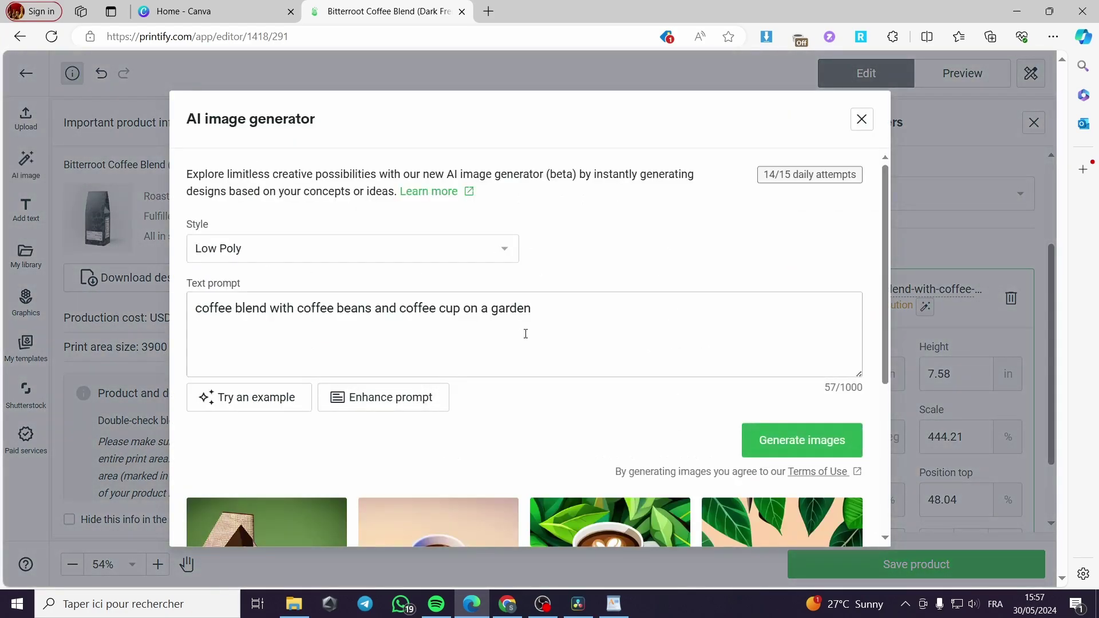
scroll(529, 347, down, 3)
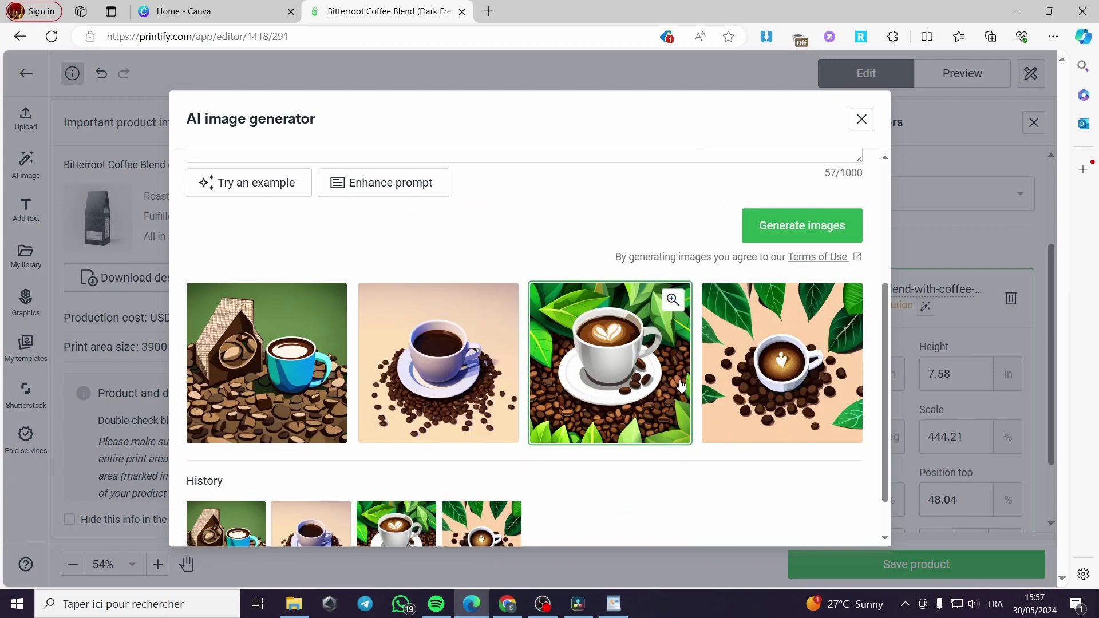
click(755, 419)
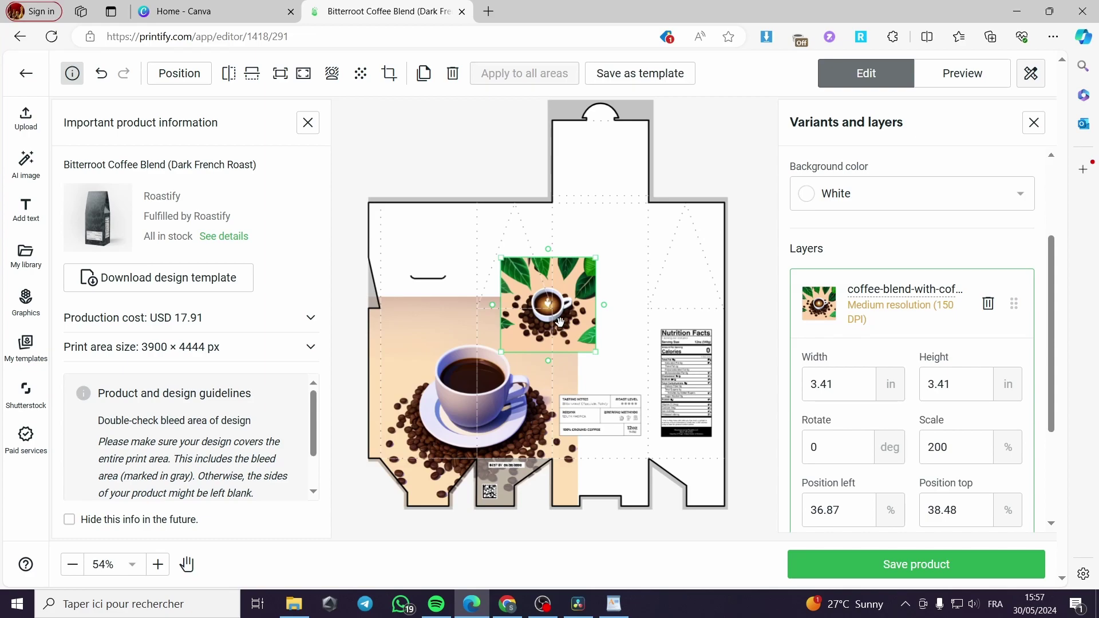
- Try the repeating pattern option on the peach leaf image and on the lavender-cup image, switching it off again for each
scroll(933, 382, down, 3)
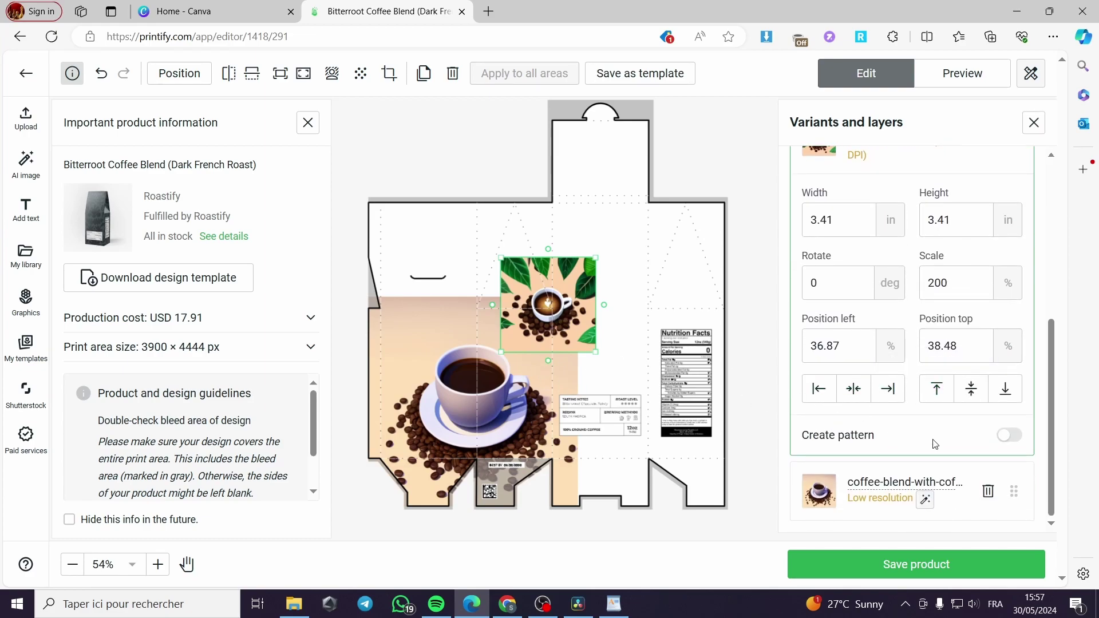
click(1009, 436)
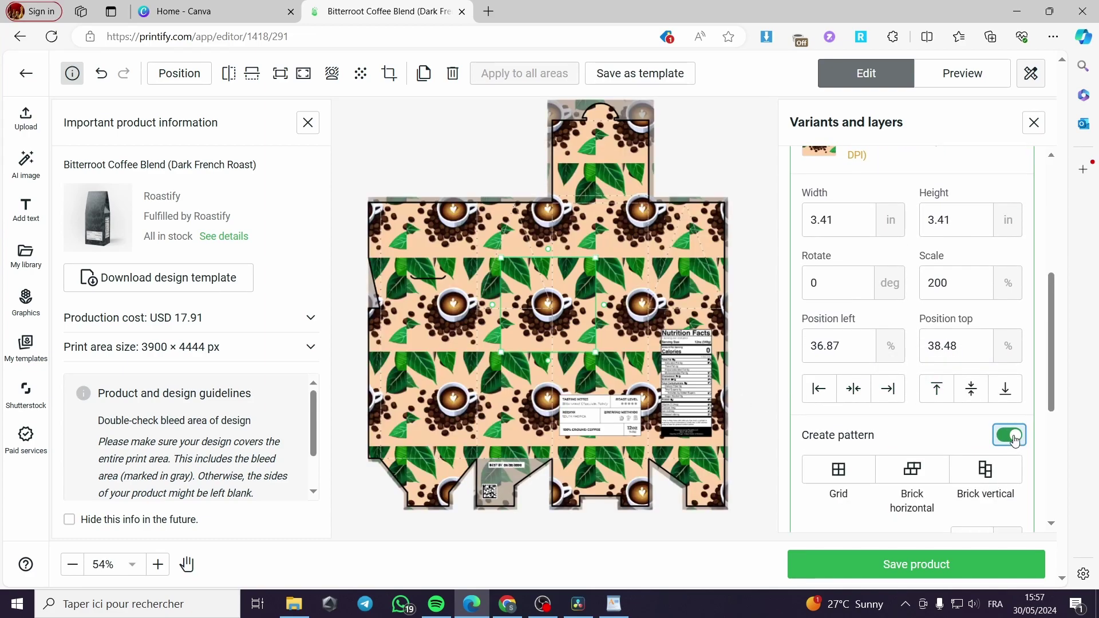
click(1009, 436)
click(493, 404)
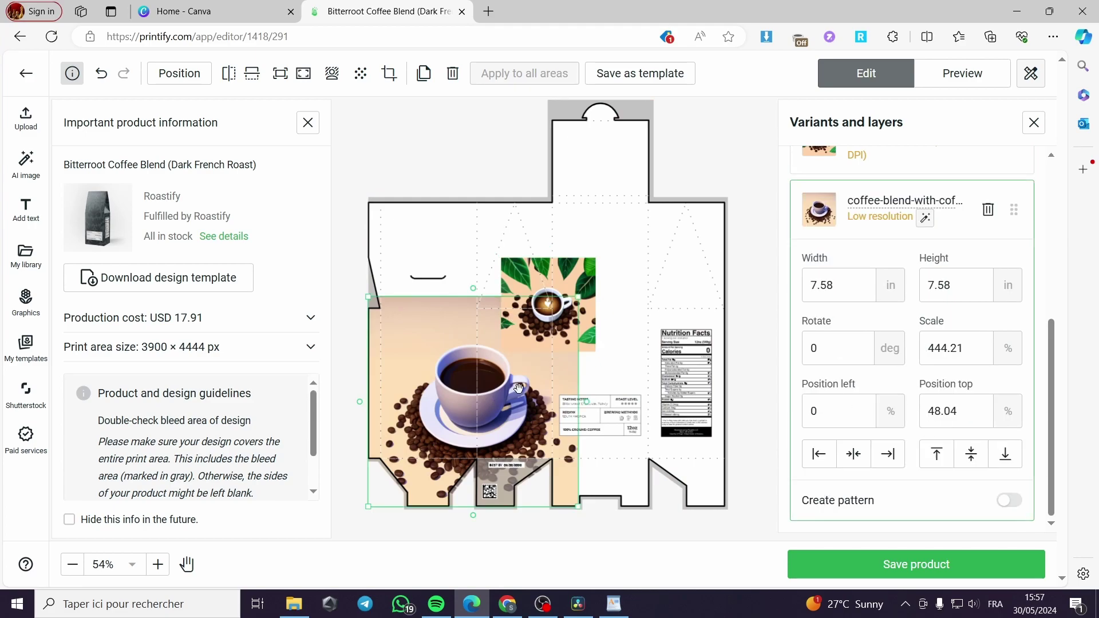
click(1007, 501)
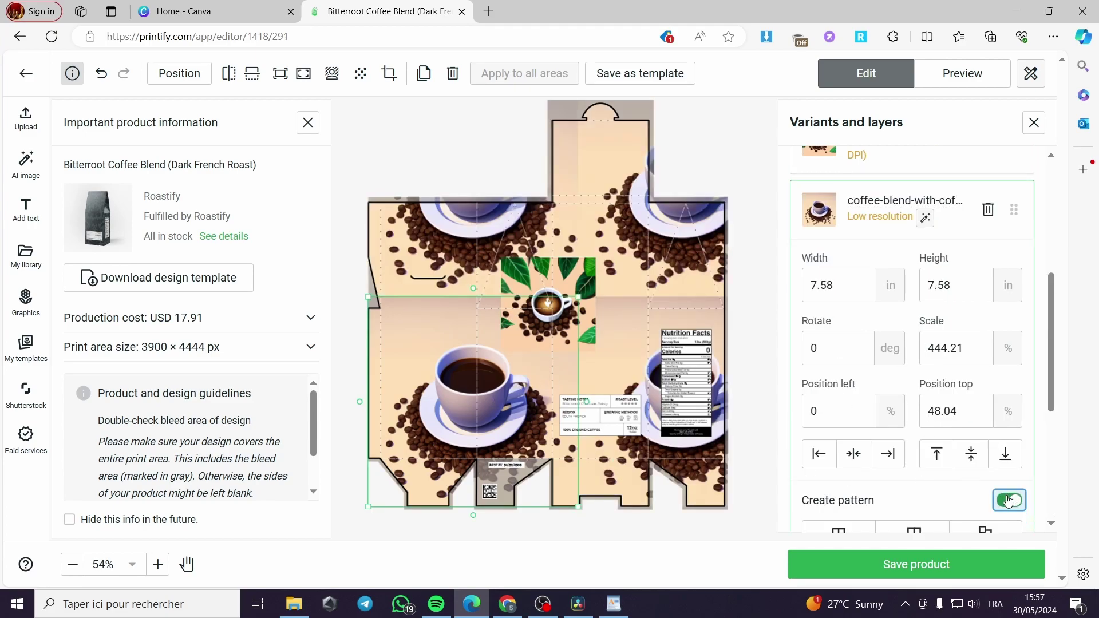
click(1009, 501)
- Move the peach leaf image beside the lavender-cup image at the template's lower right and enlarge it to about 6.33 in
drag(587, 351, 603, 422)
drag(549, 310, 608, 310)
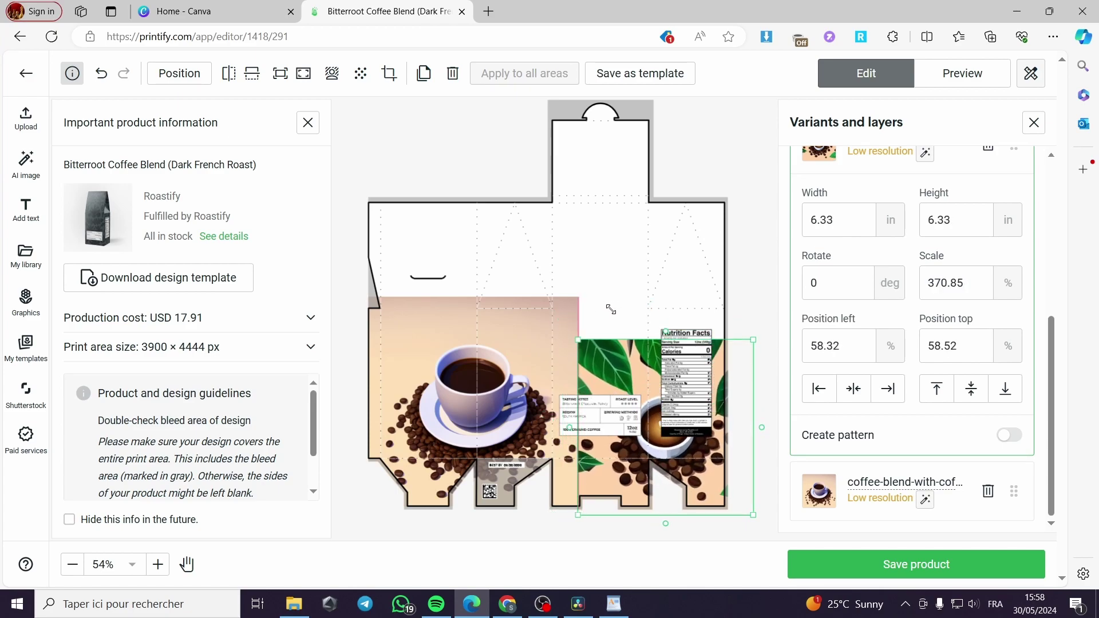
mouse_move(619, 351)
mouse_down()
mouse_move(619, 312)
mouse_move(617, 351)
mouse_up()
scroll(961, 445, up, 3)
scroll(962, 445, up, 1)
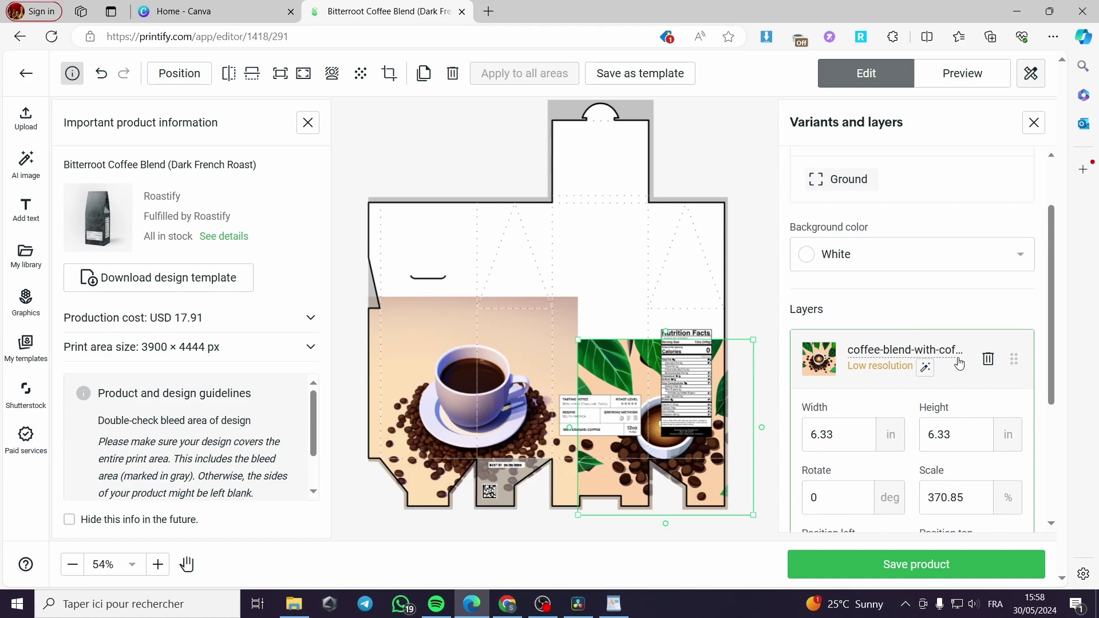
- Delete the lavender-cup image layer and keep the peach leaf image on the template
click(987, 359)
scroll(952, 393, down, 4)
scroll(952, 393, up, 2)
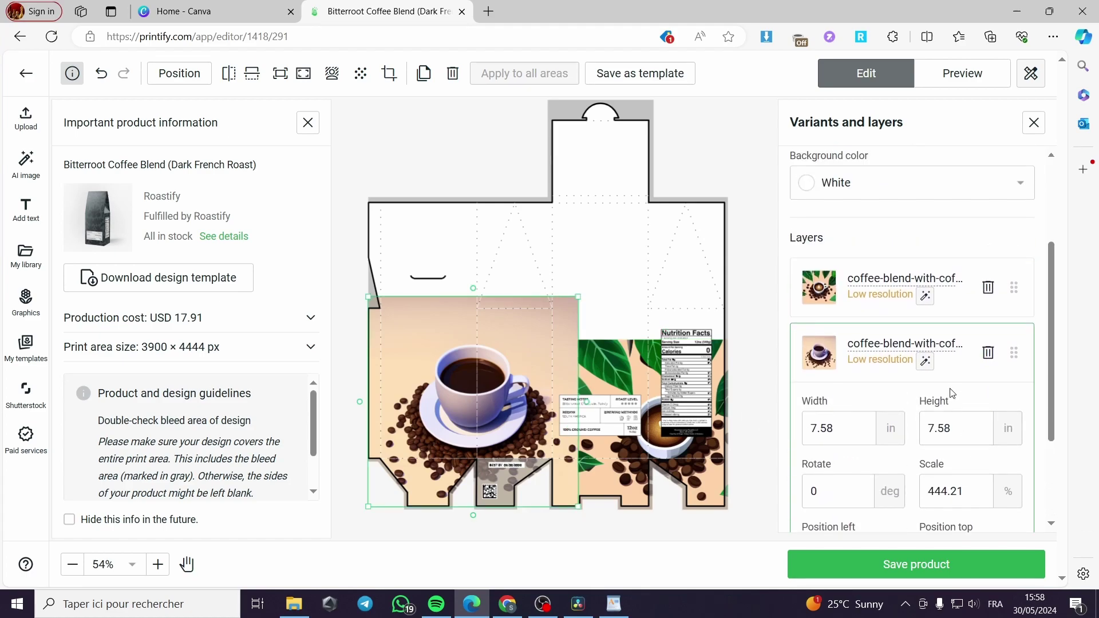
click(987, 352)
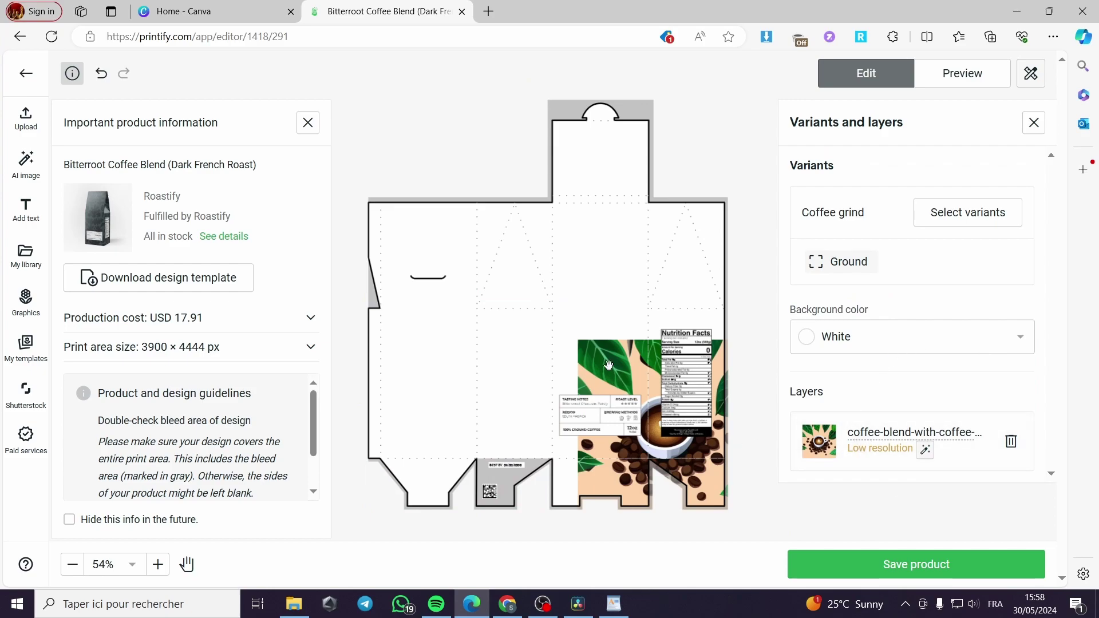
- Move the peach leaf image to the template's lower left and enlarge it to about 14.18 in so it covers the main panels
click(825, 451)
drag(613, 362, 421, 355)
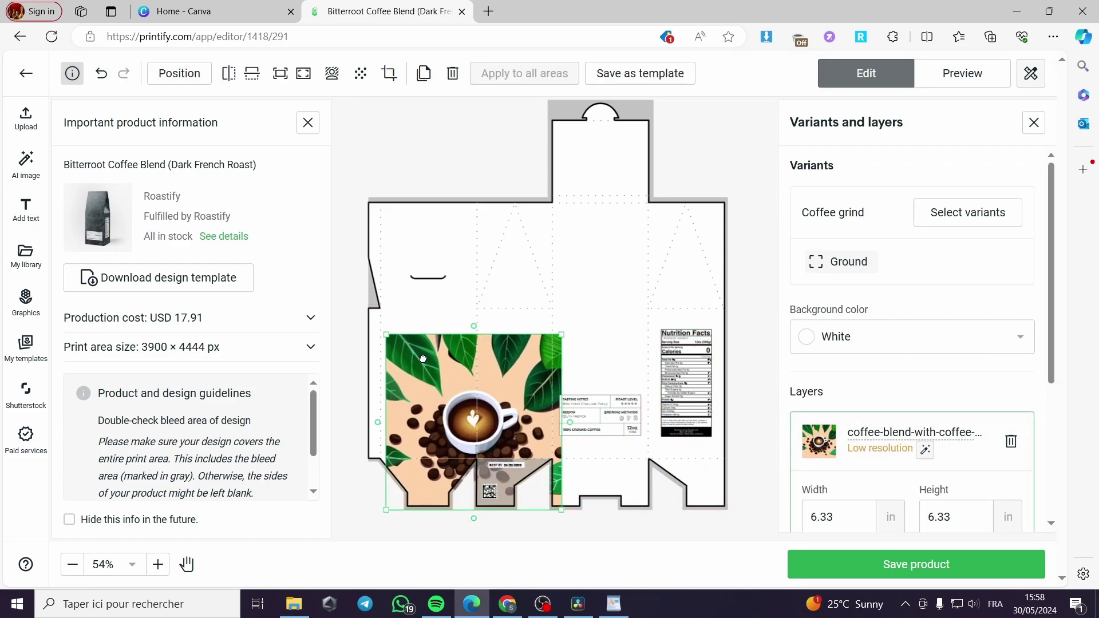
drag(561, 334, 677, 236)
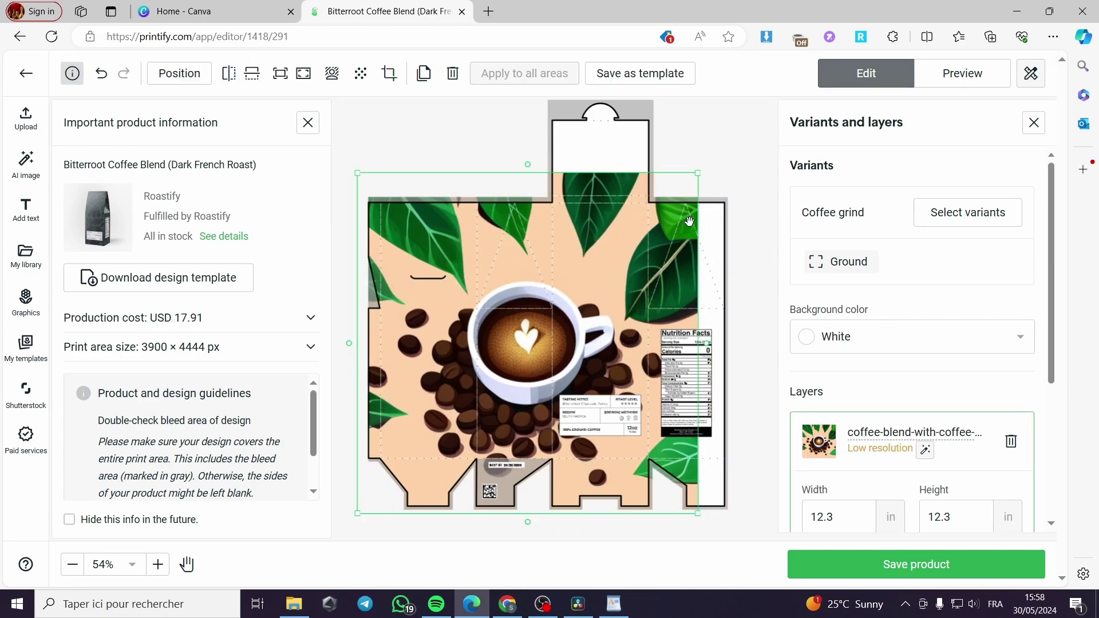
drag(698, 174, 779, 153)
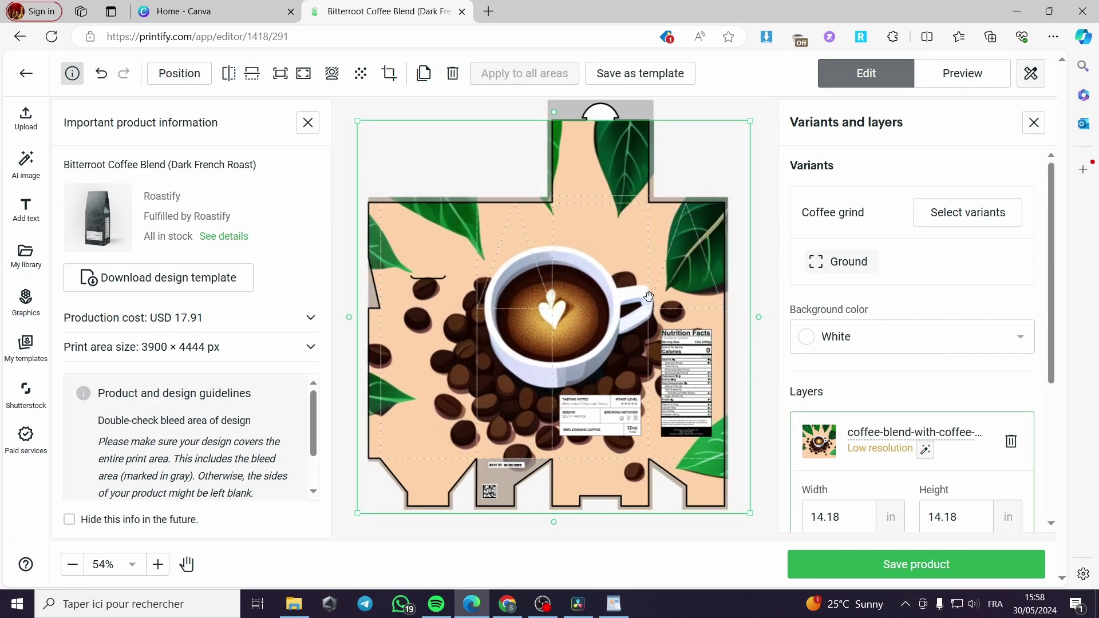
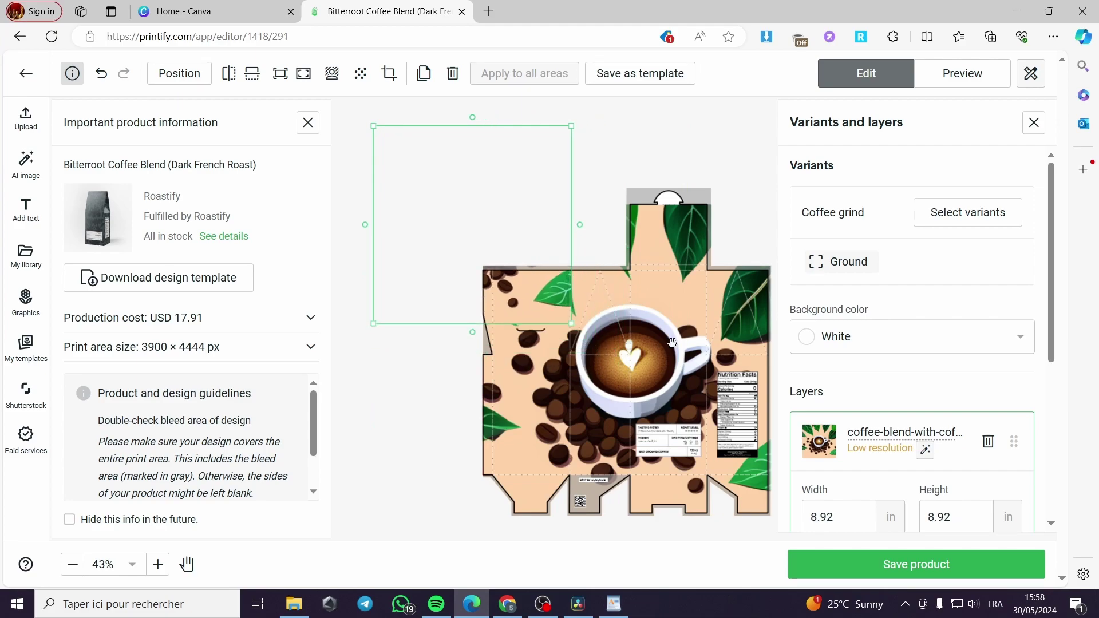
- Flip the 8.92 in copy of the peach leaf image vertically and place it above the original on the upper-left panels
drag(633, 388, 601, 400)
drag(541, 303, 755, 356)
click(252, 74)
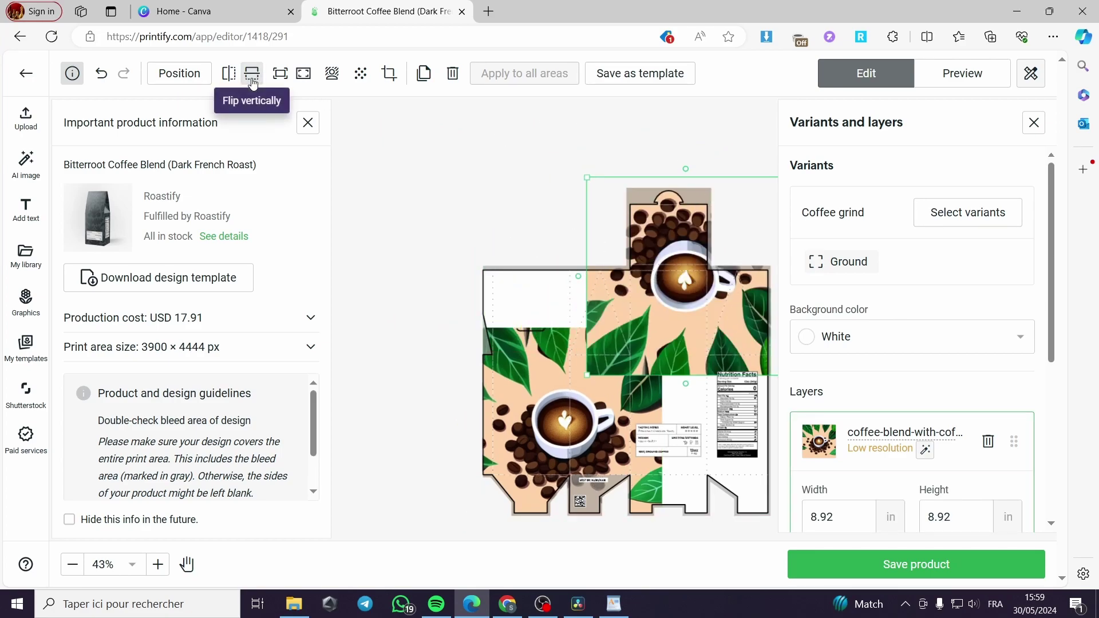
drag(649, 315, 533, 268)
- Duplicate the lower peach leaf image and move the copy toward the template's right-hand panels
key(ctrl+d)
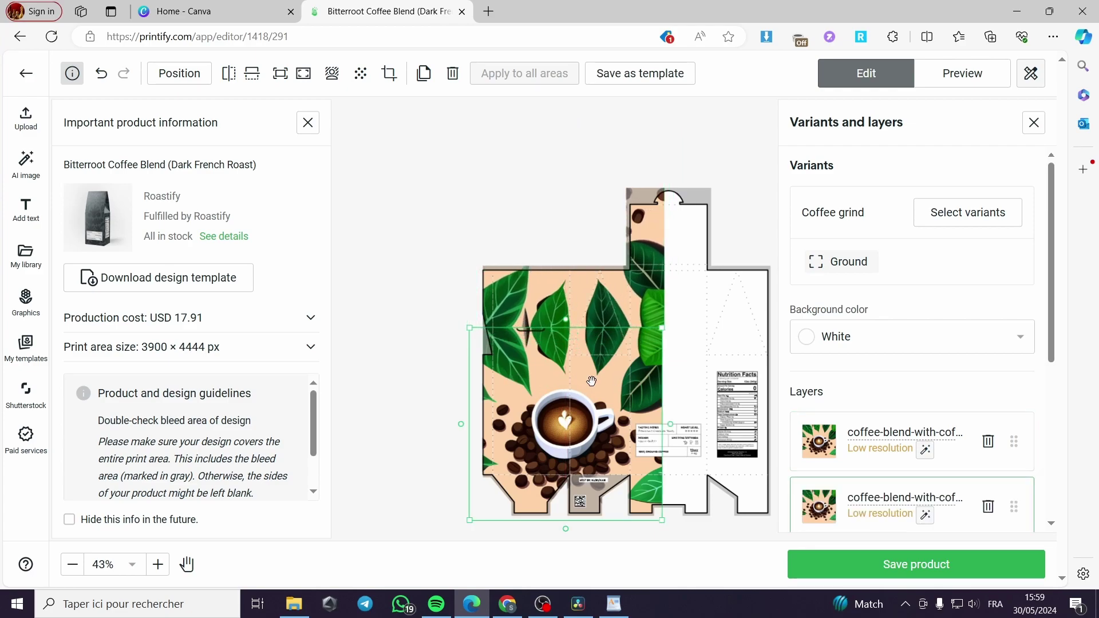
click(423, 73)
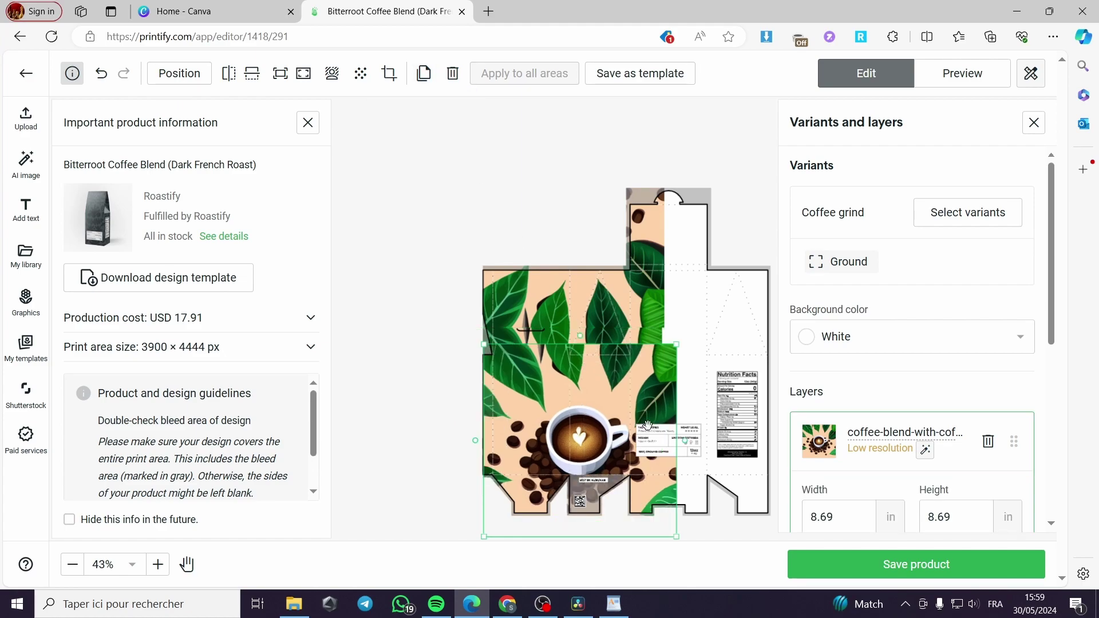
drag(611, 372, 700, 394)
drag(714, 457, 708, 428)
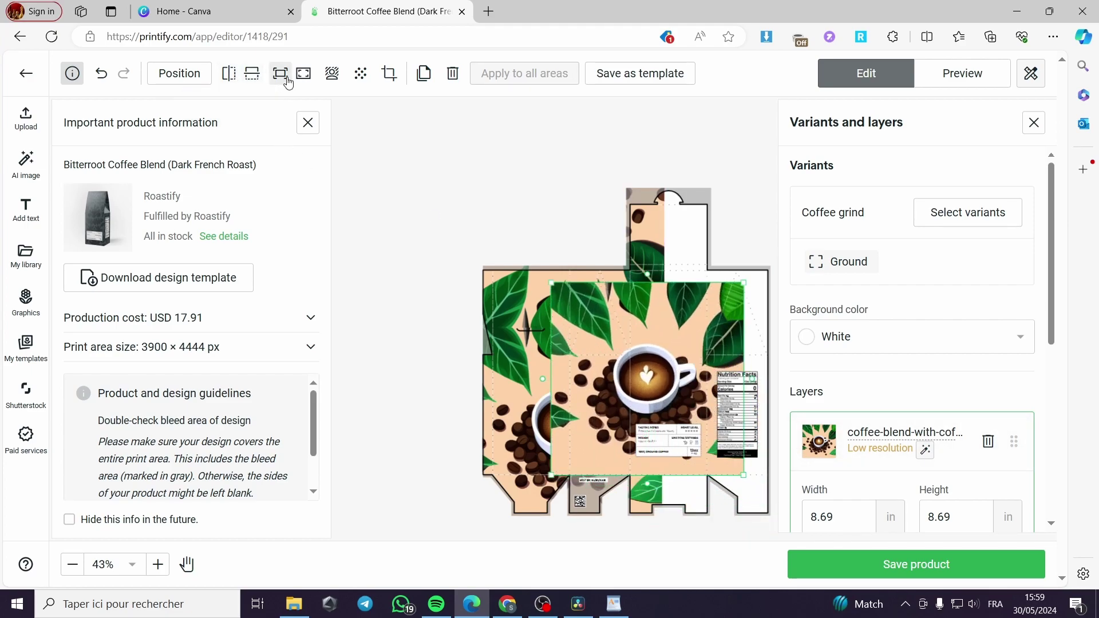
- Flip the new copy horizontally and shift it right until it adjoins the edge of the lower-left image
click(230, 77)
key(Right)
key(Right)
key(Right)
key(Right)
key(Right)
key(Right)
key(Right)
key(Right)
key(Right)
key(Right)
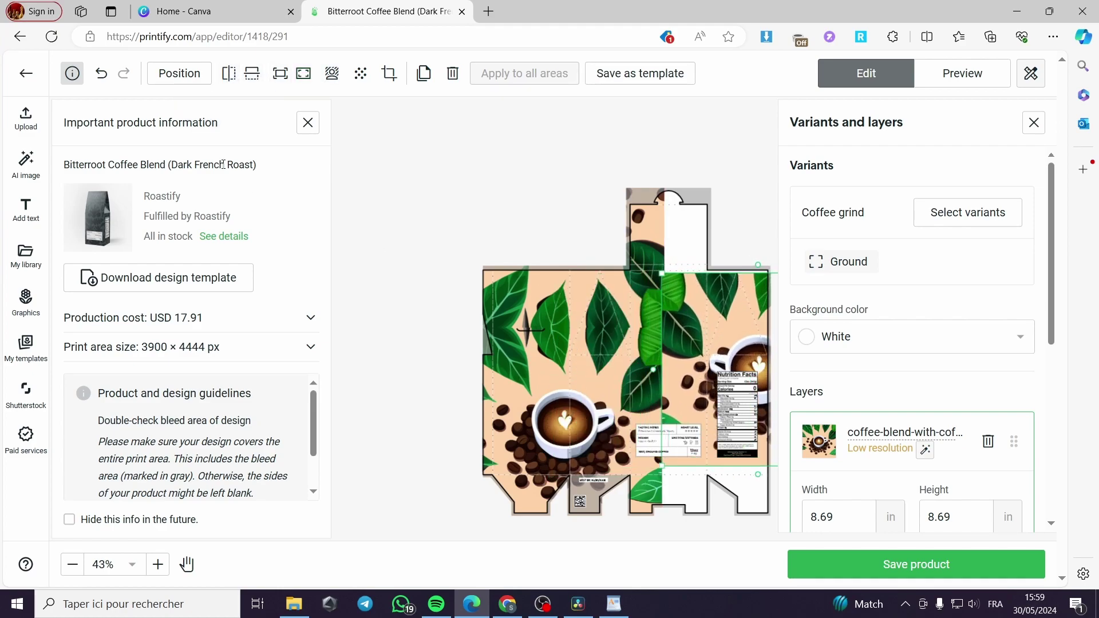
- Flip the copy horizontally again and fit it to the placeholder so it spans the template's full width
click(228, 73)
click(279, 77)
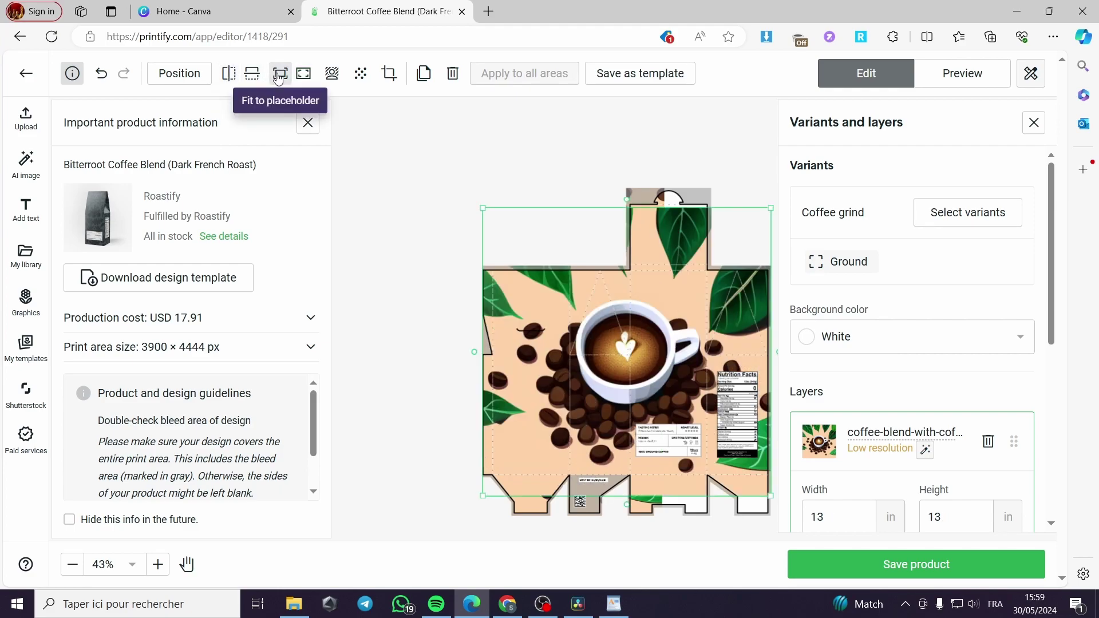
- Flip the coffee cup image vertically and back upright, fit it to the placeholder and reposition it over the bag template's lower panels
click(254, 77)
drag(600, 396, 551, 309)
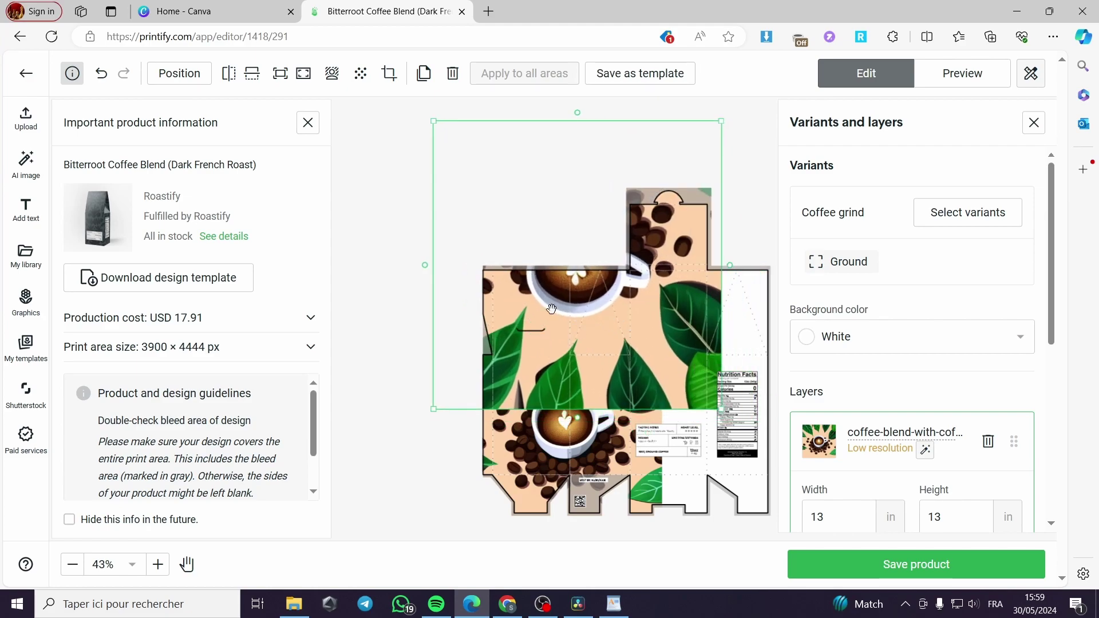
click(252, 74)
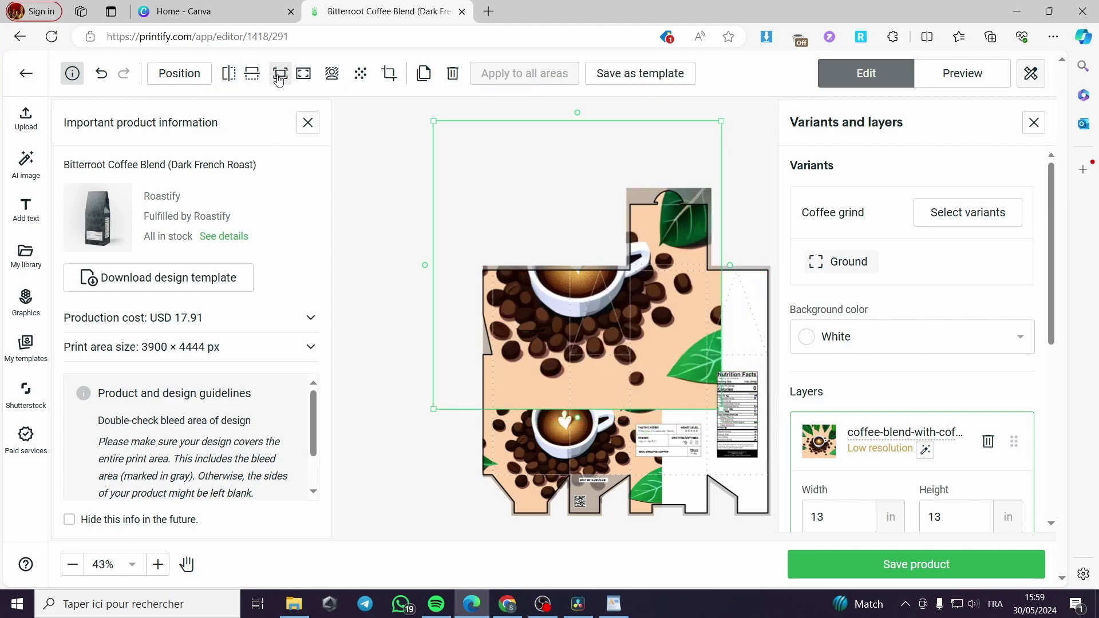
click(280, 73)
drag(681, 390, 647, 362)
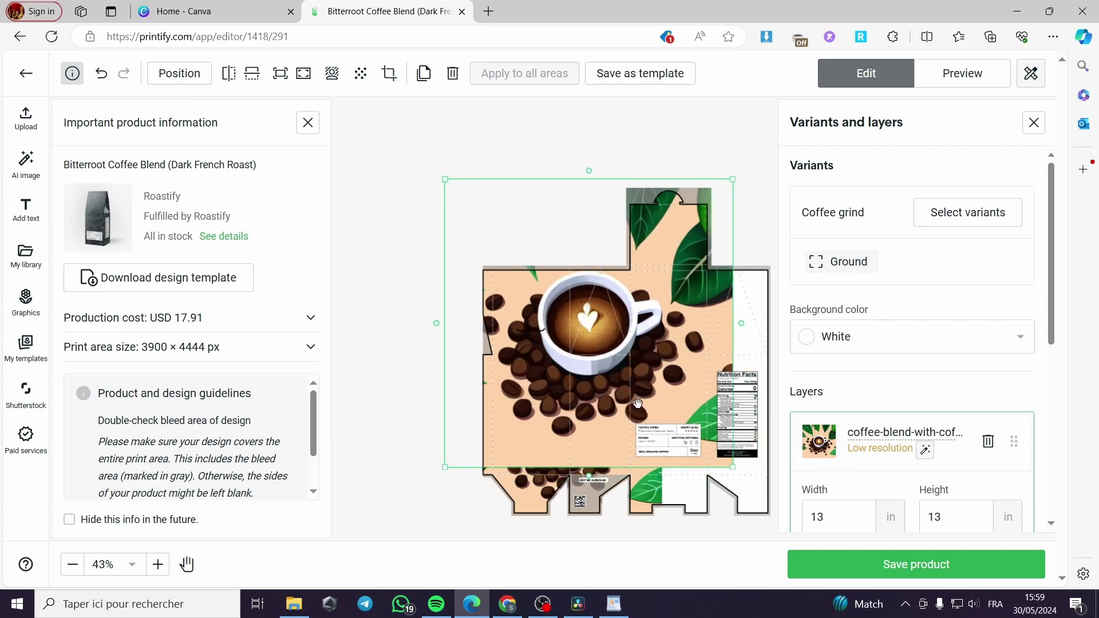
drag(639, 380, 695, 445)
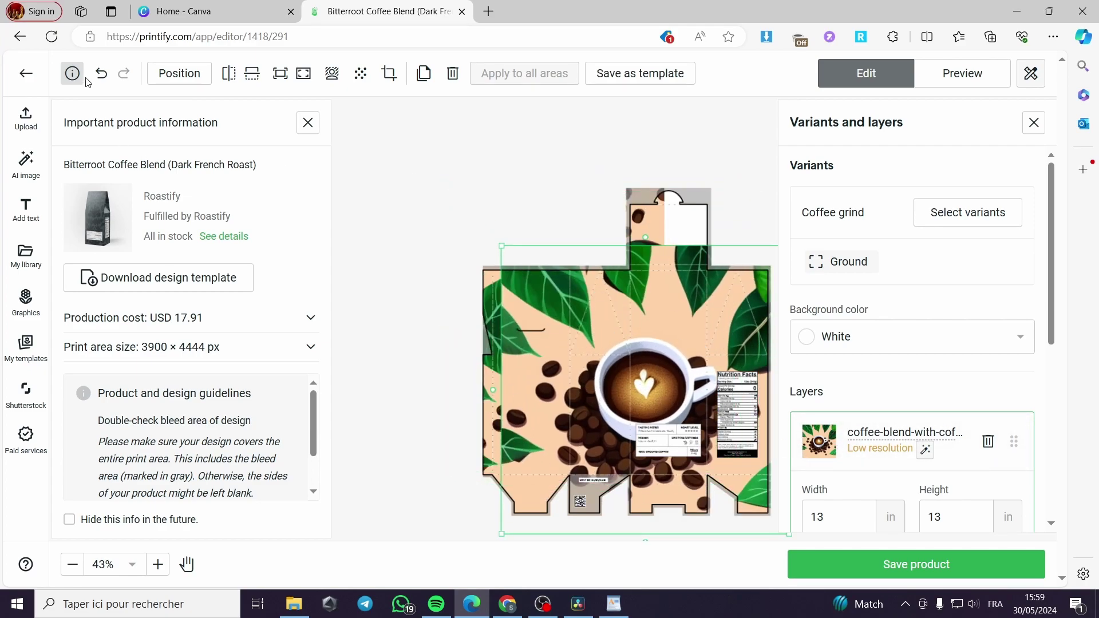
- Exit the coffee bag design and open the Beauty category under Food - Health - Beauty in the catalog
click(26, 74)
click(605, 422)
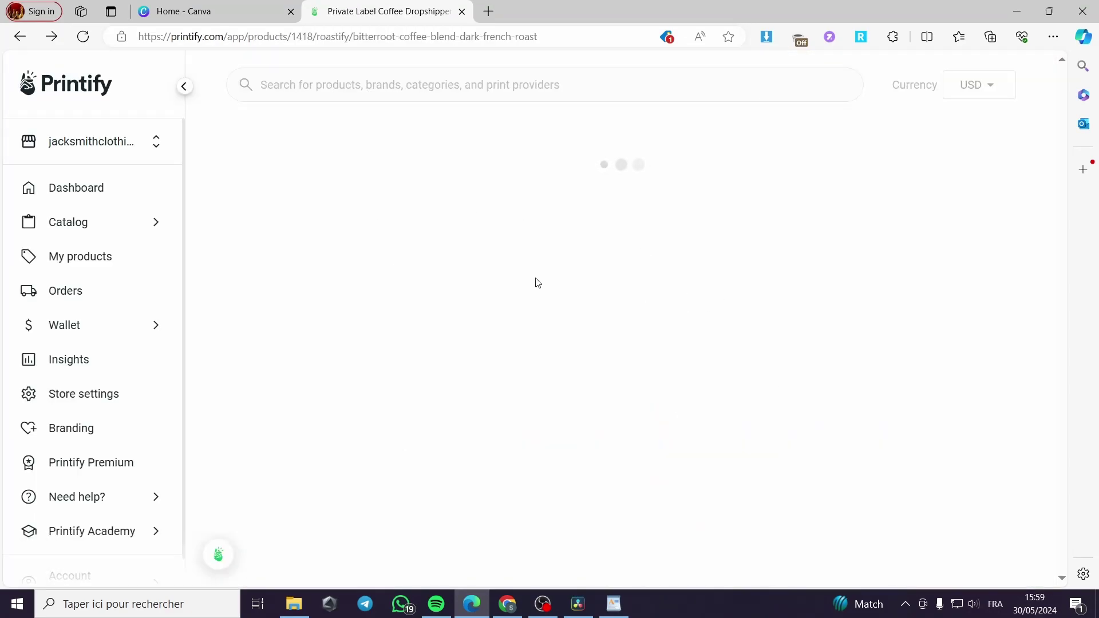
click(183, 86)
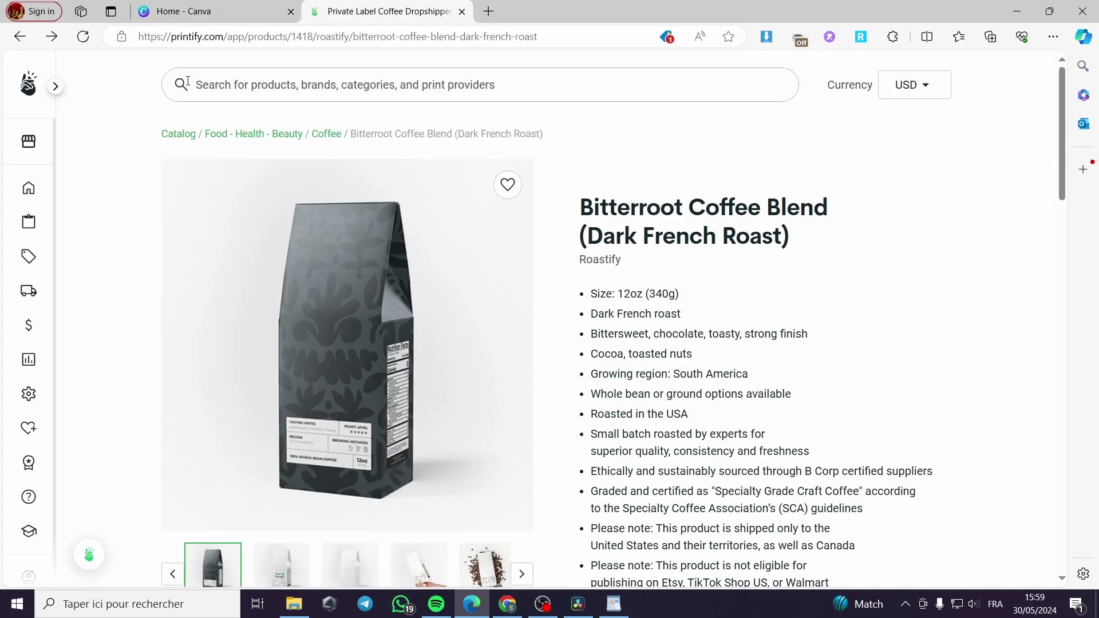
click(56, 91)
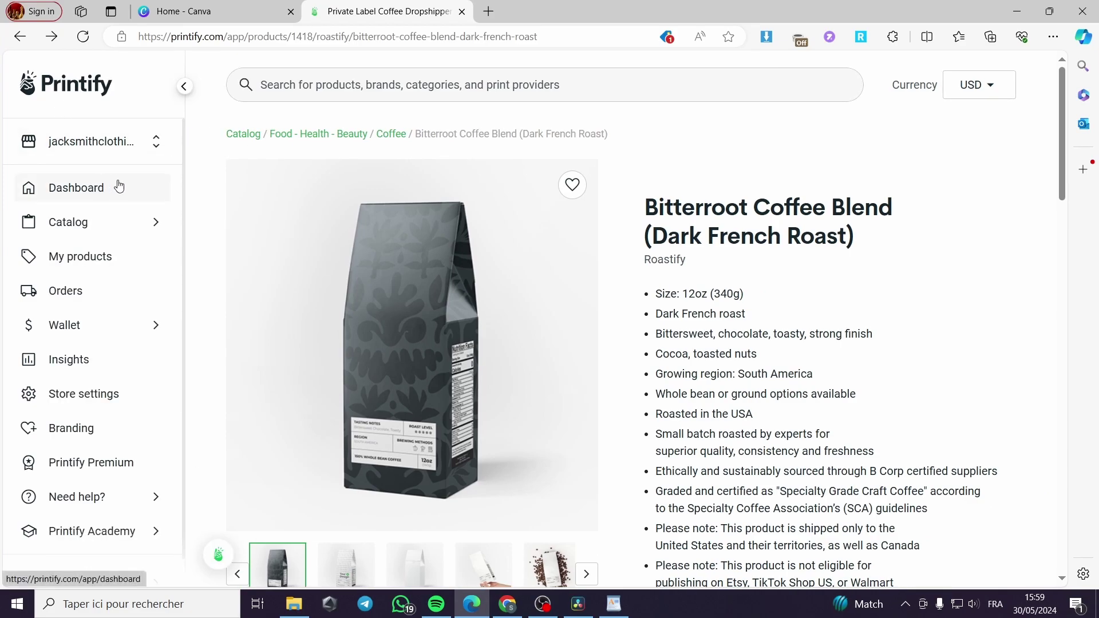
mouse_move(87, 224)
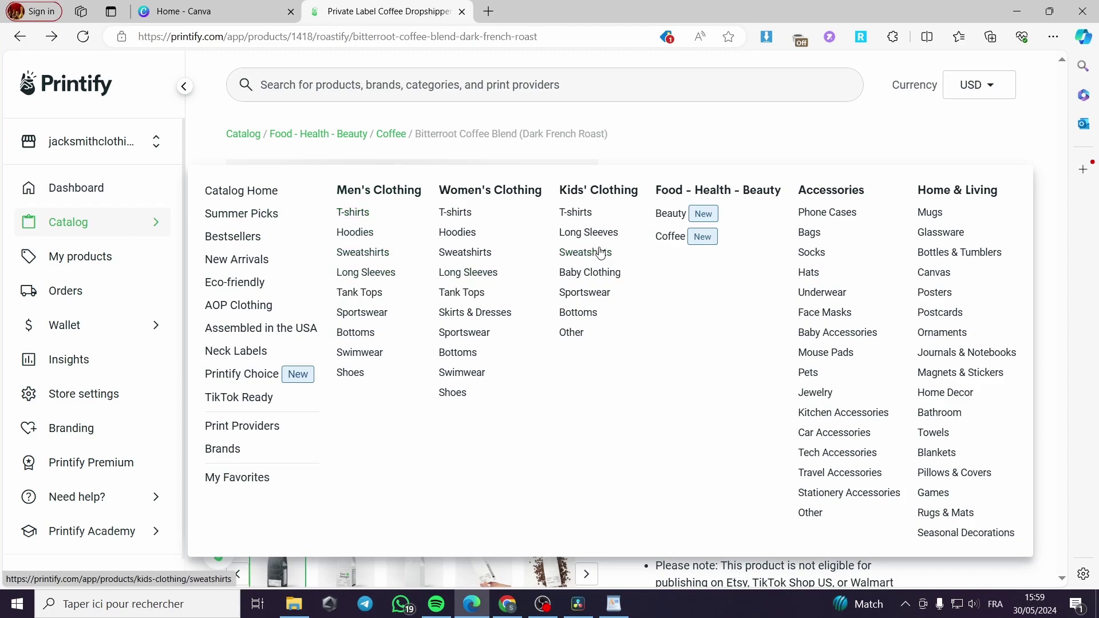
click(673, 215)
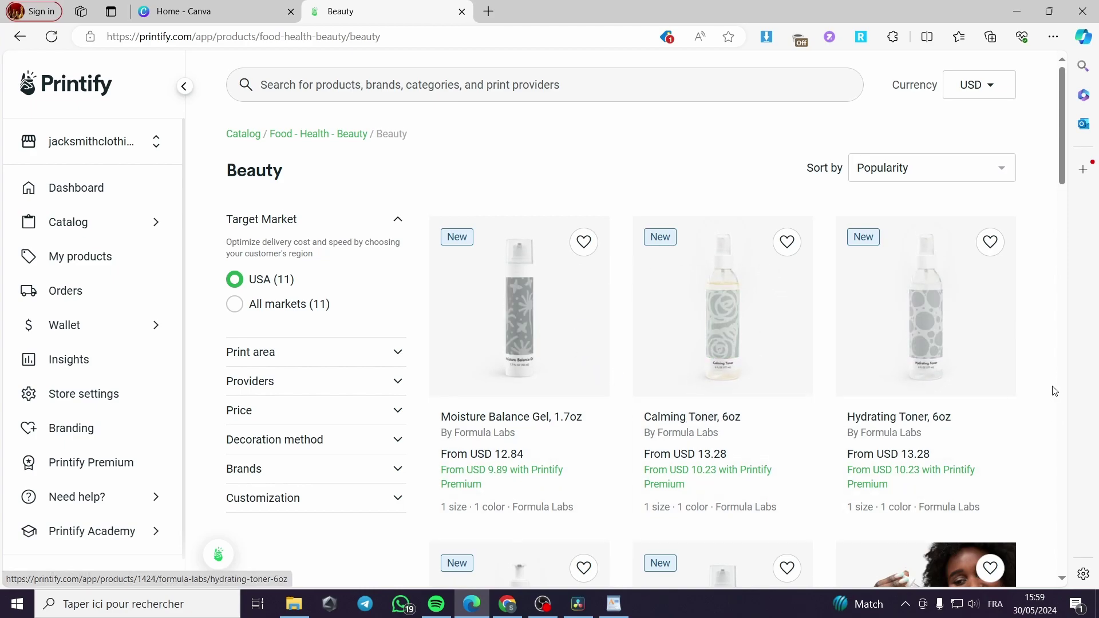
- Open the Gentle Face and Body Cleanser, 6oz in the design editor and dismiss its product information
scroll(1051, 385, down, 3)
scroll(972, 464, down, 2)
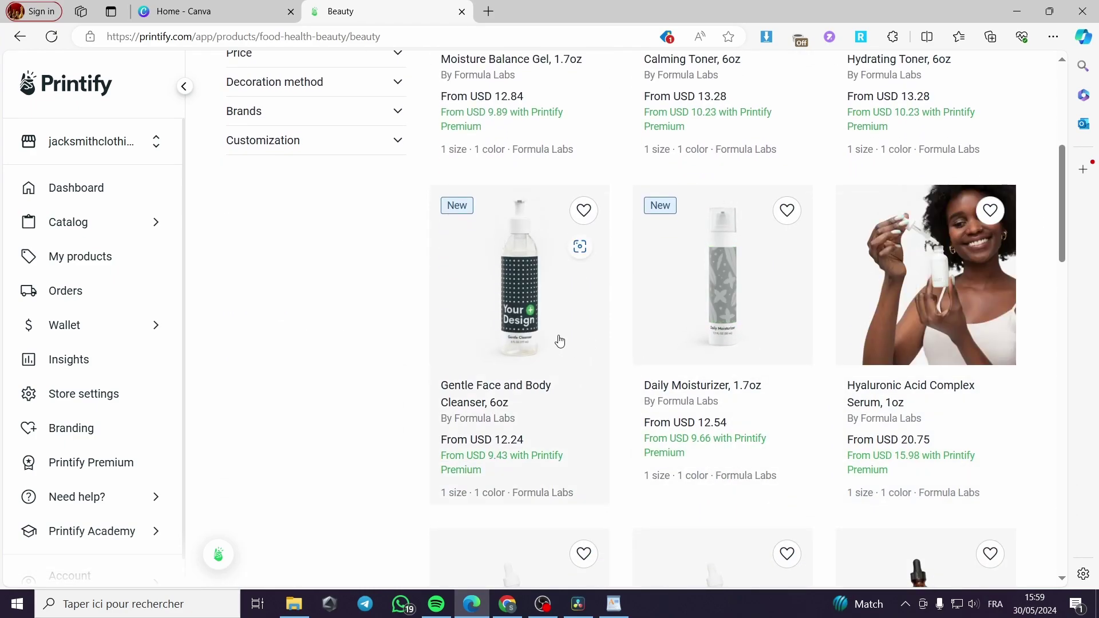
click(515, 310)
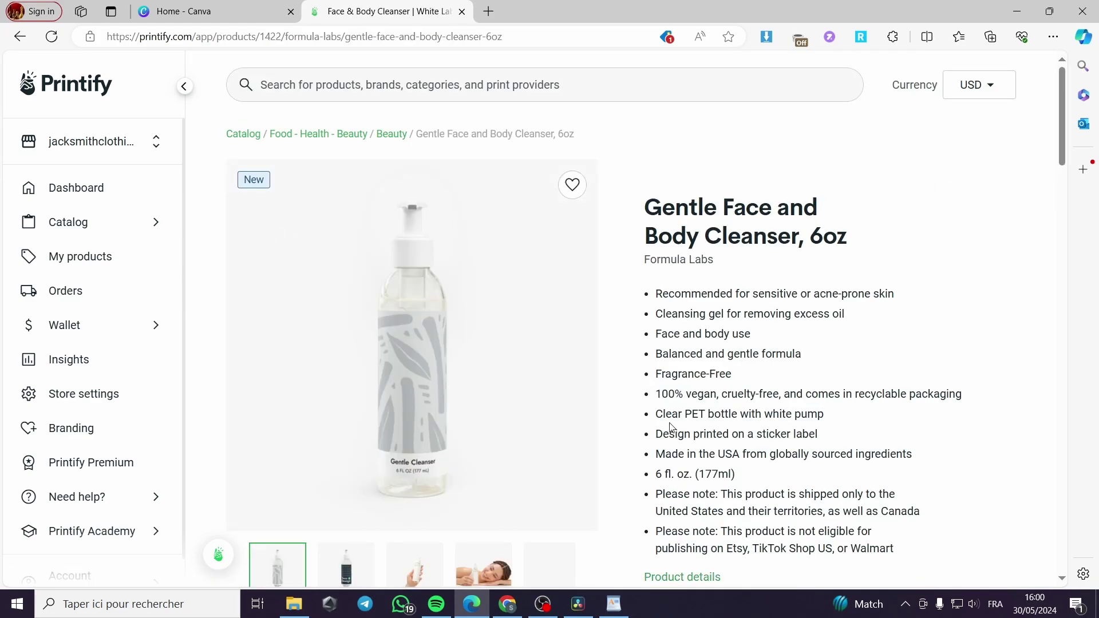
scroll(670, 426, down, 5)
click(890, 455)
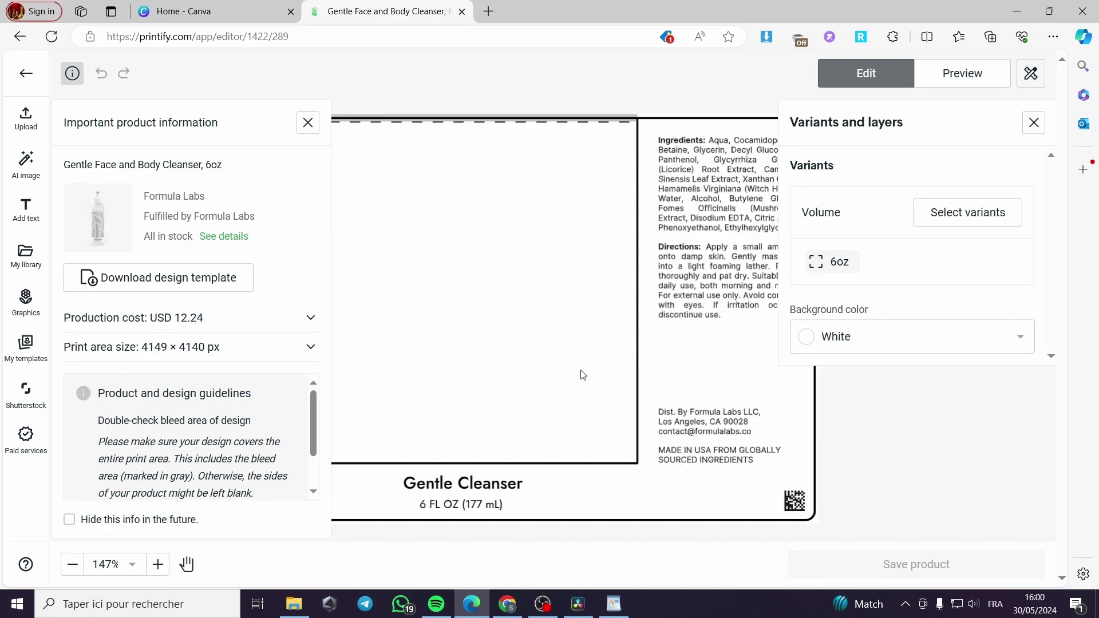
scroll(575, 368, down, 3)
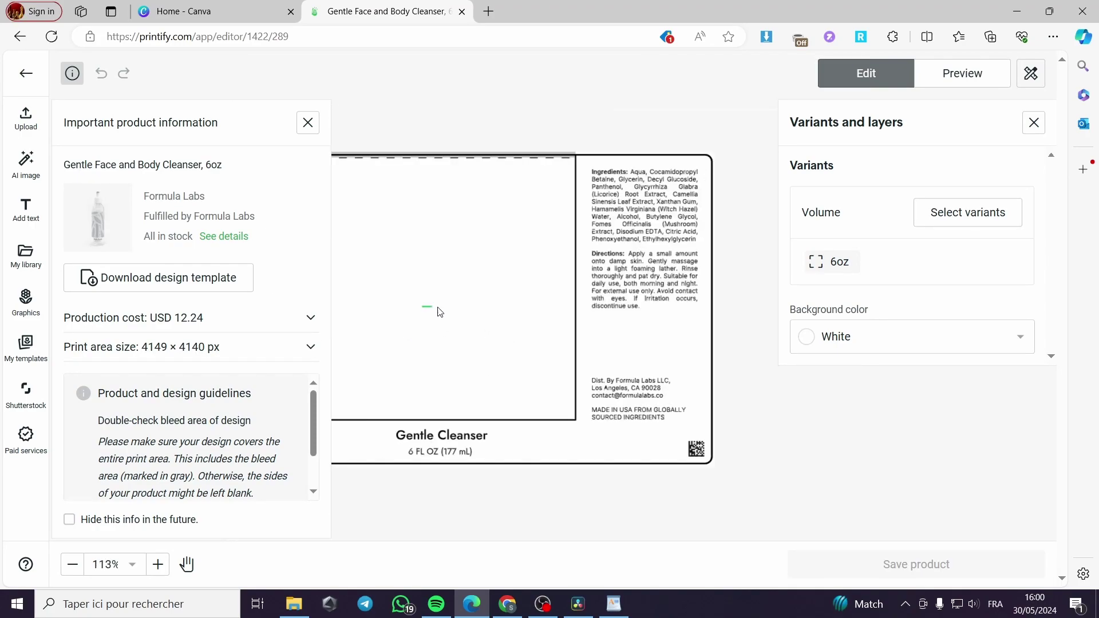
click(307, 123)
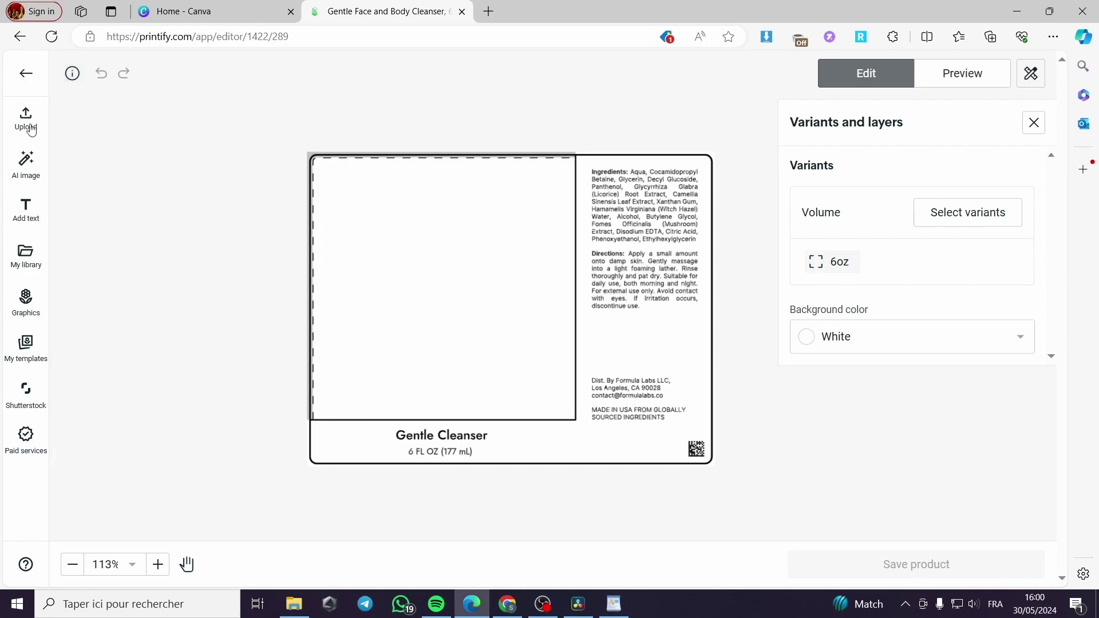
- Generate AI images in the Isometric style from the prompt "plants on a white background" and review them
click(21, 167)
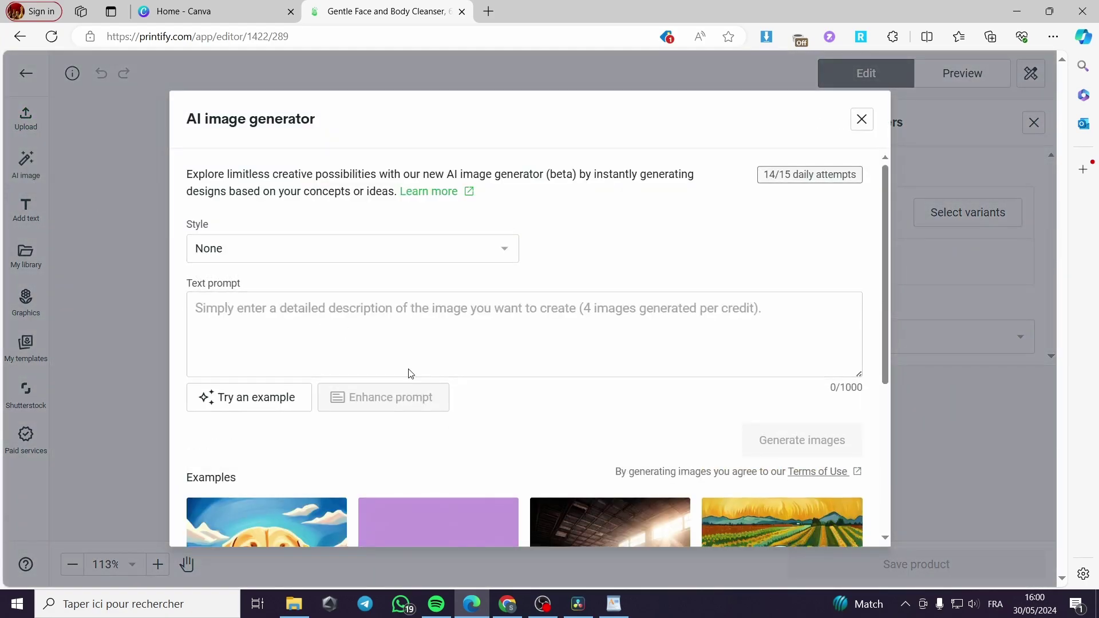
click(324, 252)
scroll(374, 362, down, 1)
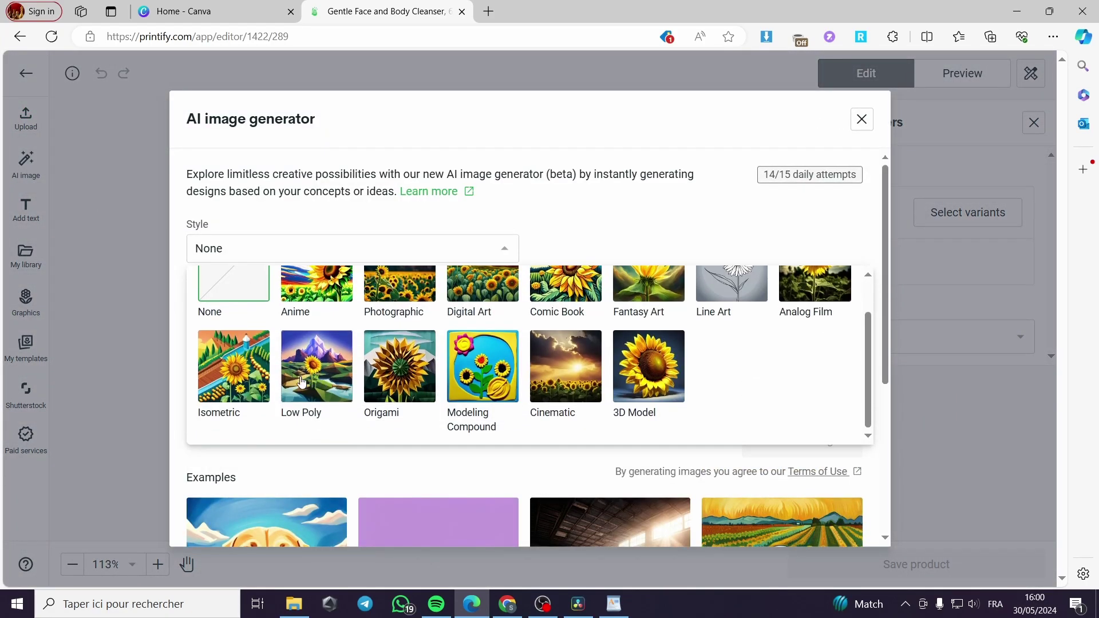
click(234, 366)
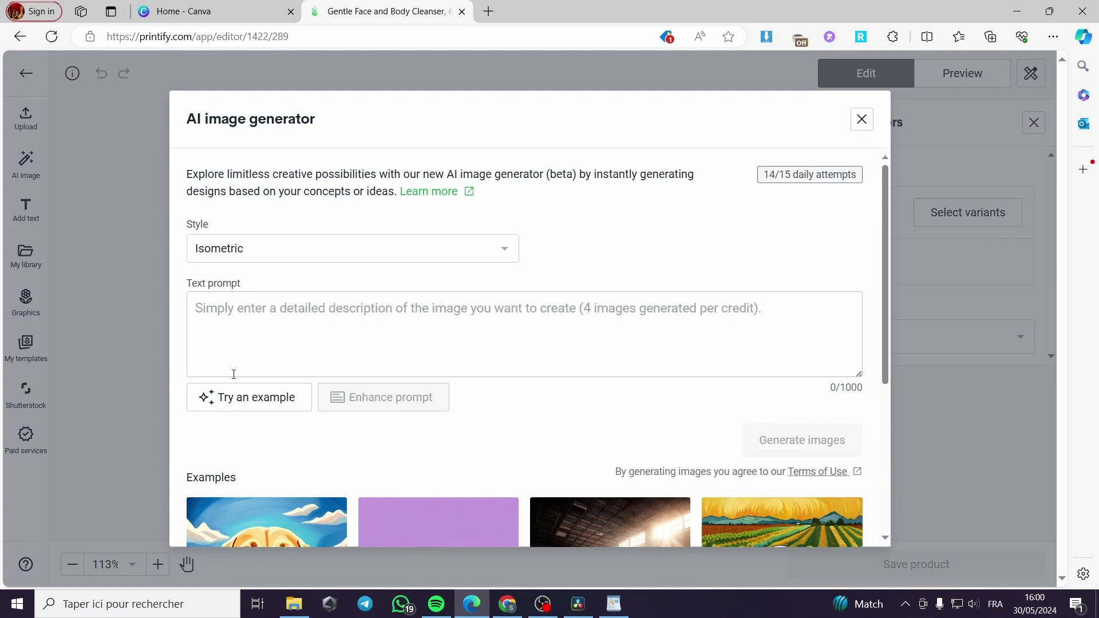
click(306, 326)
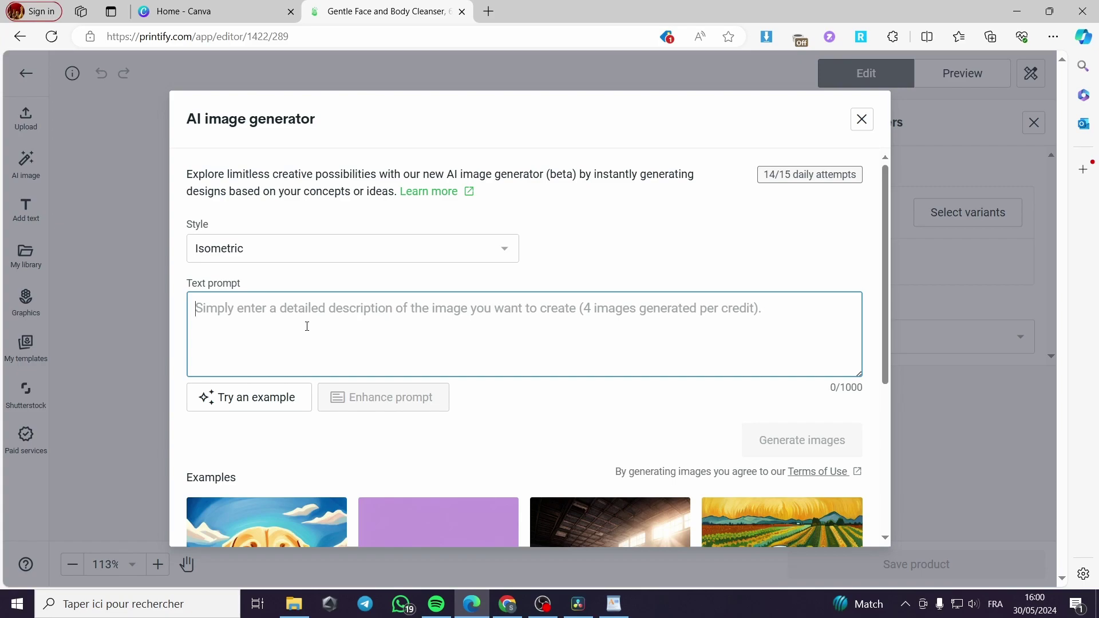
text(plants on a white background)
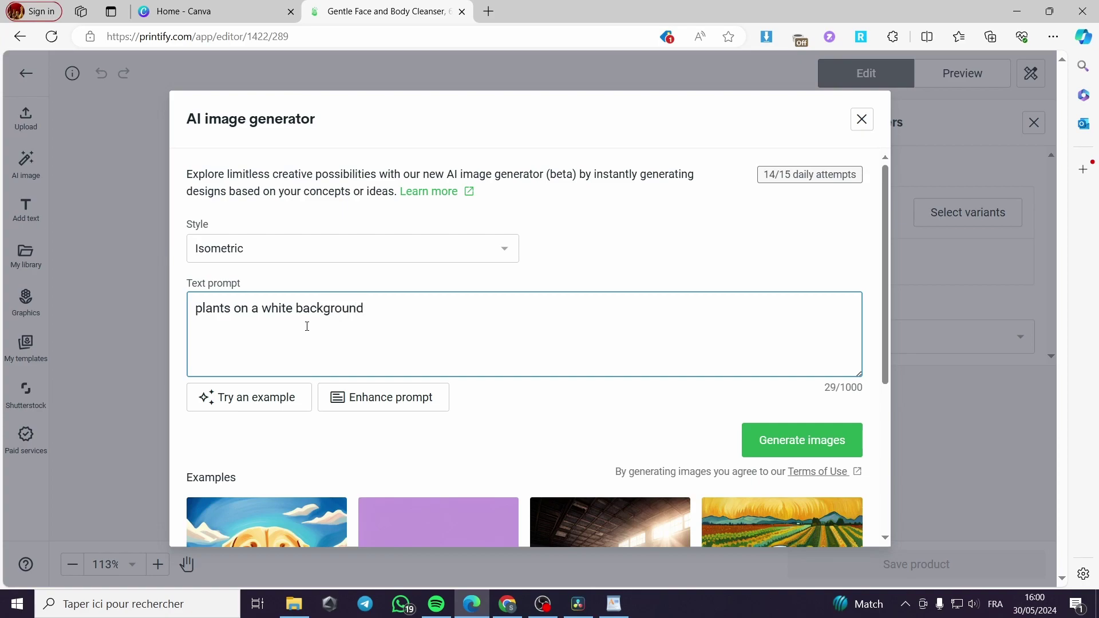
click(830, 452)
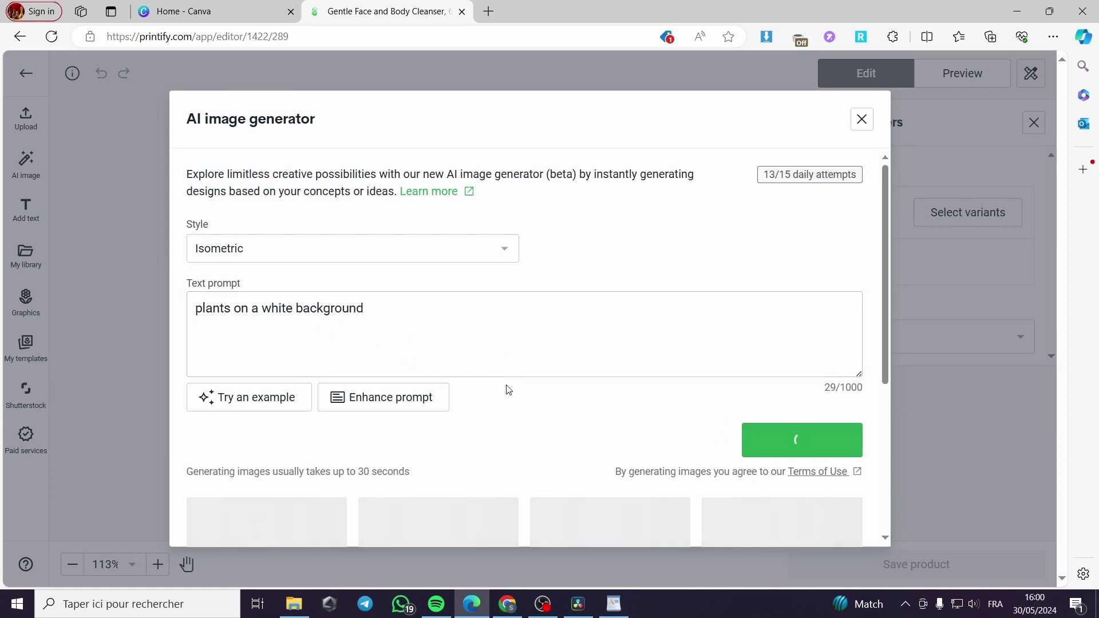
scroll(508, 389, down, 2)
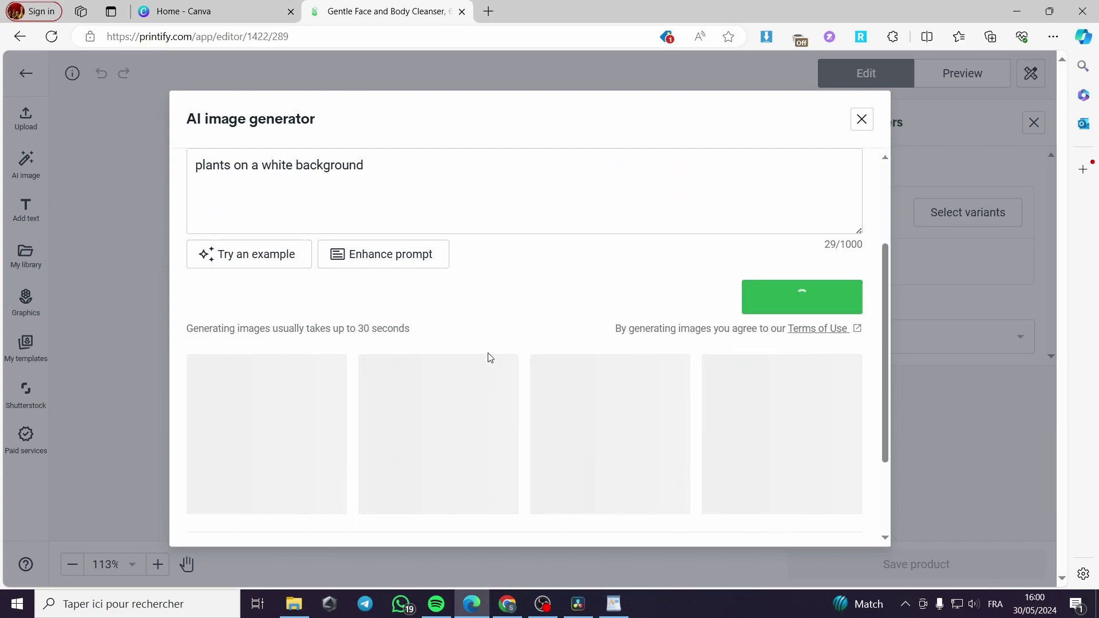
scroll(457, 349, up, 2)
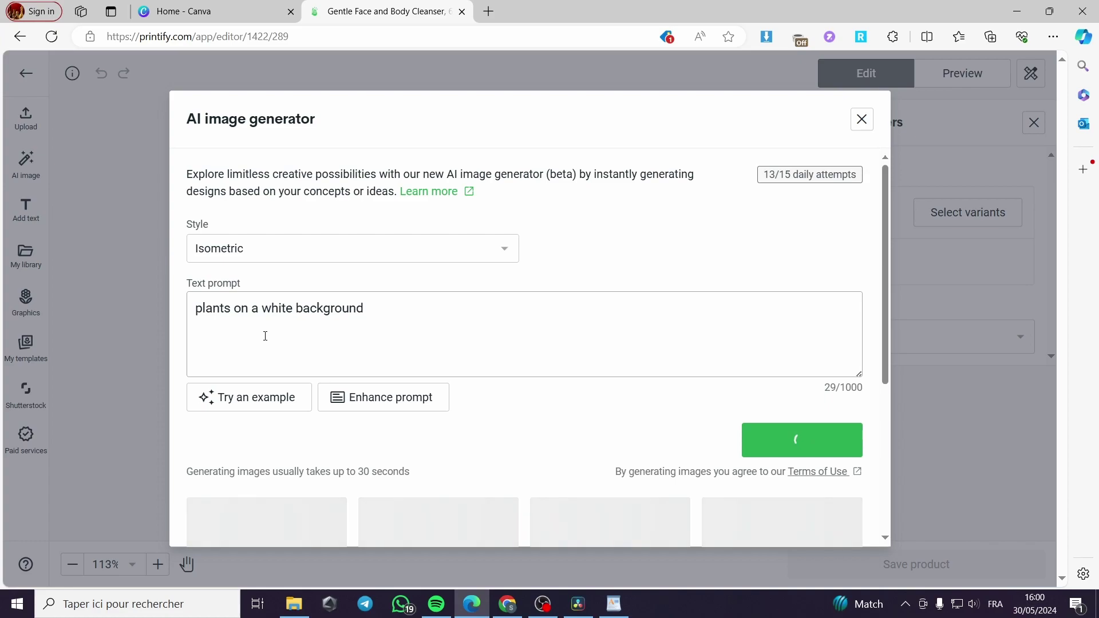
scroll(516, 317, down, 2)
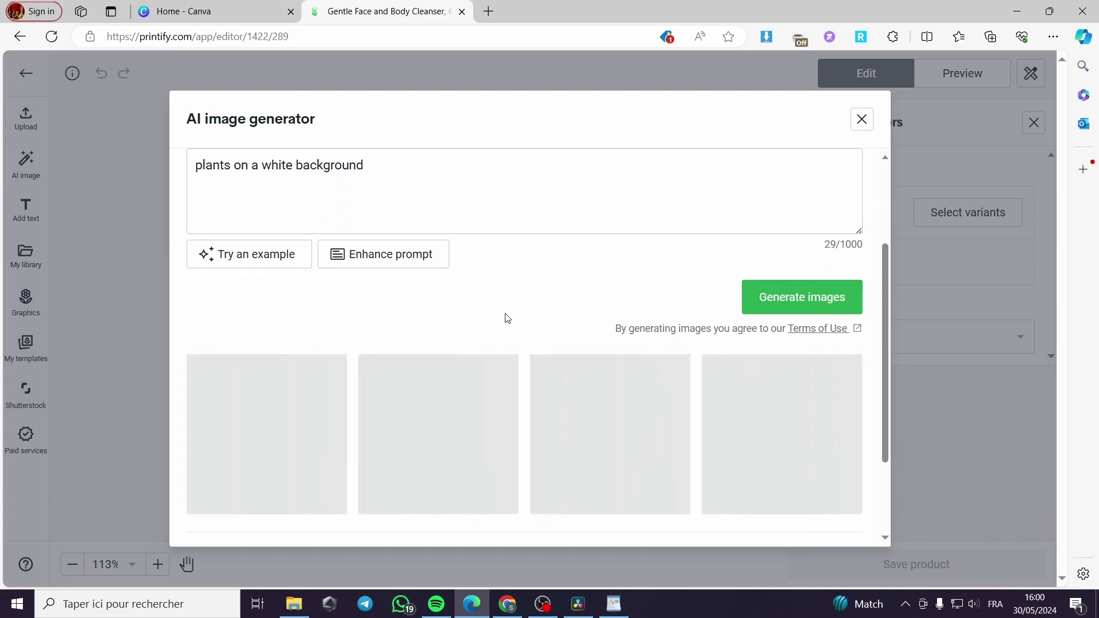
scroll(664, 309, down, 2)
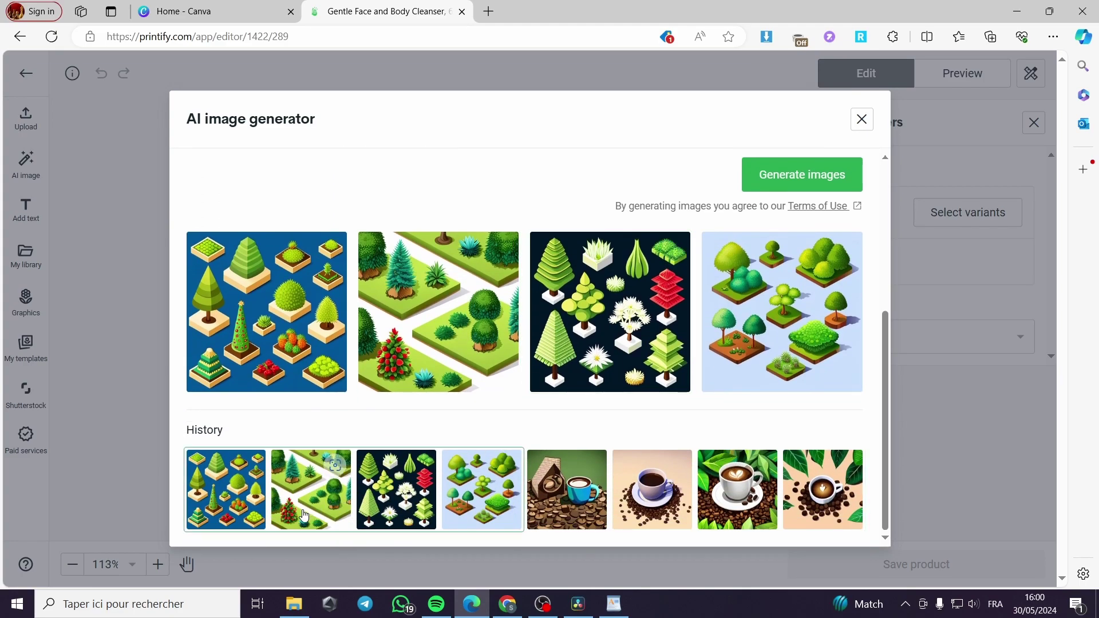
- Change the prompt to "plant on a white background", generate a new set of Isometric images and review them
scroll(321, 320, up, 4)
click(228, 309)
key(BackSpace)
key(Return)
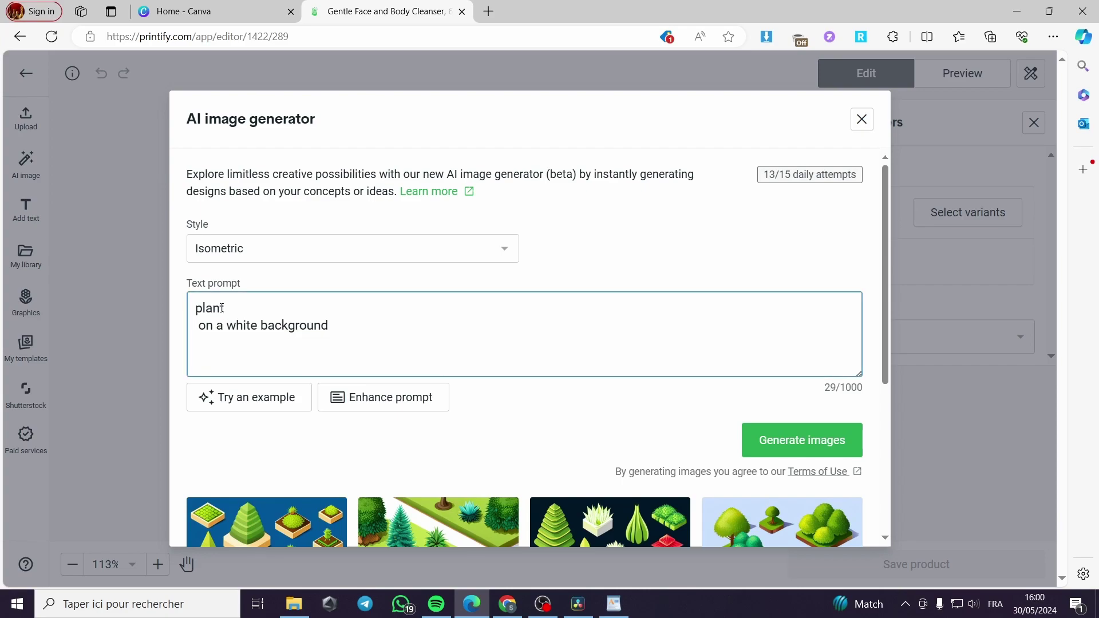
key(BackSpace)
click(777, 440)
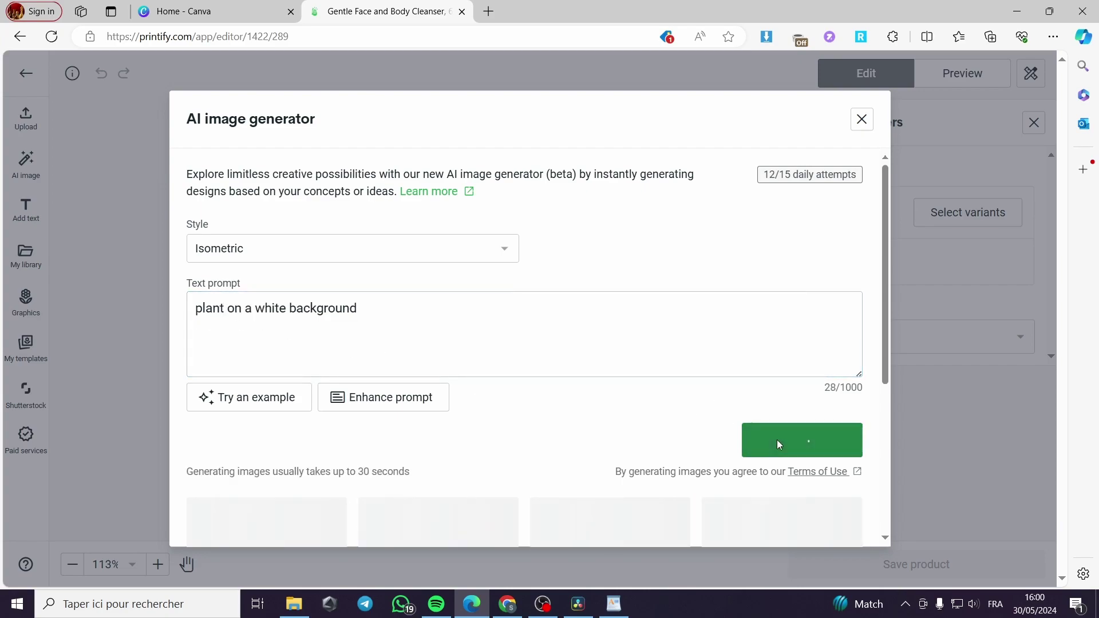
scroll(473, 358, down, 1)
scroll(476, 354, up, 1)
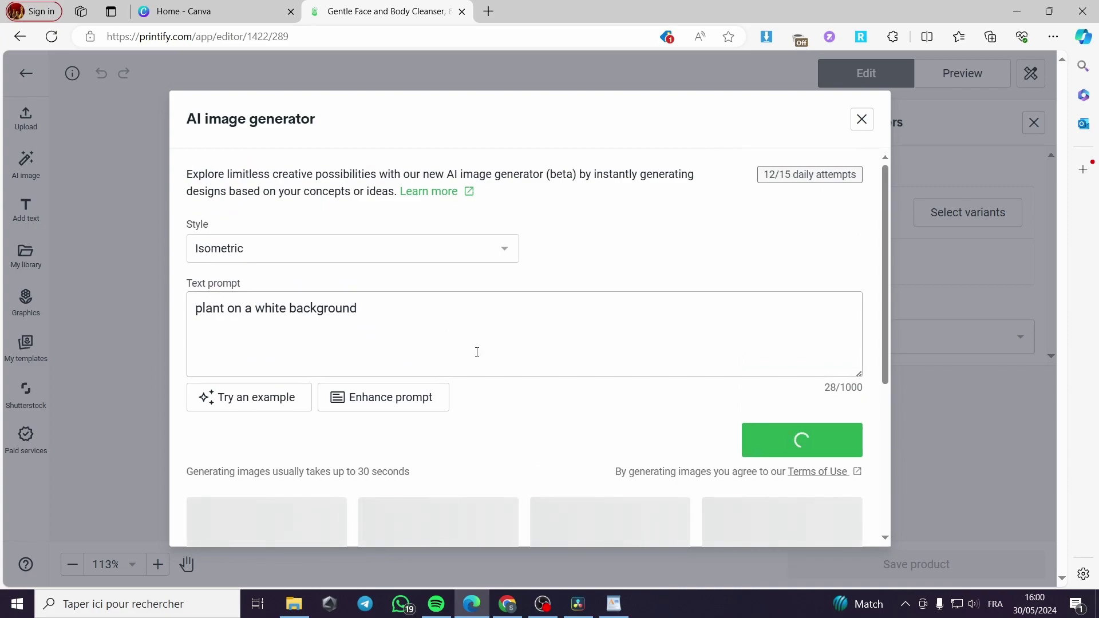
scroll(476, 352, down, 5)
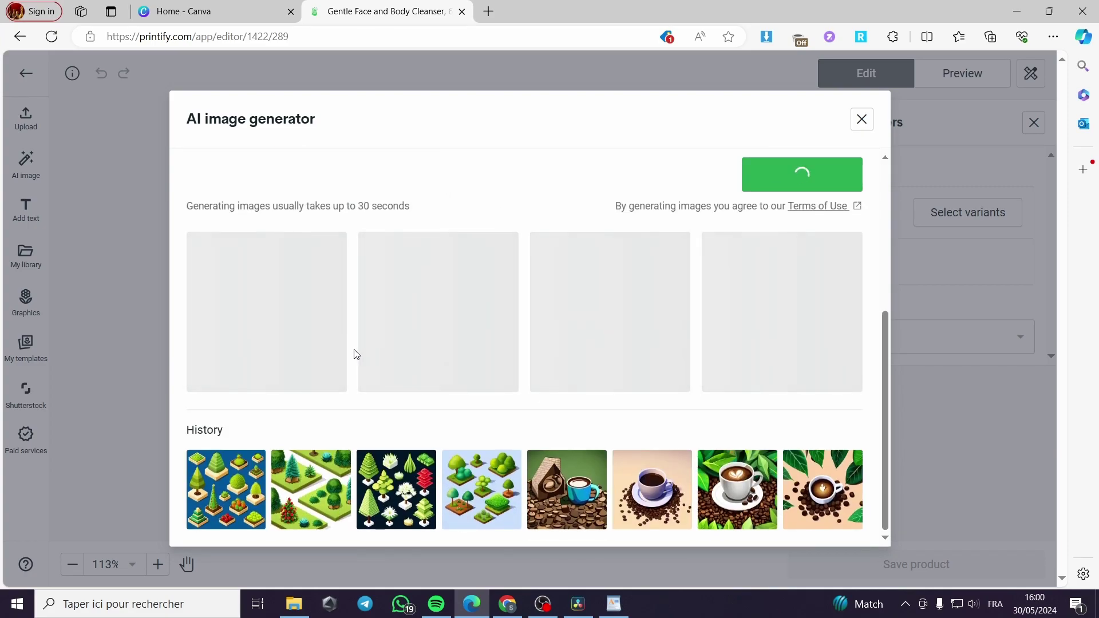
scroll(401, 321, up, 5)
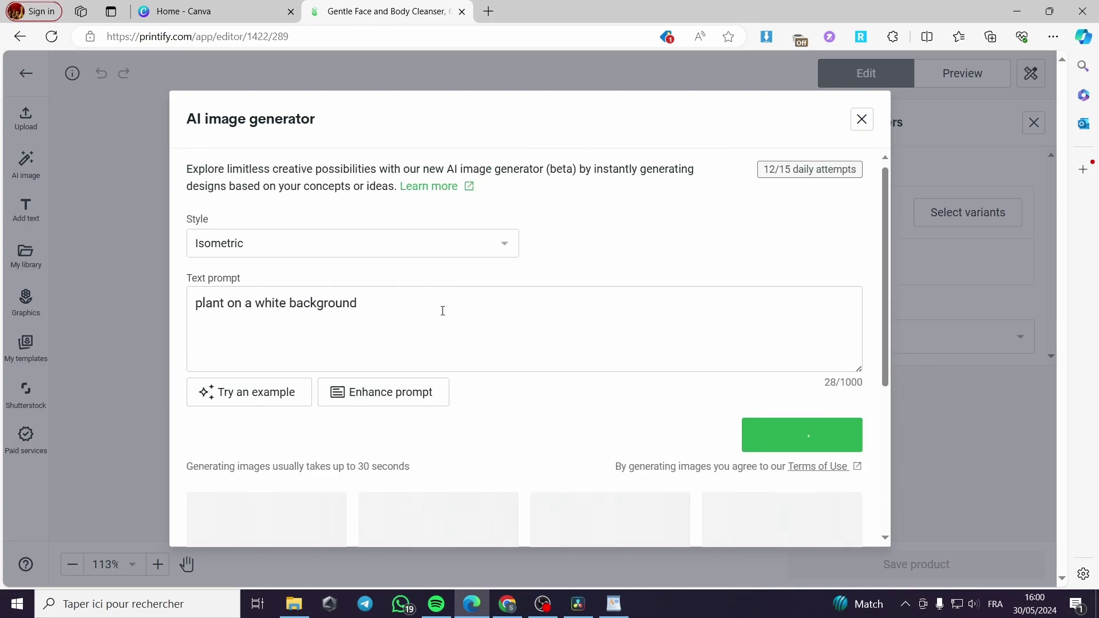
scroll(527, 363, down, 1)
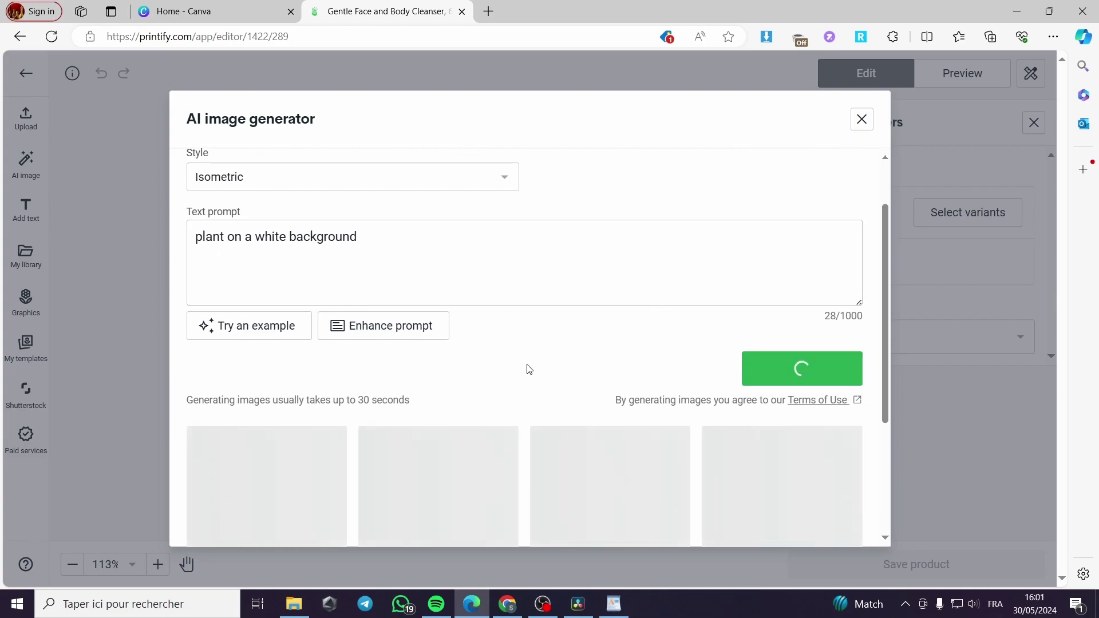
scroll(527, 364, down, 1)
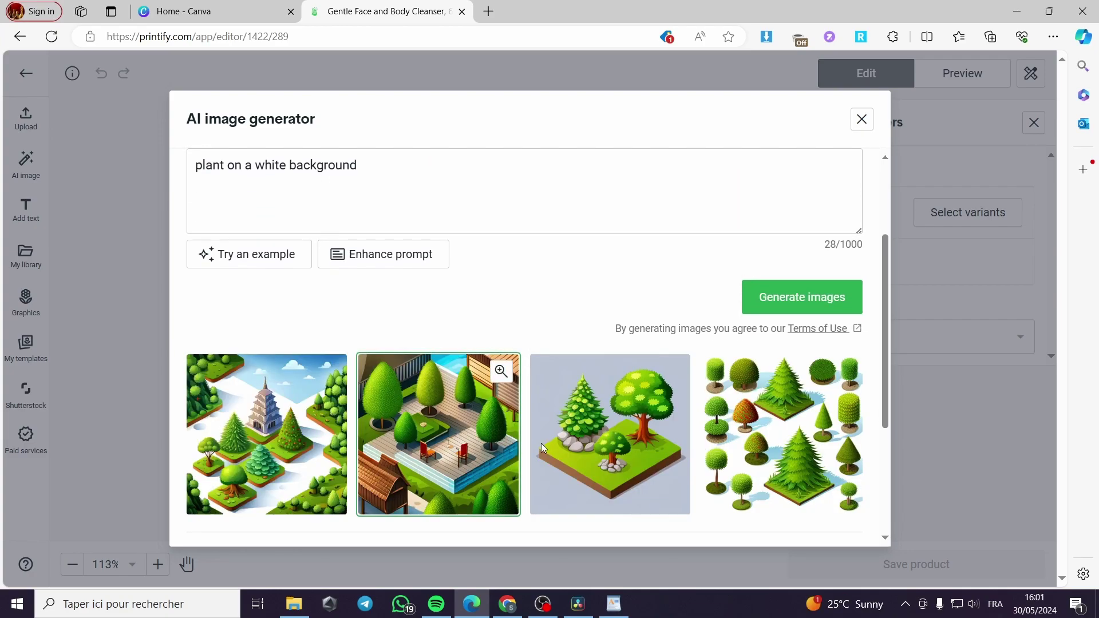
scroll(767, 477, down, 3)
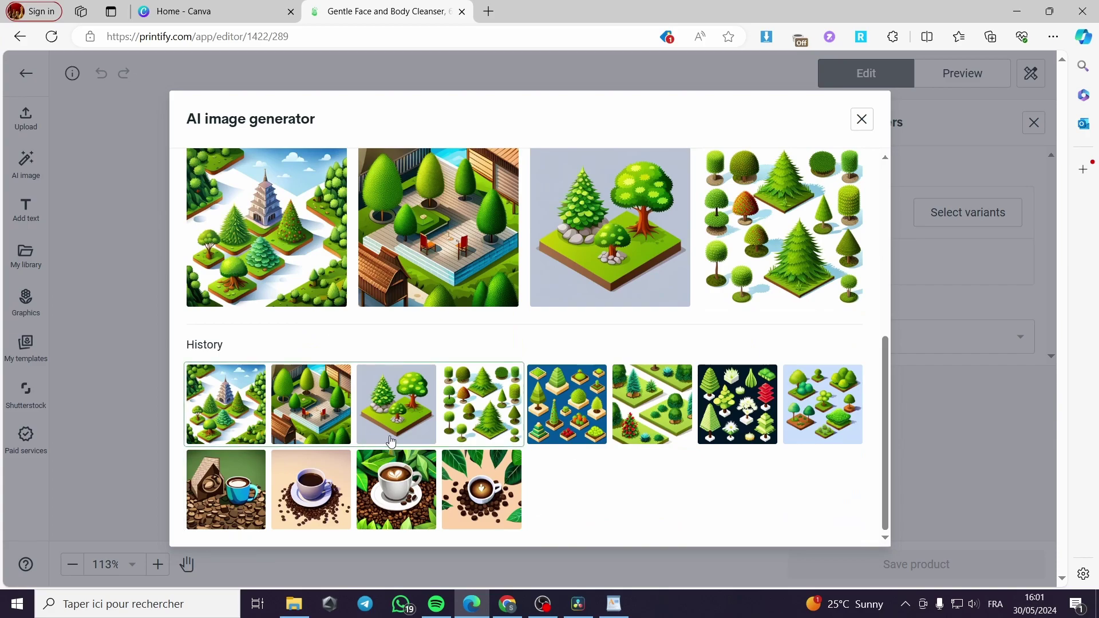
- Replace the prompt with "advertisment for face cleanser" and generate a new set of Isometric images
scroll(336, 284, up, 5)
drag(385, 316, 110, 306)
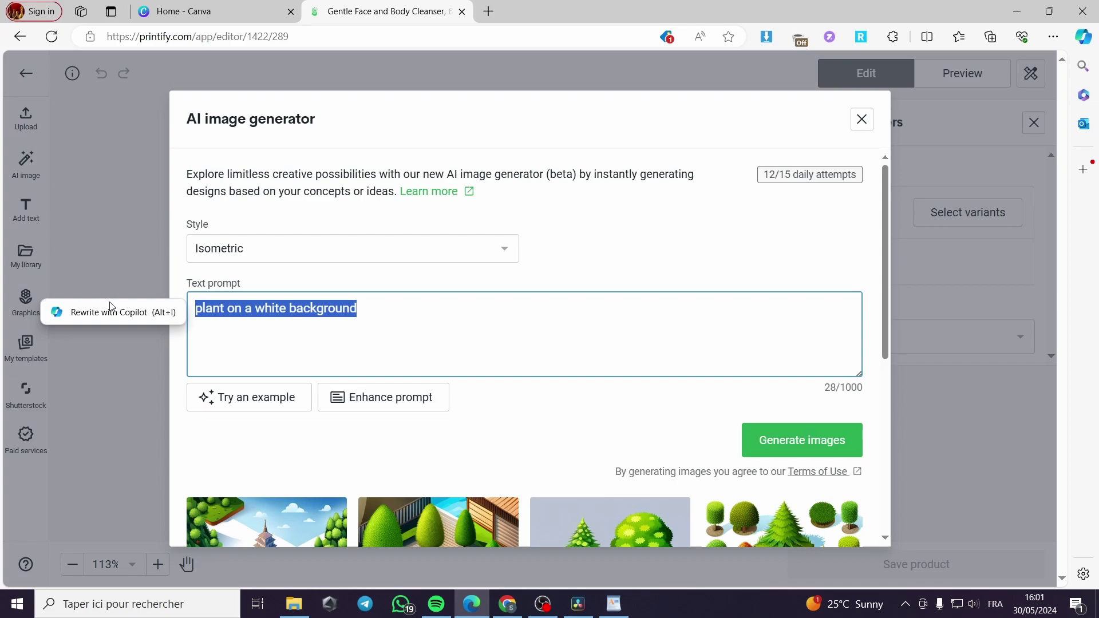
key(BackSpace)
text(a)
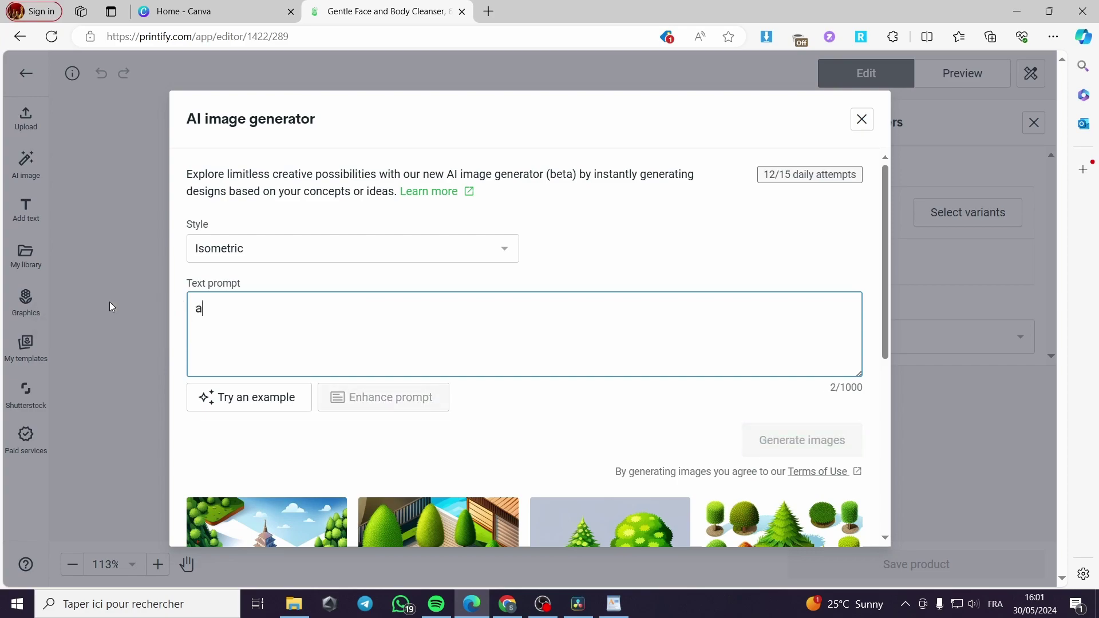
text(dver)
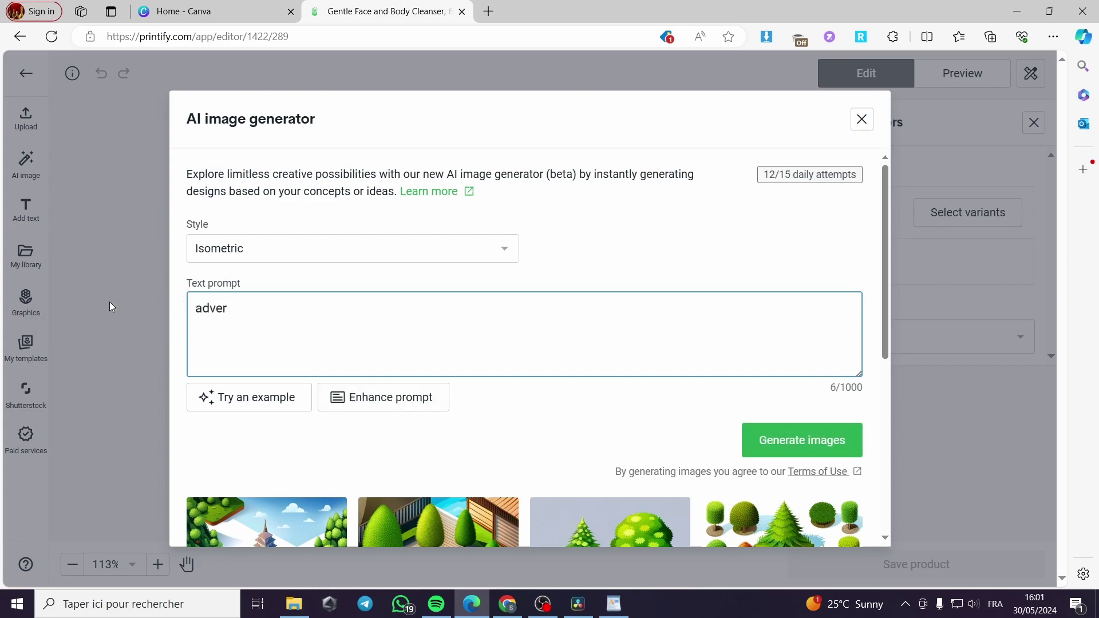
text(tisment for face)
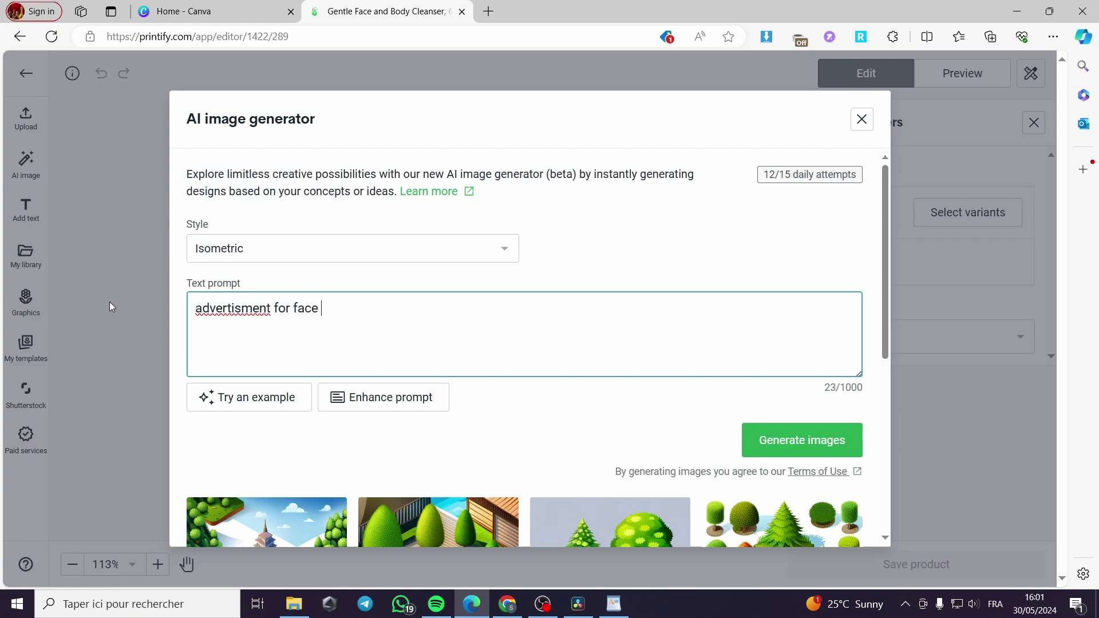
text( cleanser)
click(767, 437)
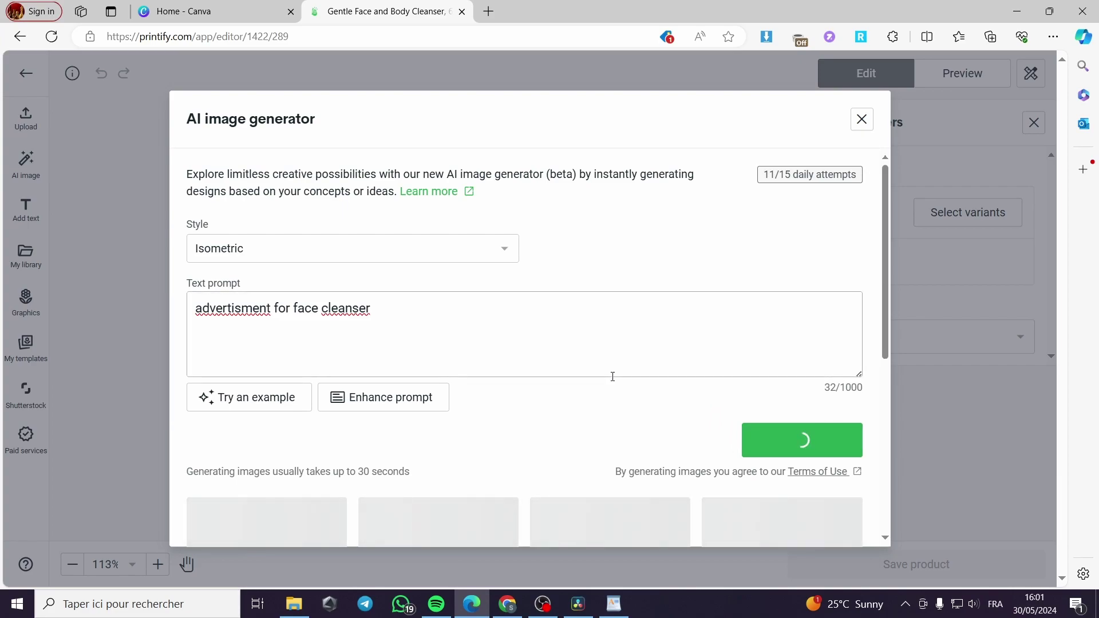
scroll(486, 388, down, 3)
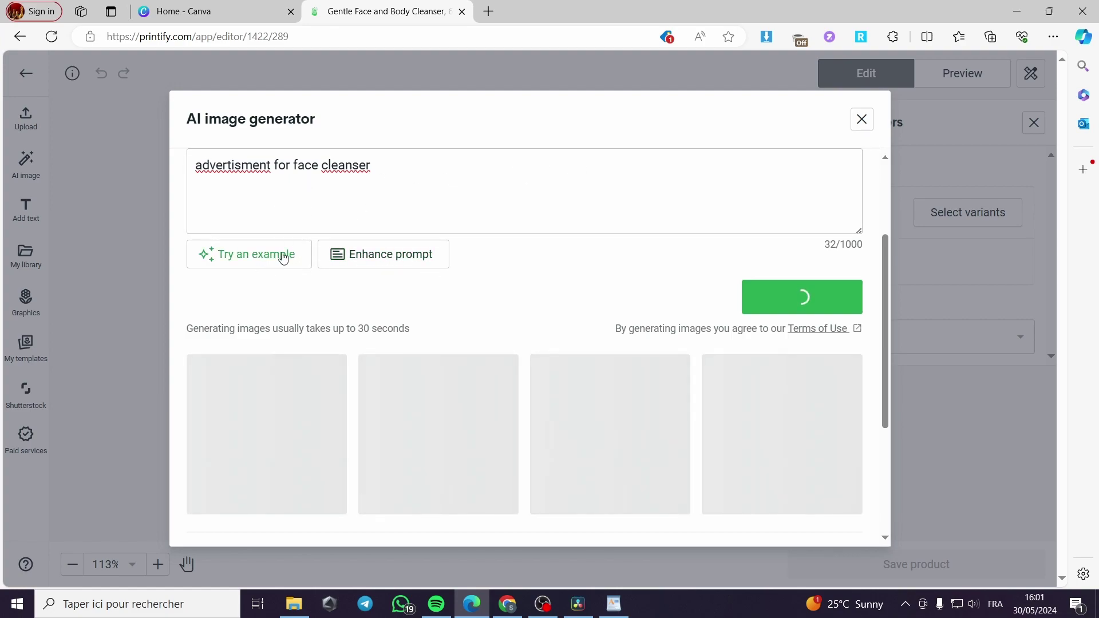
scroll(289, 186, up, 1)
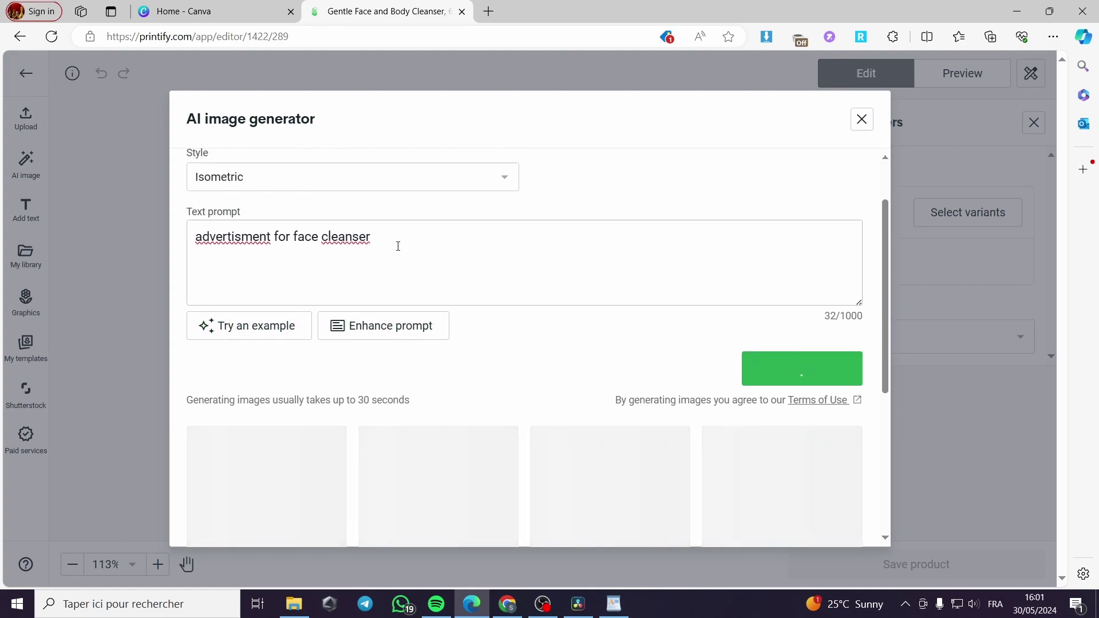
scroll(493, 341, down, 1)
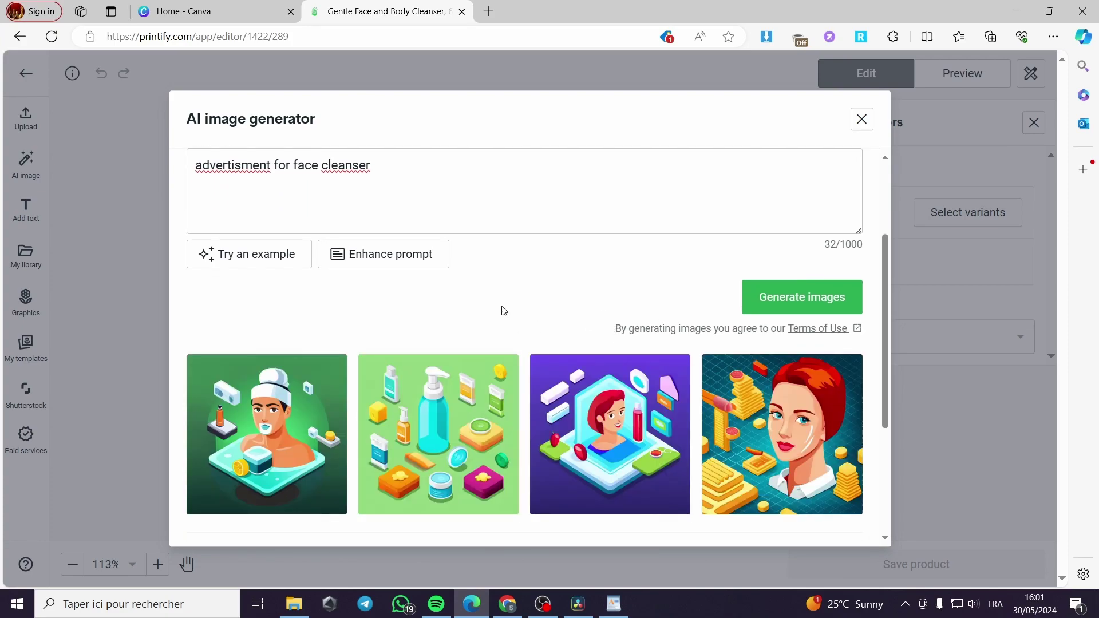
- Place the generated image of the red-haired woman on the label and enlarge it to about 3.39 × 3.39 in, filling the design area
scroll(538, 330, down, 2)
scroll(787, 311, down, 1)
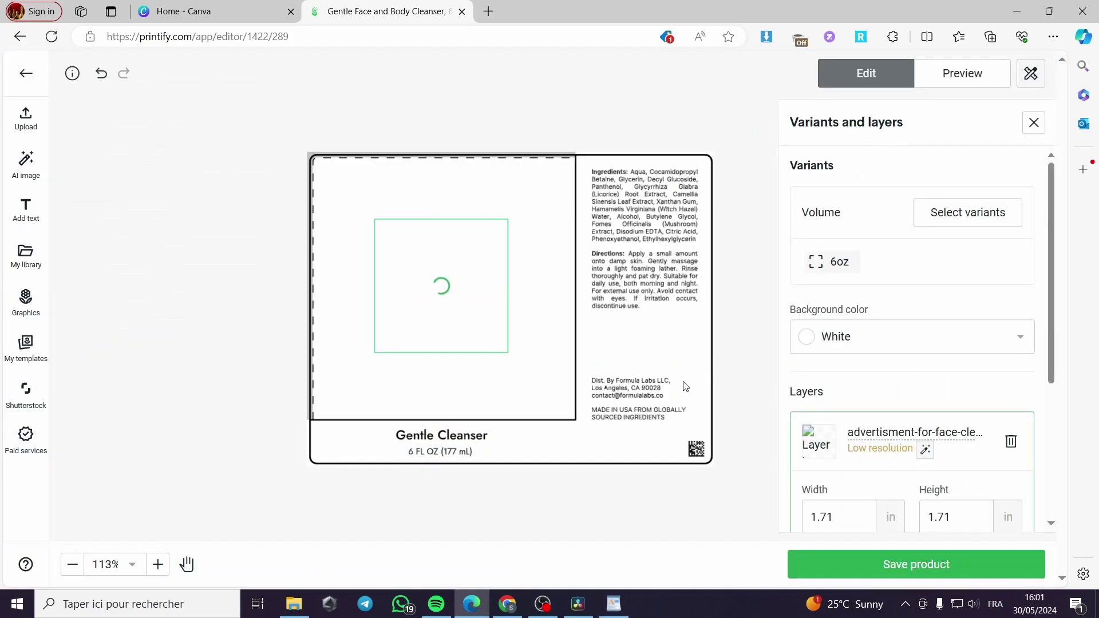
click(782, 262)
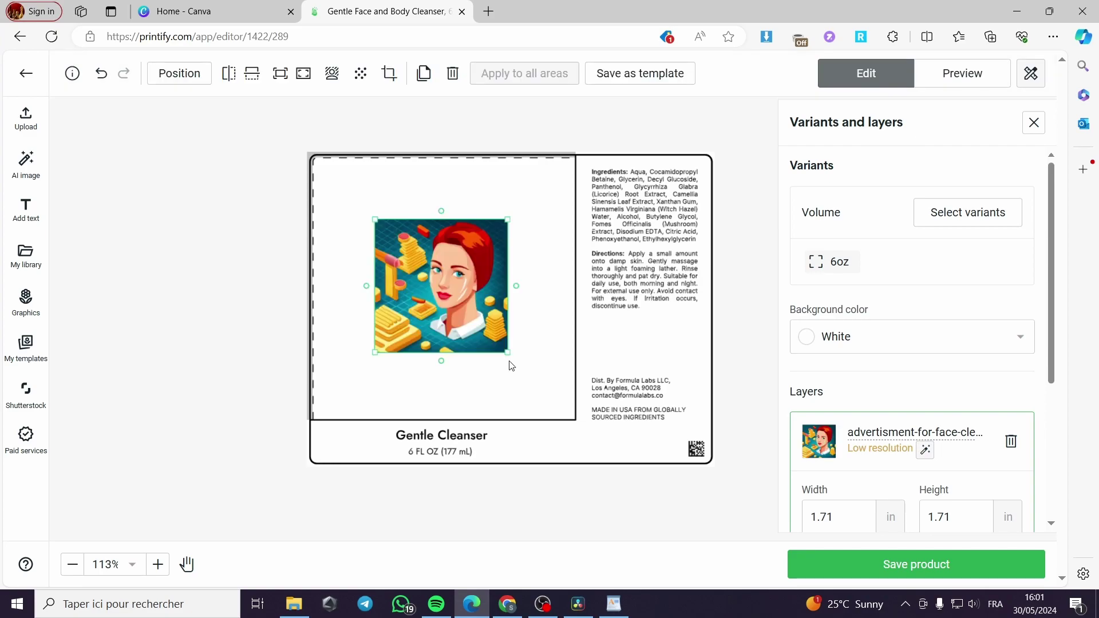
drag(513, 362, 581, 421)
drag(375, 219, 287, 186)
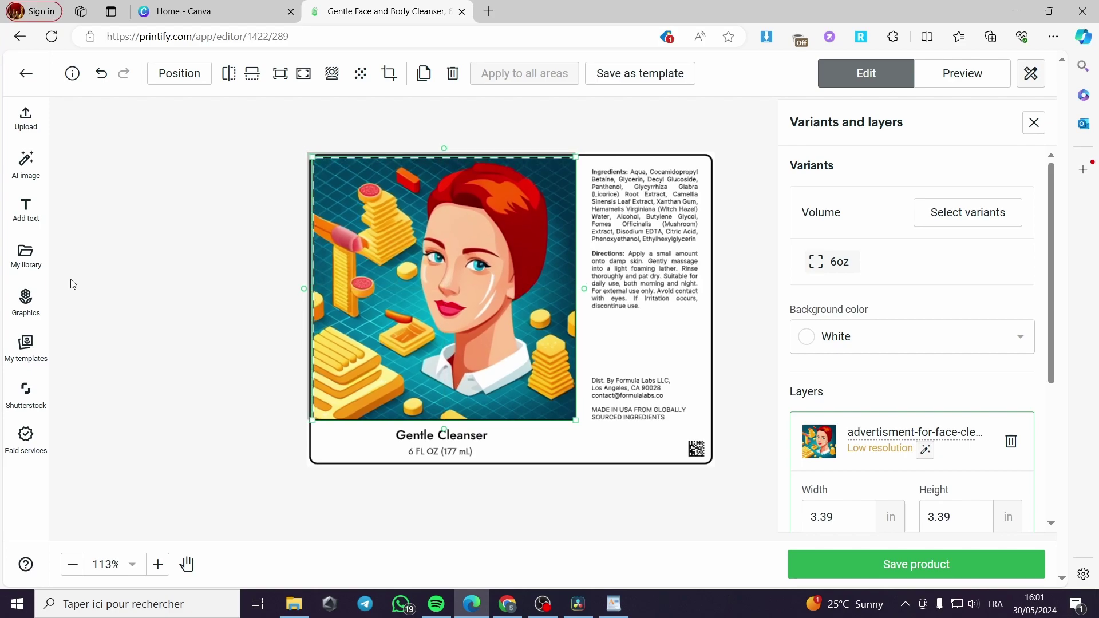
- Add the text "Perfect face with our new face cleanser" to the label in the Alata font
click(26, 206)
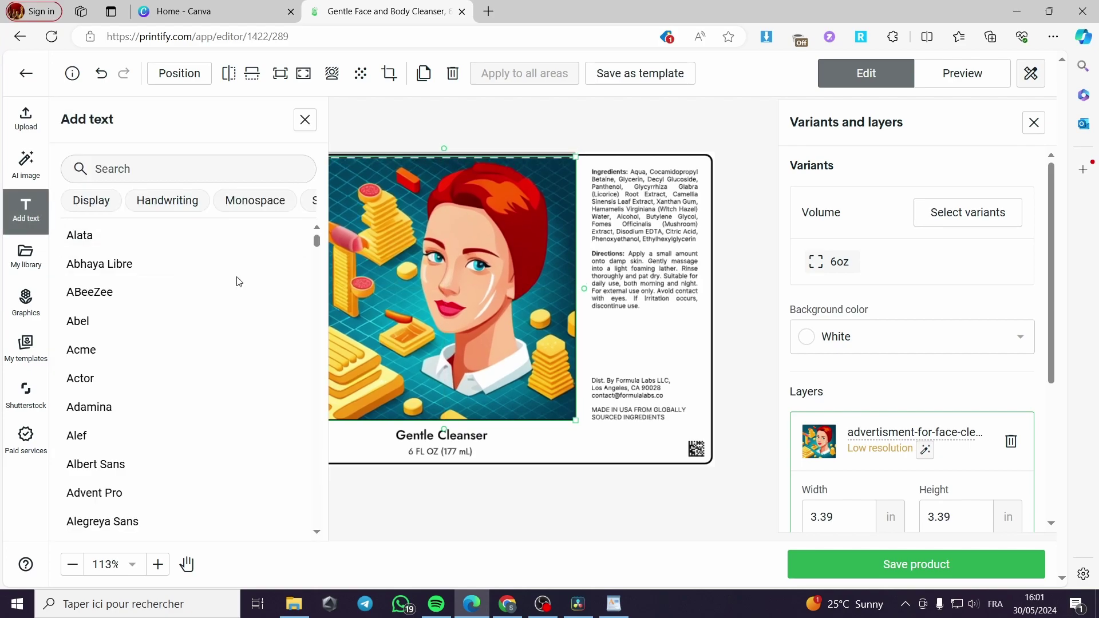
click(147, 237)
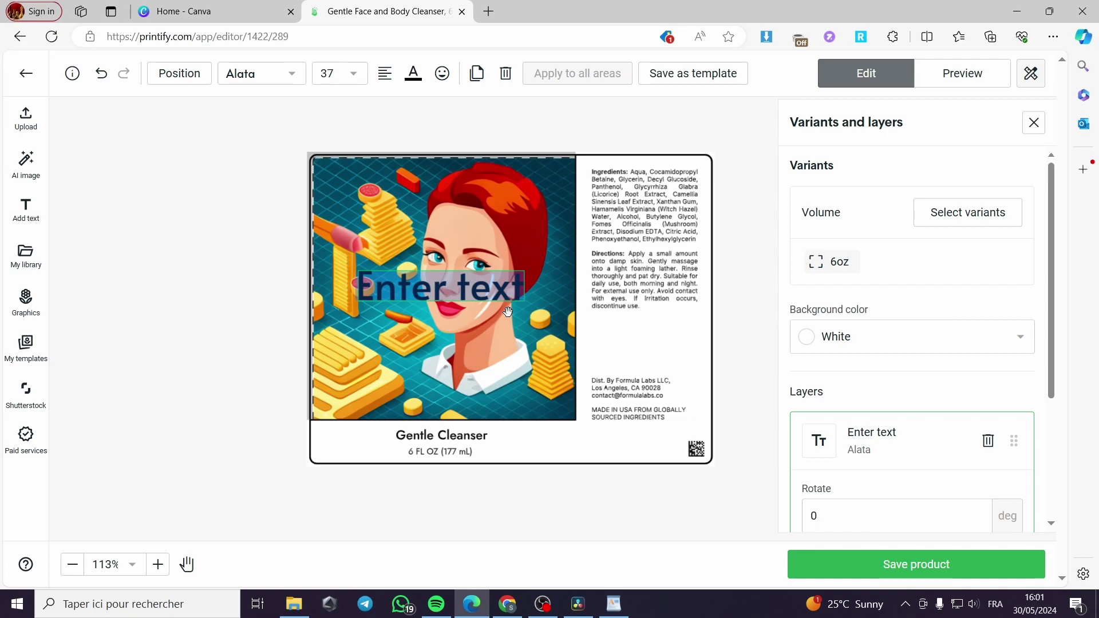
text(Perfect)
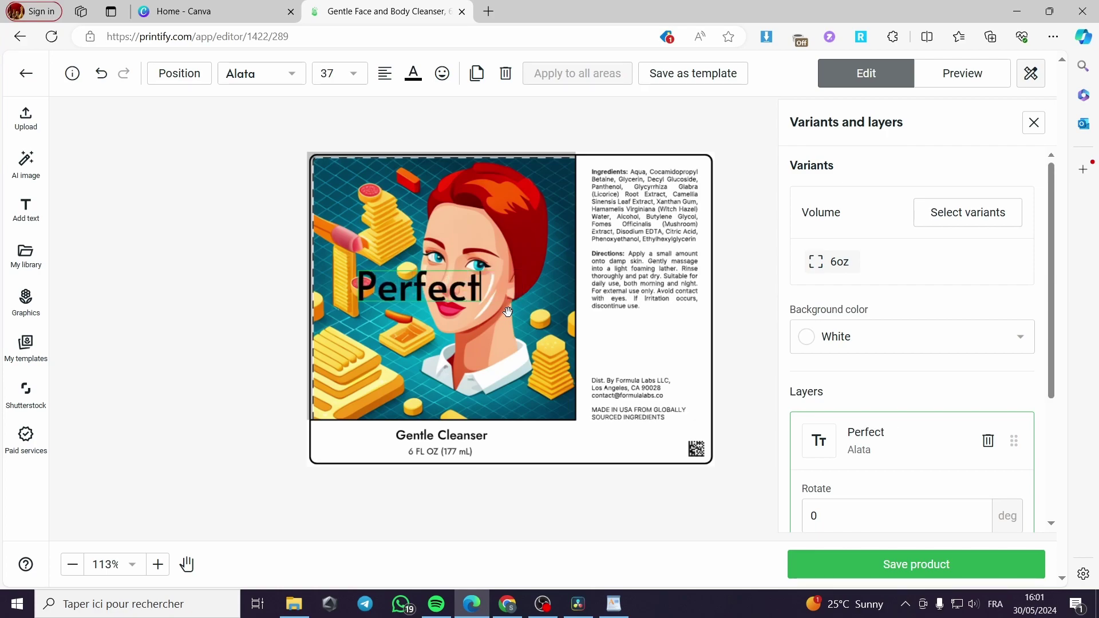
text( face w)
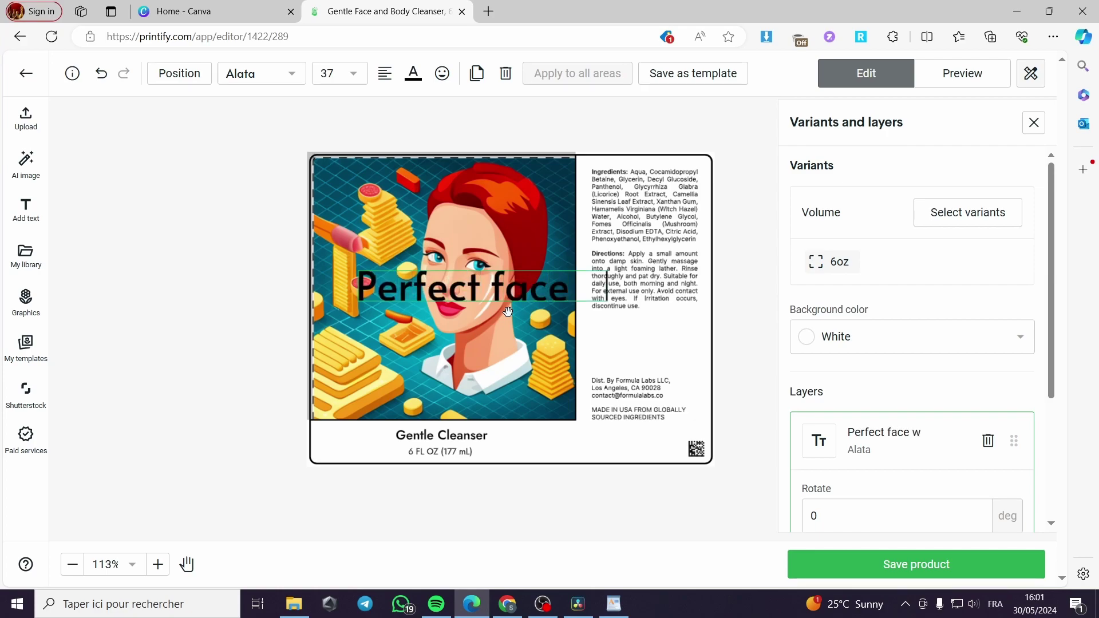
text(ith our n)
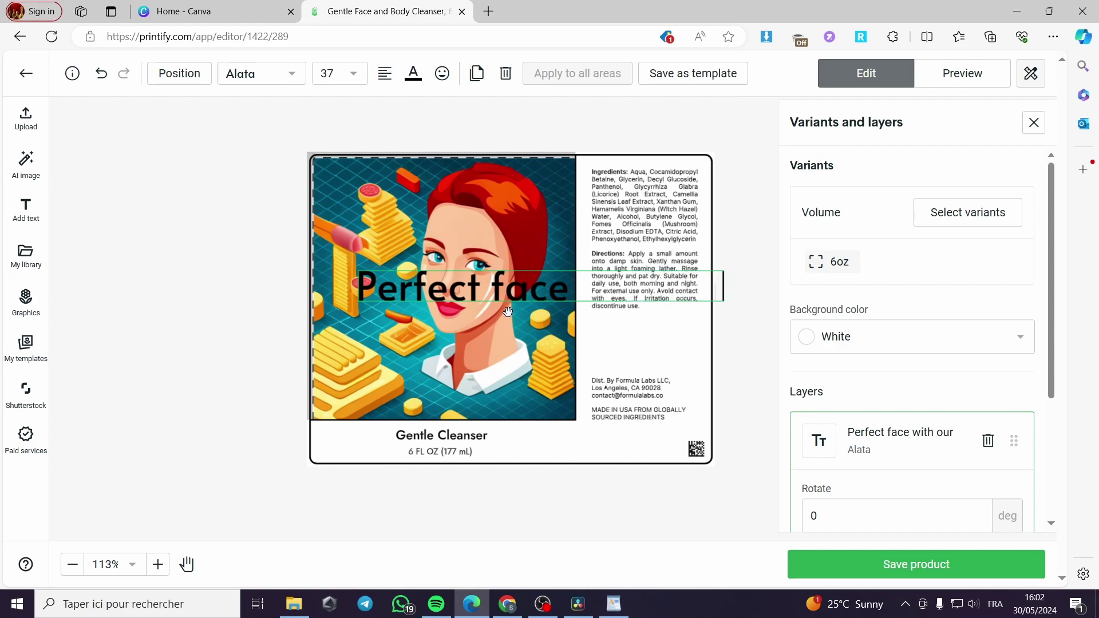
text(ew)
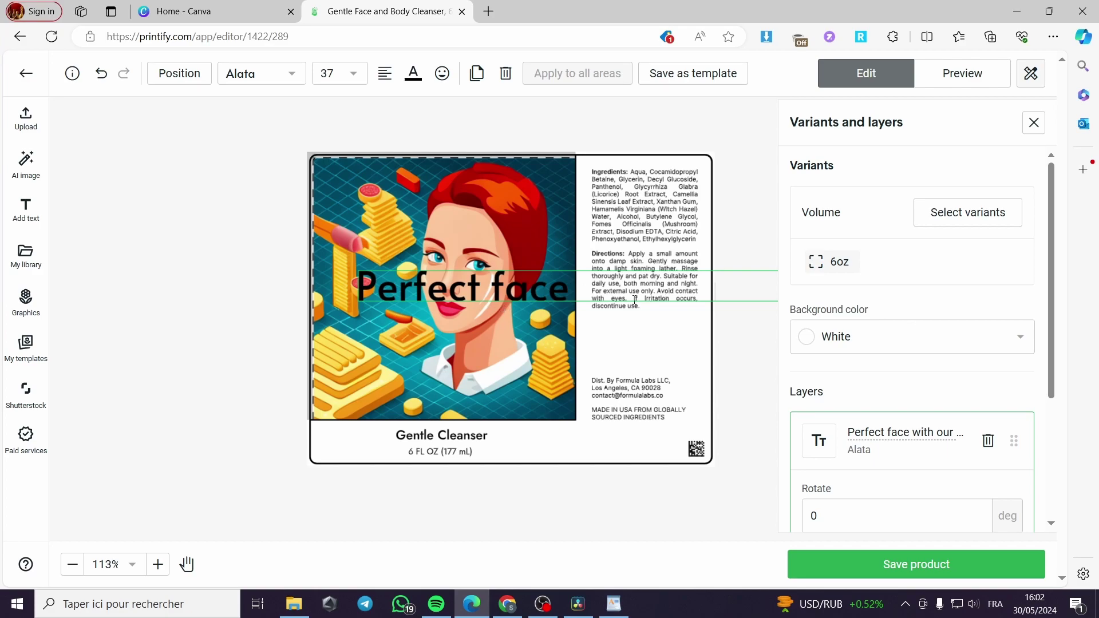
- Try rotating the slogan by 3 degrees and shifting it across the artwork, and clear its text
click(432, 338)
drag(463, 293, 359, 285)
drag(602, 300, 602, 318)
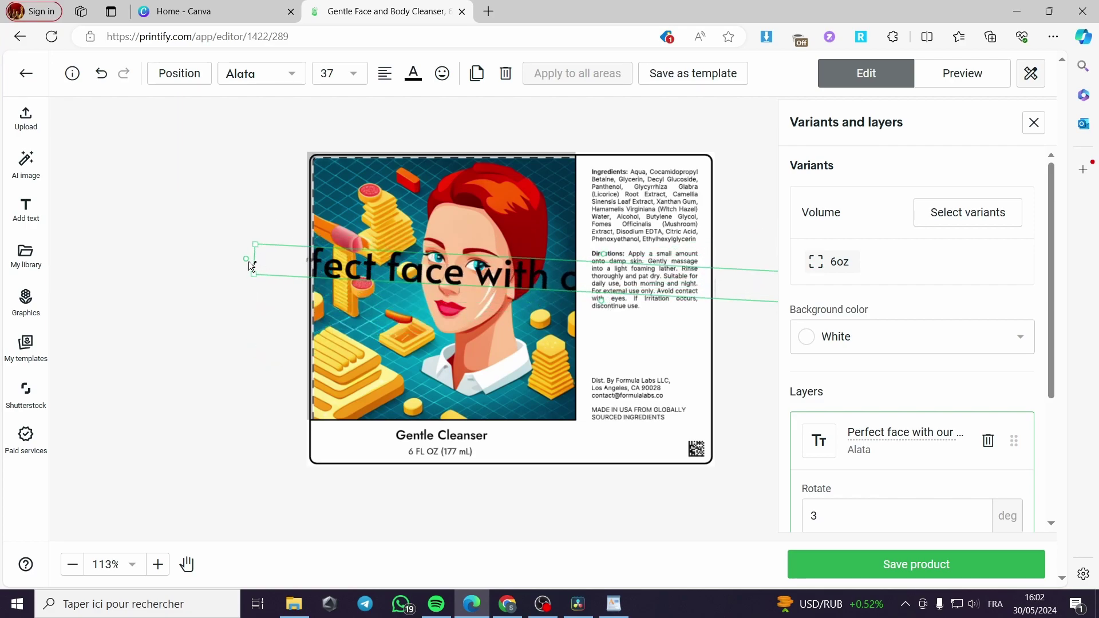
drag(533, 282, 512, 257)
click(471, 258)
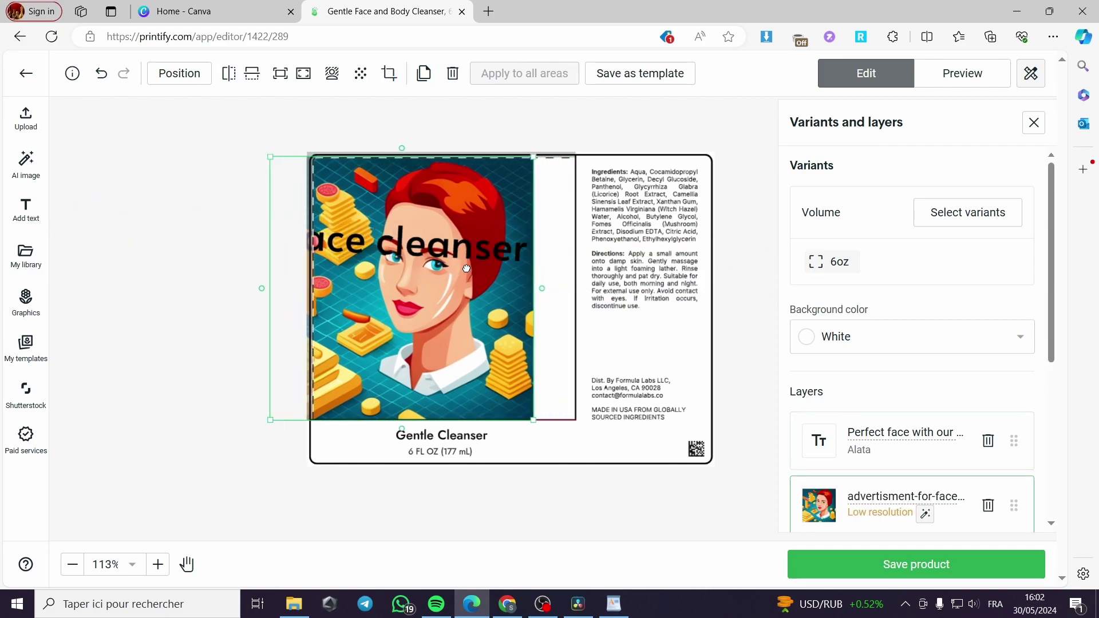
click(471, 258)
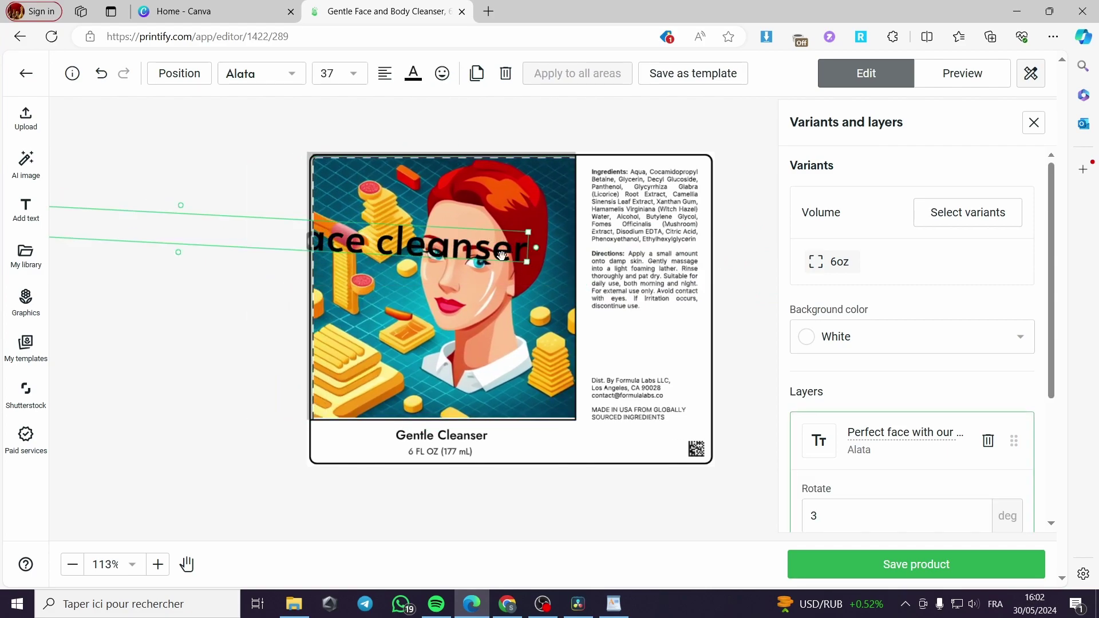
key(BackSpace)
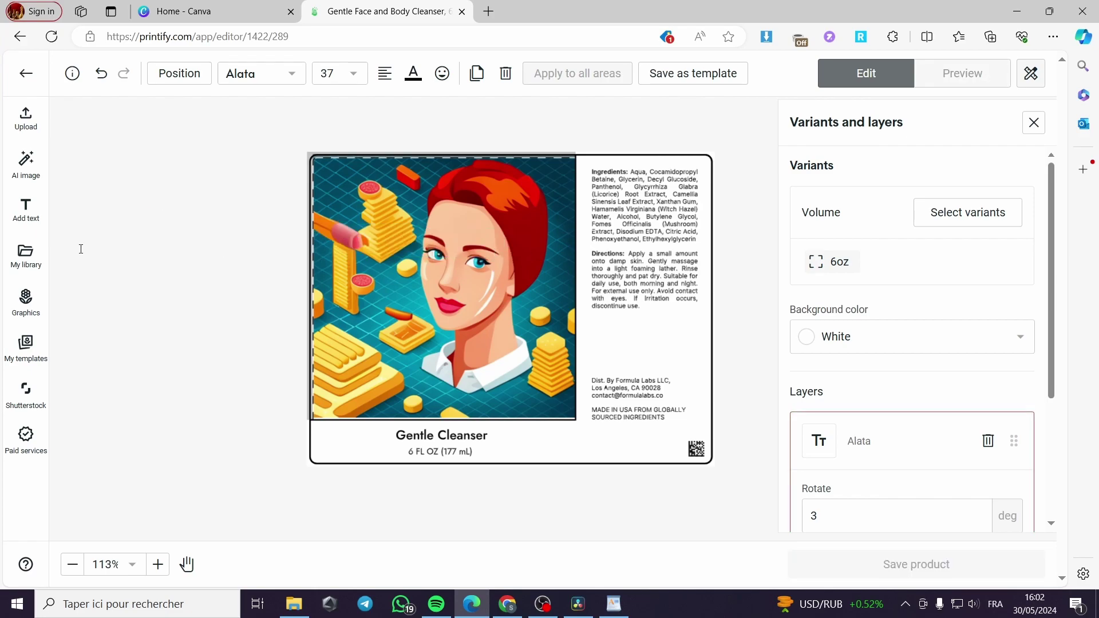
- Insert the script-style "Thank You" note graphic and move the whole group lower on the label artwork
click(26, 300)
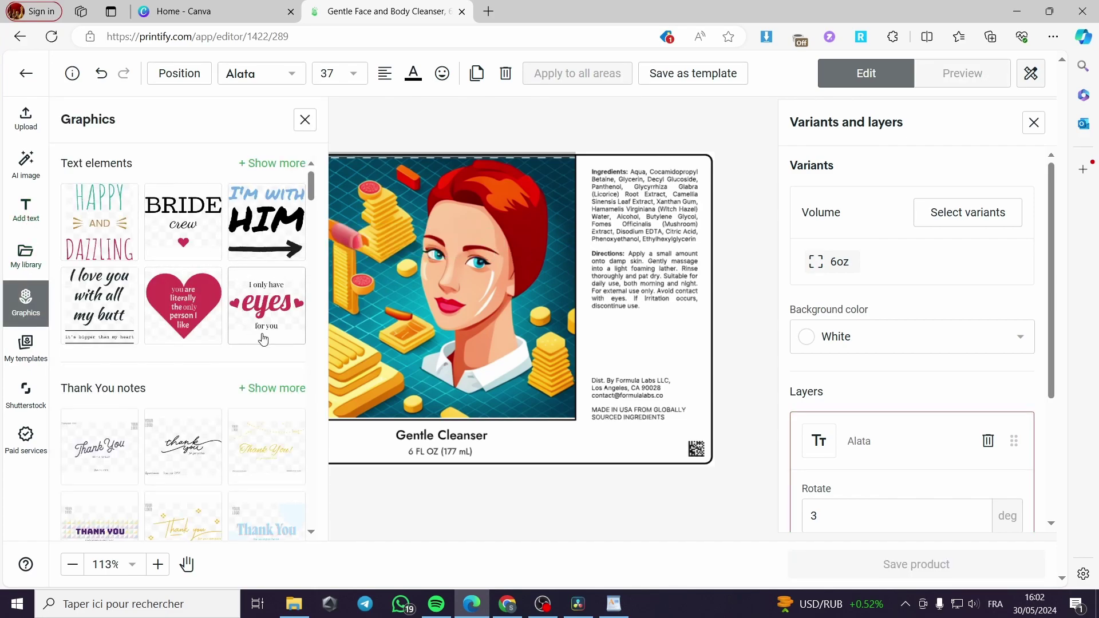
scroll(255, 395, down, 1)
click(170, 398)
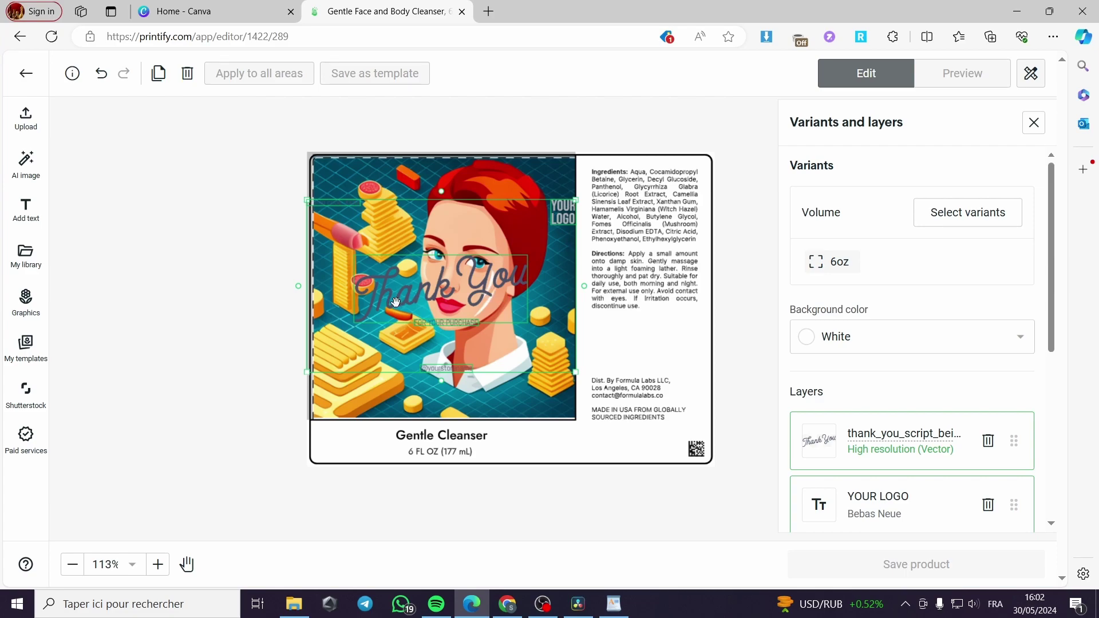
drag(433, 301, 464, 346)
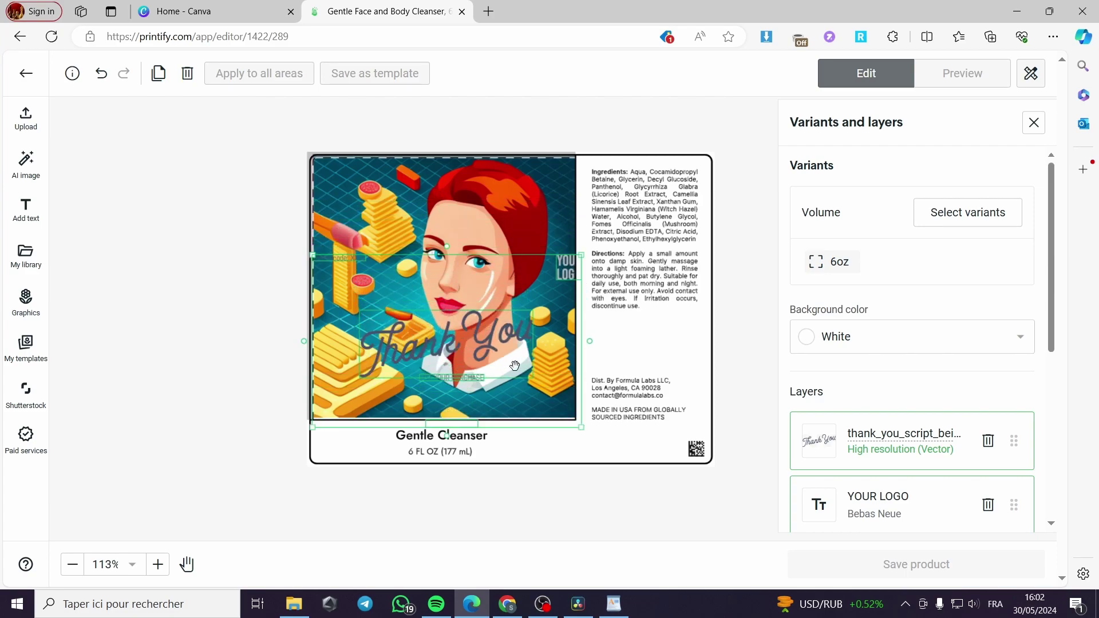
- Go through the note's separate layers and move only the "Thank You" script up over the woman's chin
click(836, 443)
scroll(892, 441, down, 5)
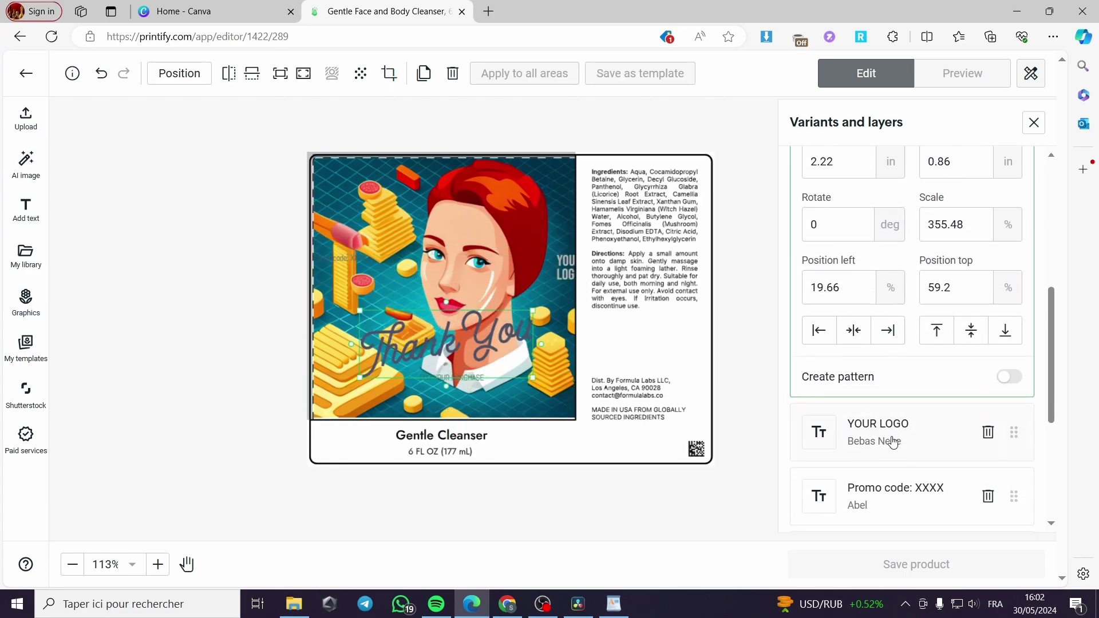
scroll(893, 441, down, 1)
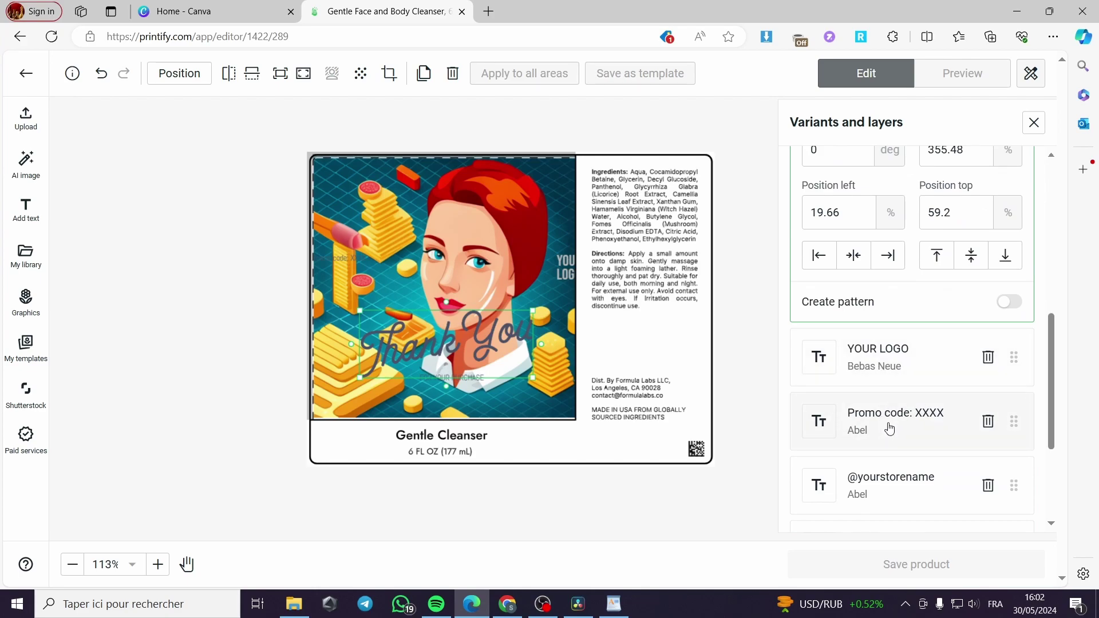
scroll(888, 428, down, 1)
scroll(884, 431, down, 2)
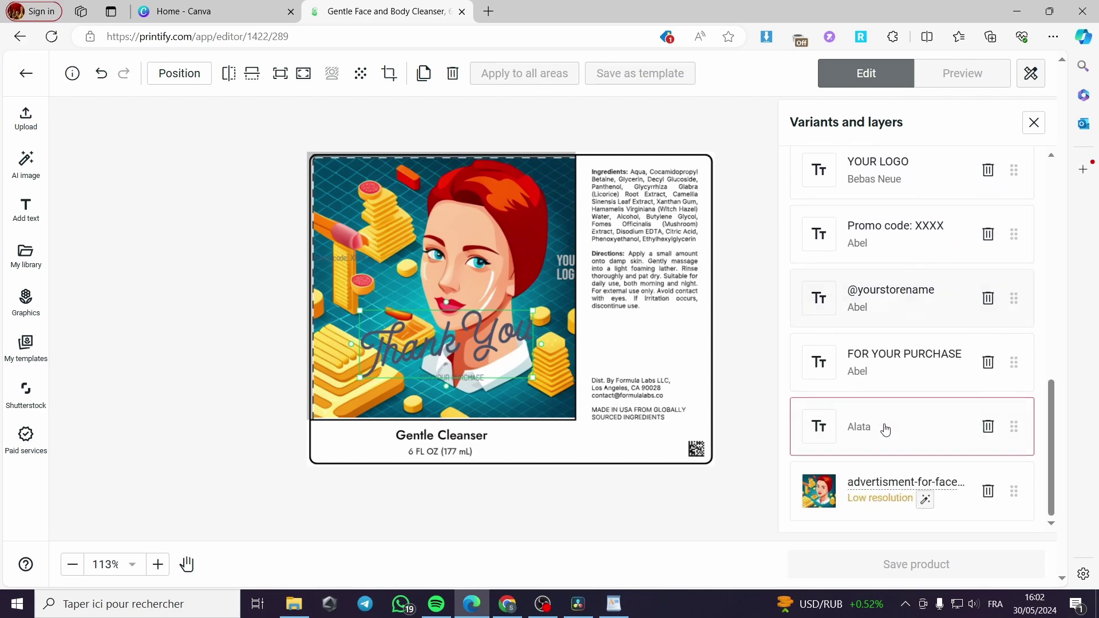
click(883, 366)
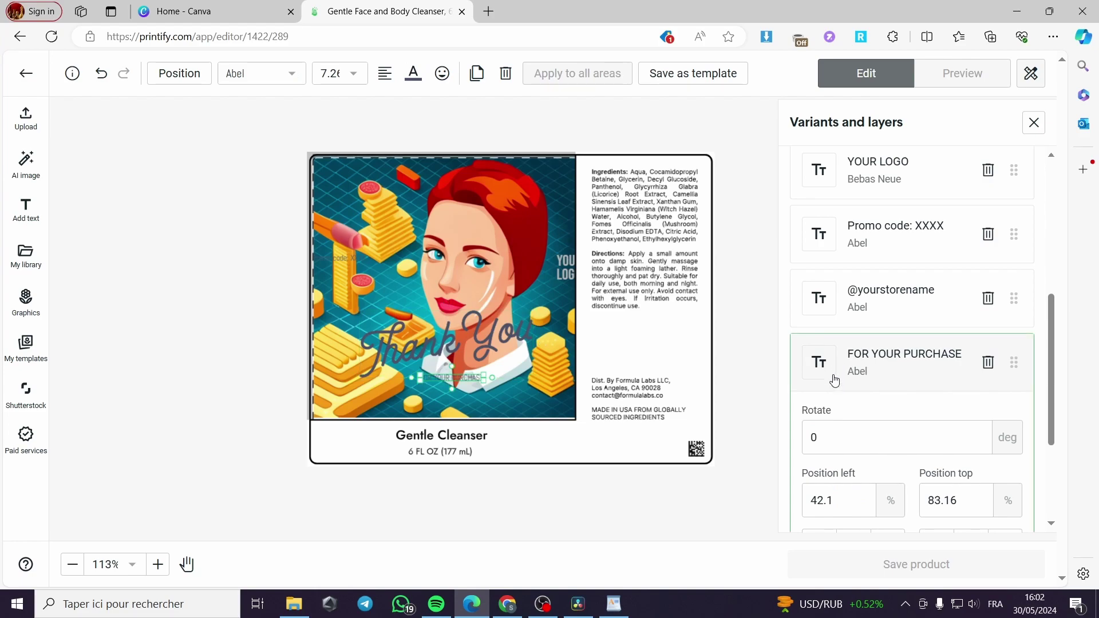
drag(418, 325, 427, 301)
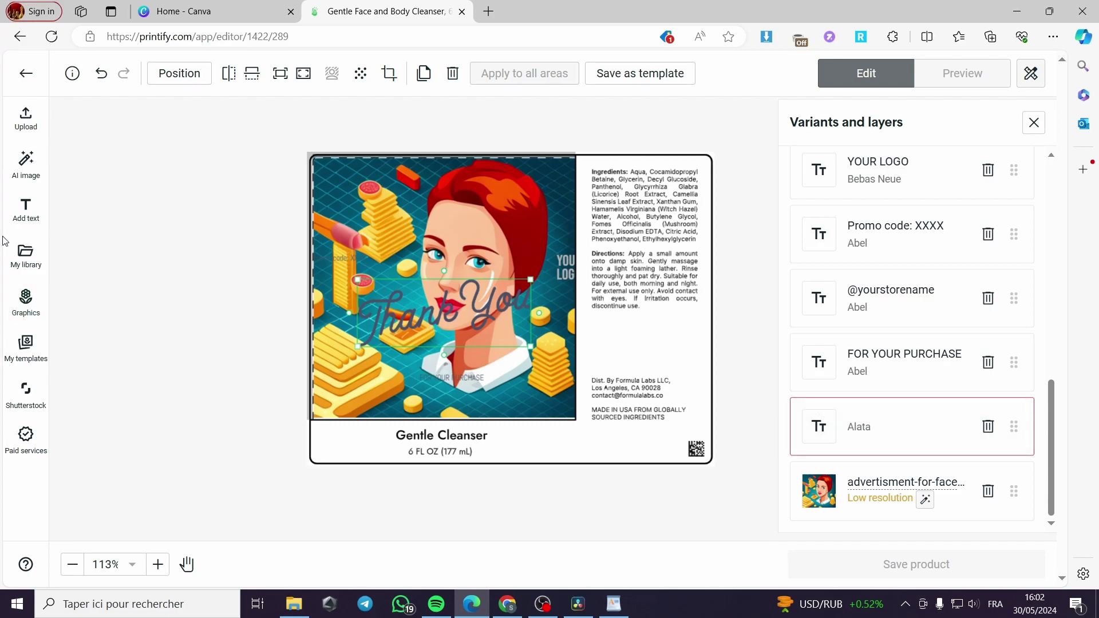
- Add the text "Best cleanser" to the label in the Acme font
click(26, 211)
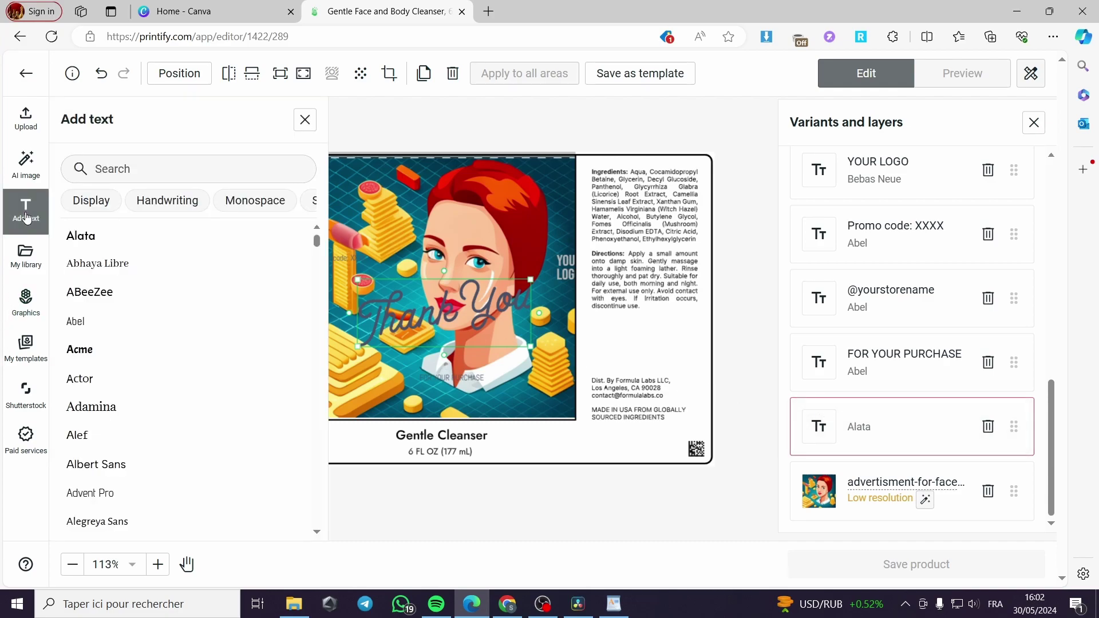
click(813, 427)
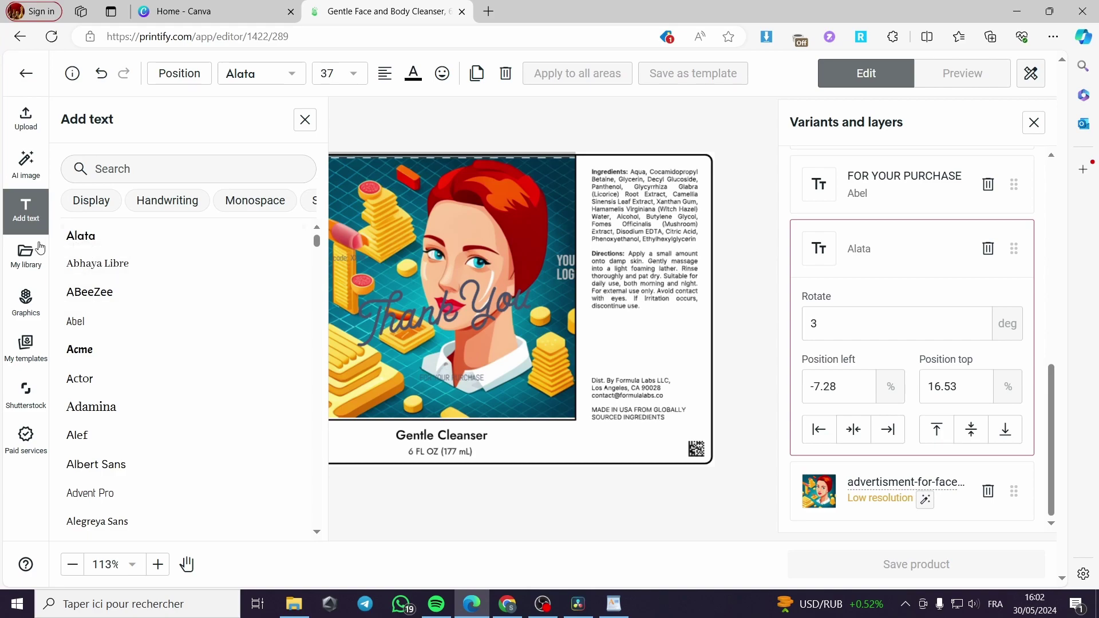
click(98, 341)
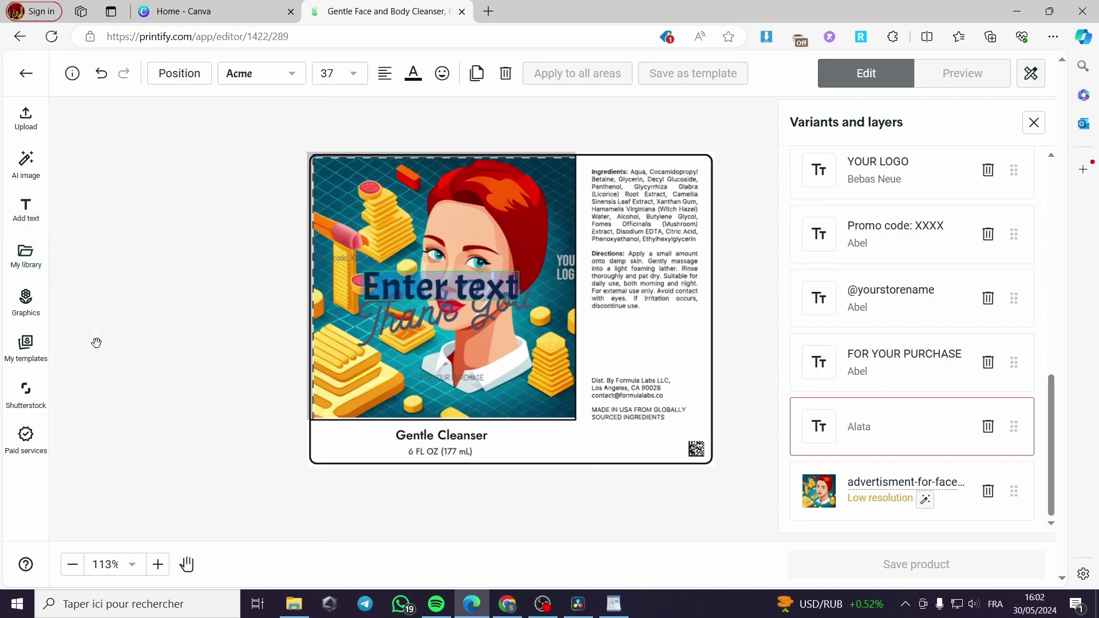
text(Best cleanser)
- Delete the "Thank You" script, the face cleanser artwork and the promo code text from the label
click(405, 329)
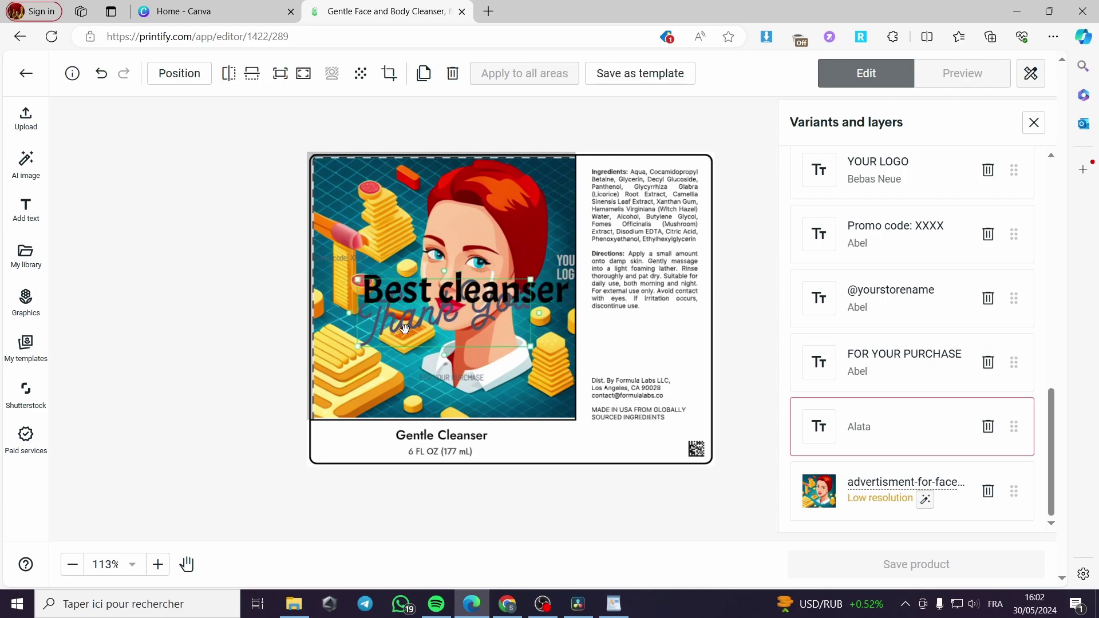
click(356, 260)
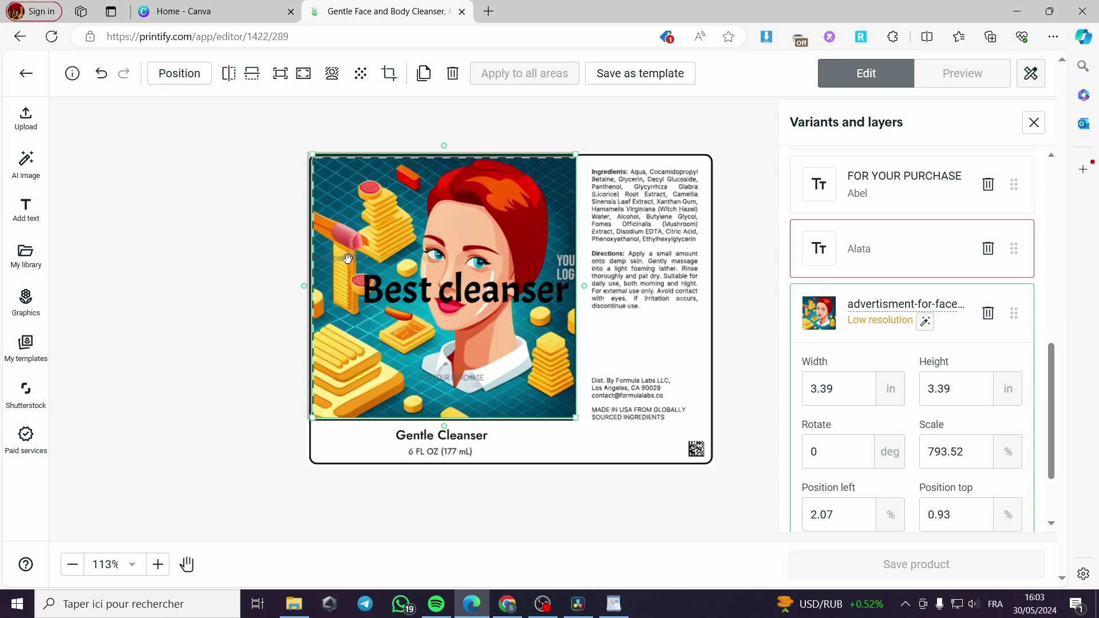
key(Delete)
click(335, 258)
key(Delete)
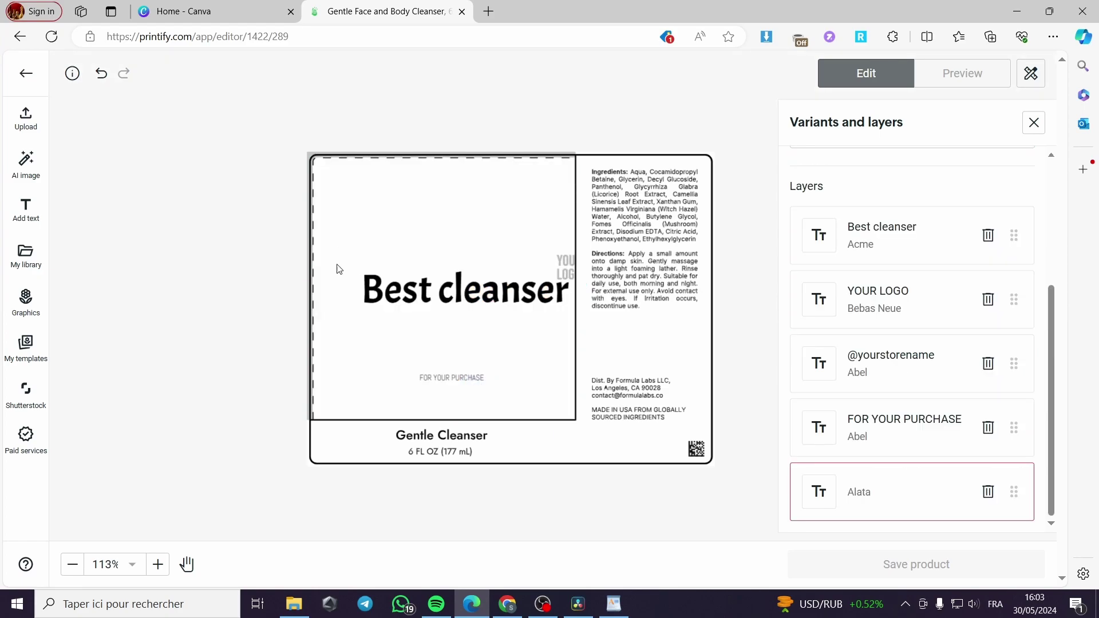
- Delete the "FOR YOUR PURCHASE" and "YOUR LOGO" texts from the label
click(452, 379)
key(Delete)
click(563, 266)
key(Delete)
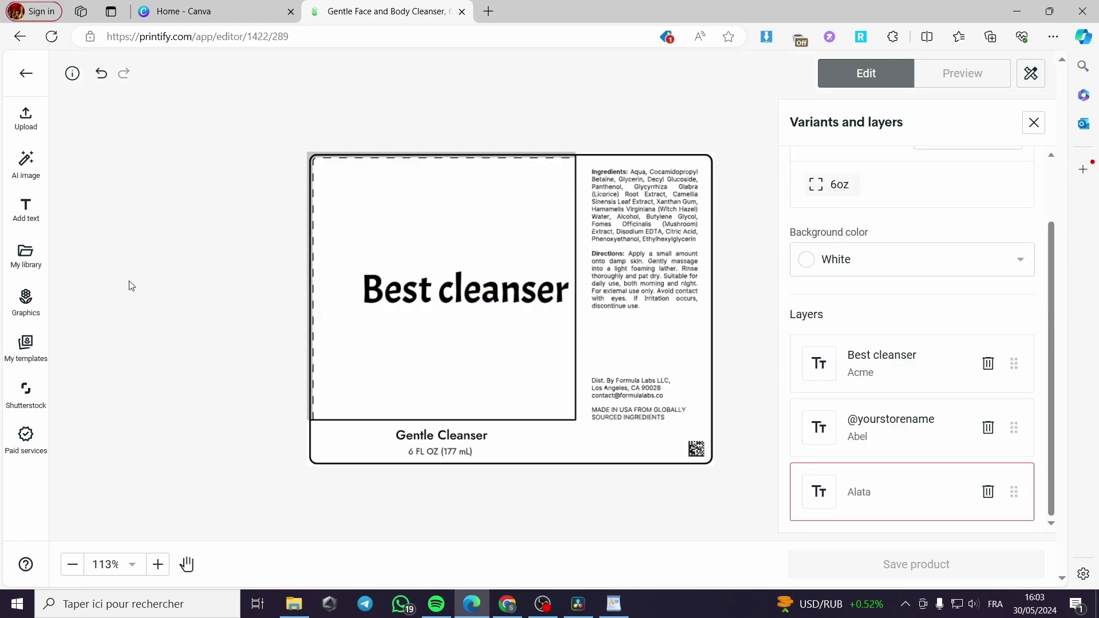
- Add the AI-generated face cleanser image of the red-haired woman on a teal background to the label
click(26, 302)
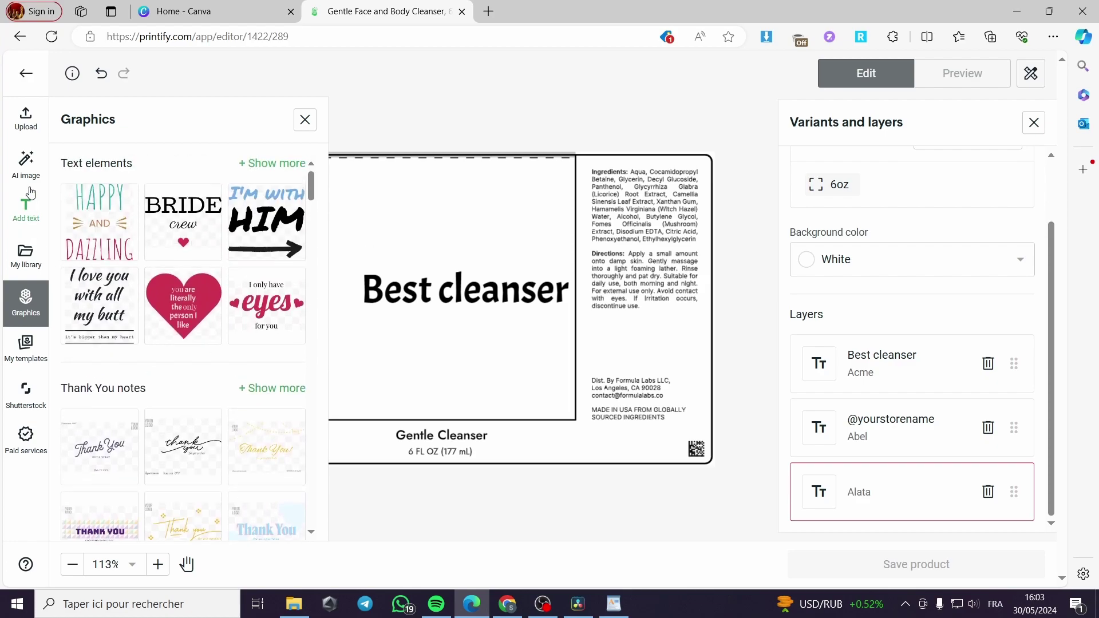
click(26, 165)
scroll(493, 486, down, 3)
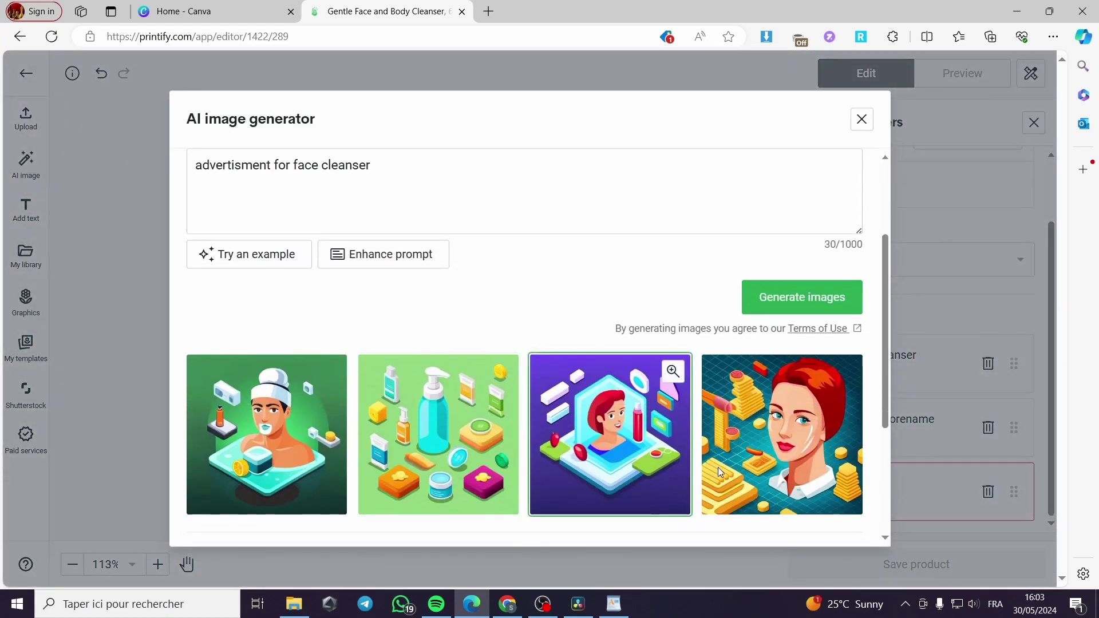
click(780, 433)
- Move "Best cleanser" to the print area's lower edge, enlarge the woman image to about 3.58 in square and shift it upward
drag(538, 289, 546, 422)
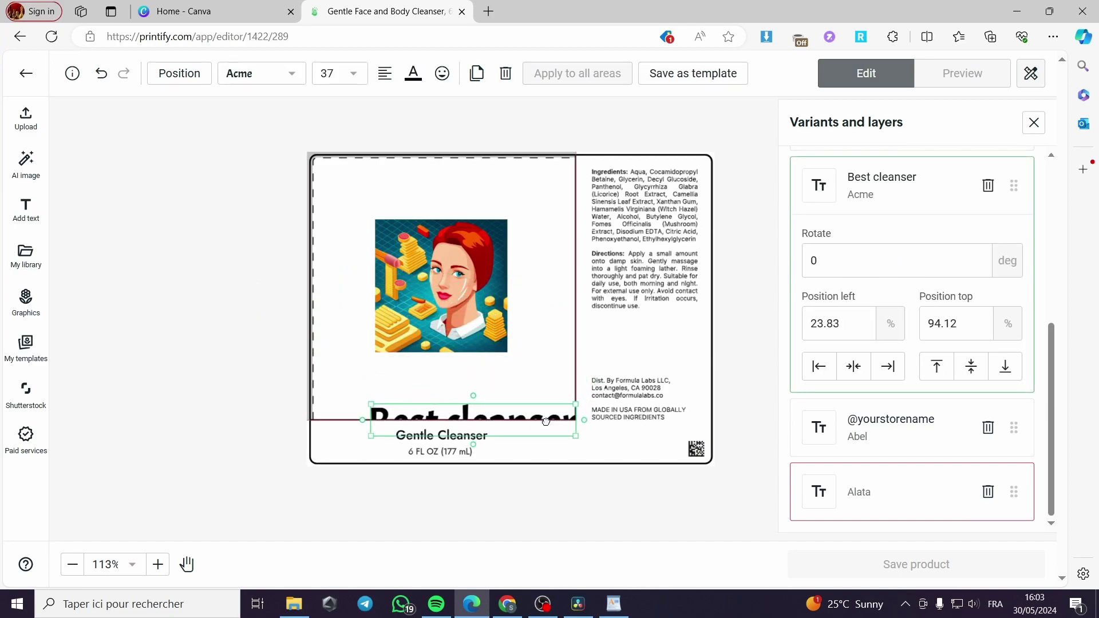
click(501, 330)
drag(508, 353, 580, 425)
drag(379, 229, 292, 178)
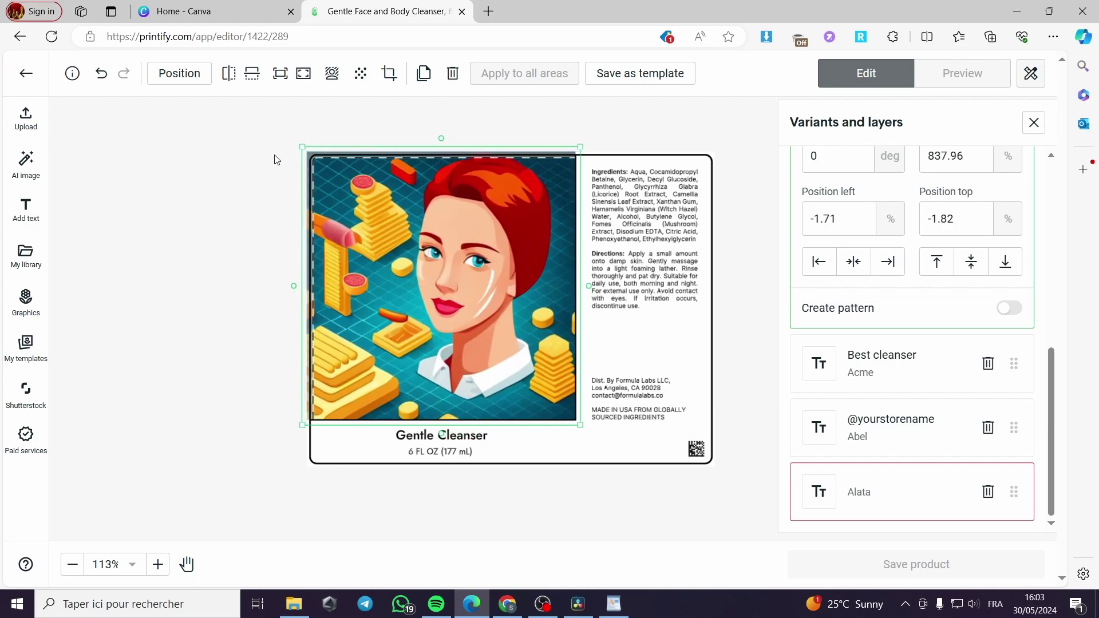
drag(450, 313, 451, 278)
- Reorder the layers so the "Best cleanser" text sits above the face cleanser image
click(498, 416)
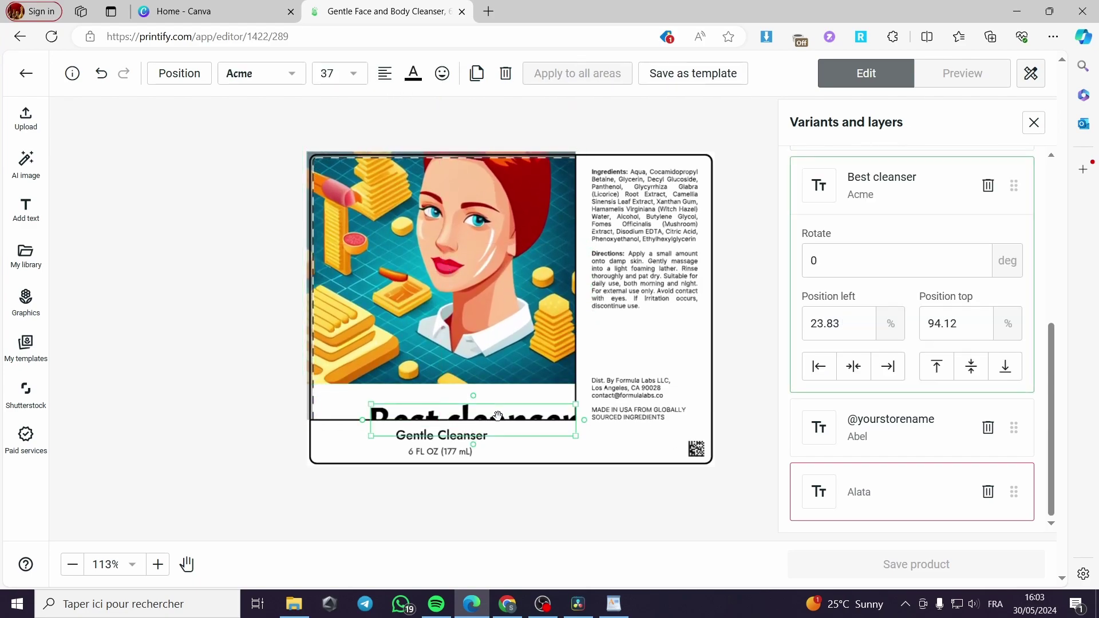
scroll(840, 338, up, 2)
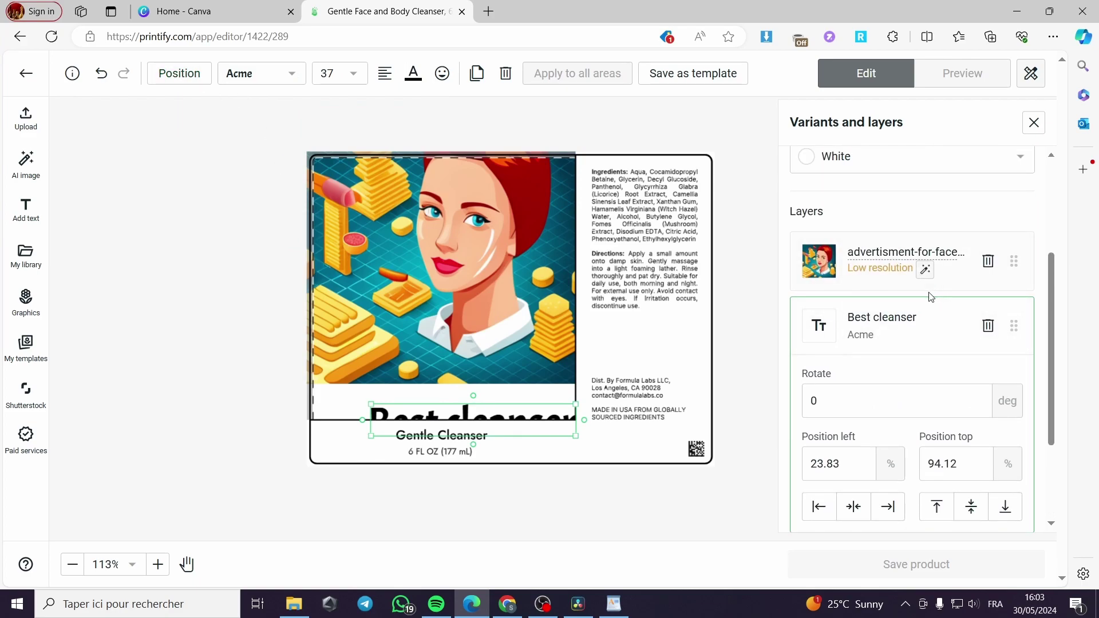
click(876, 285)
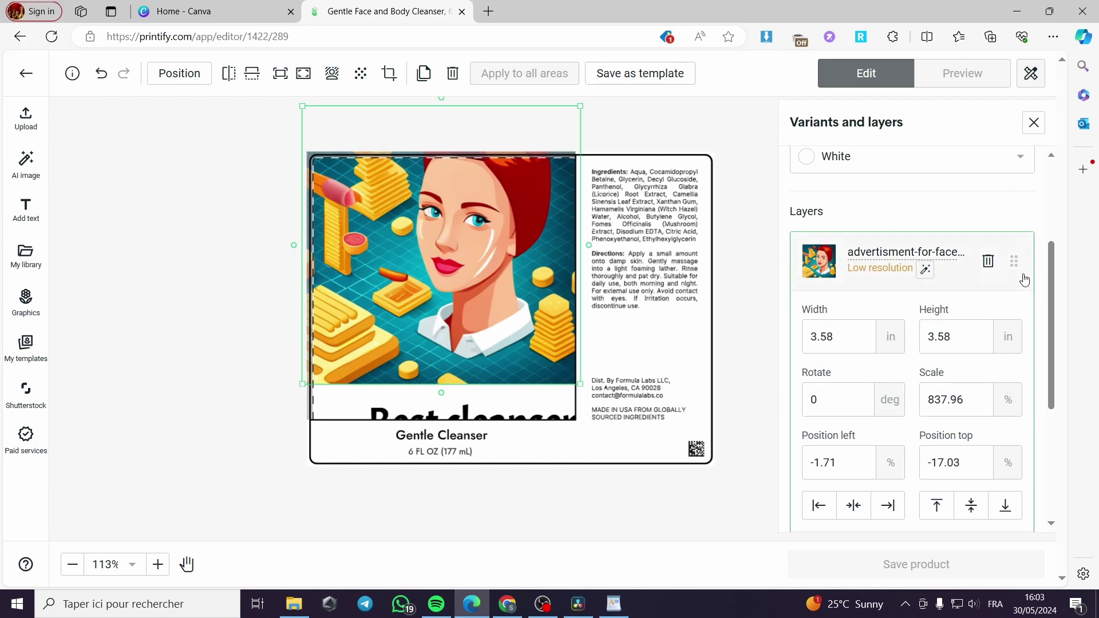
drag(1008, 260, 1010, 329)
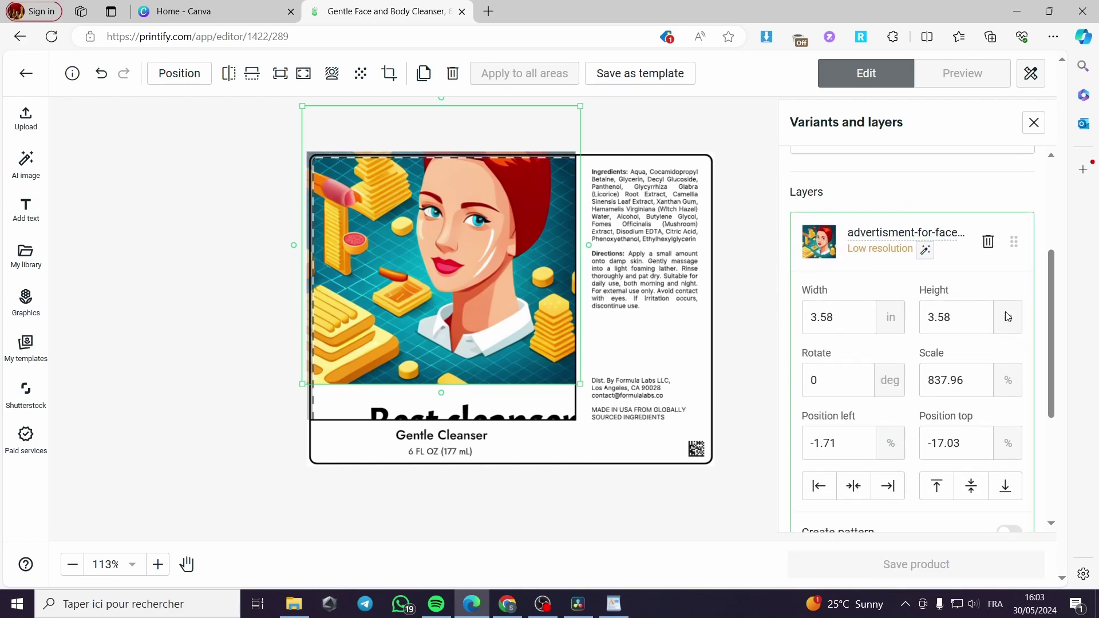
scroll(1010, 346, down, 4)
drag(1012, 366, 996, 224)
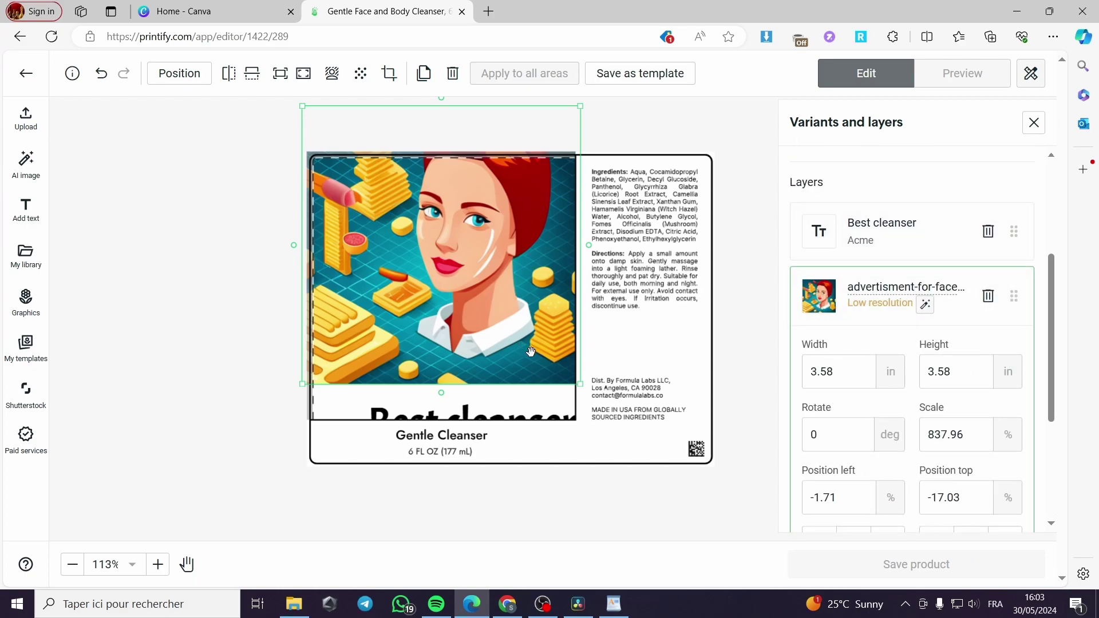
- Move the woman image down to cover the whole print area and place "Best cleanser" over its lower part, below her face
drag(509, 413, 510, 287)
drag(515, 371, 517, 414)
drag(521, 285, 504, 378)
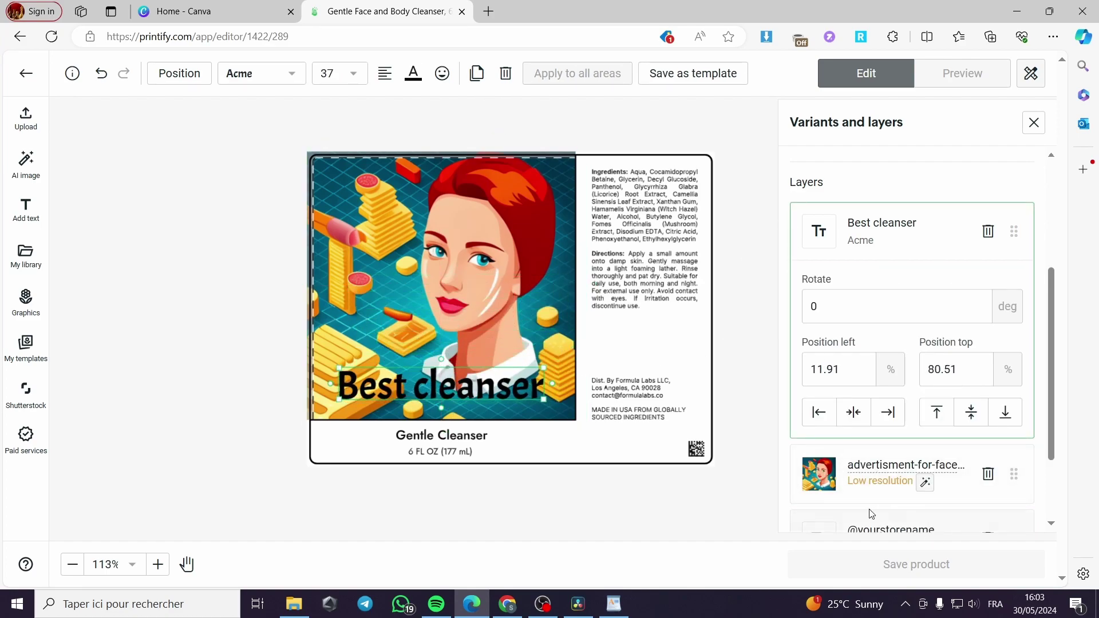
click(756, 506)
click(988, 491)
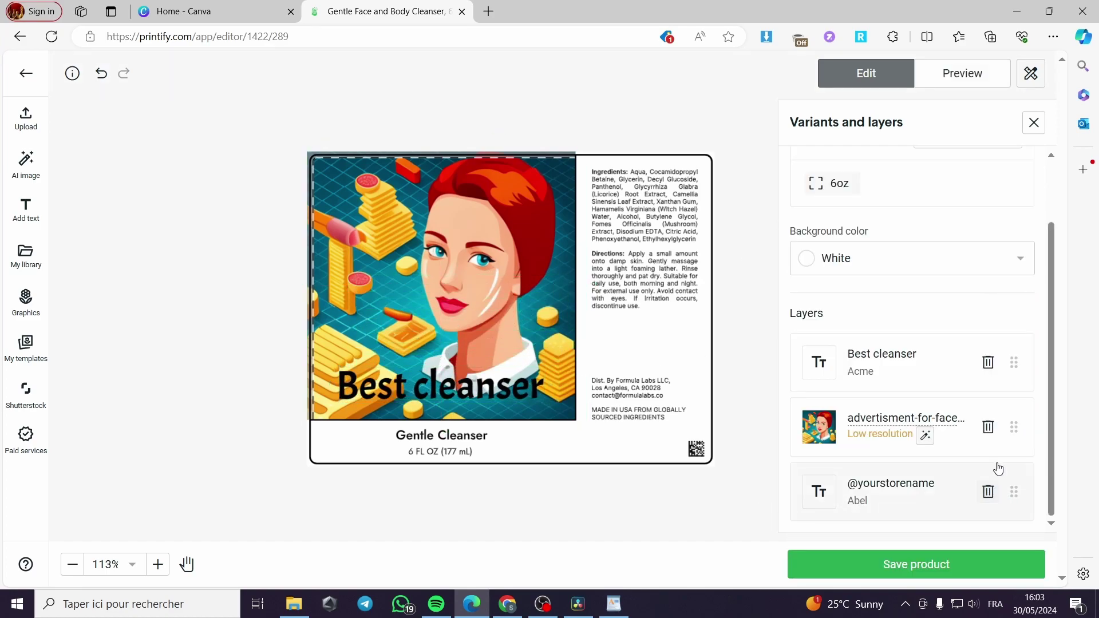
click(988, 490)
click(986, 564)
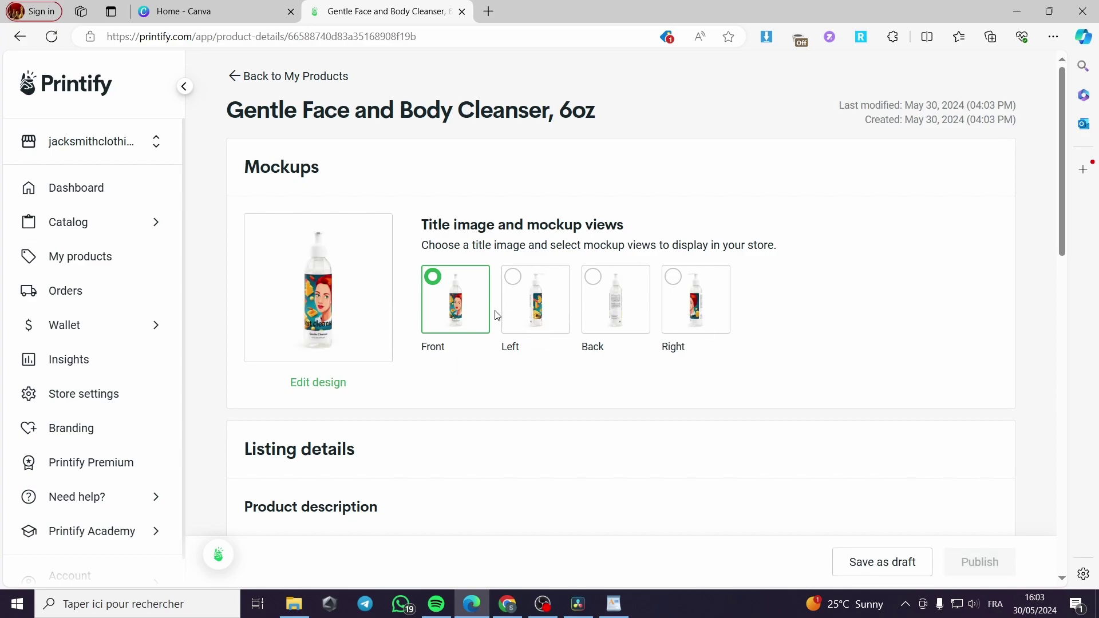
- Review the left, back, right and front mockups of the cleanser bottle and its listing details
click(544, 302)
click(610, 311)
click(691, 307)
click(455, 301)
scroll(785, 456, down, 6)
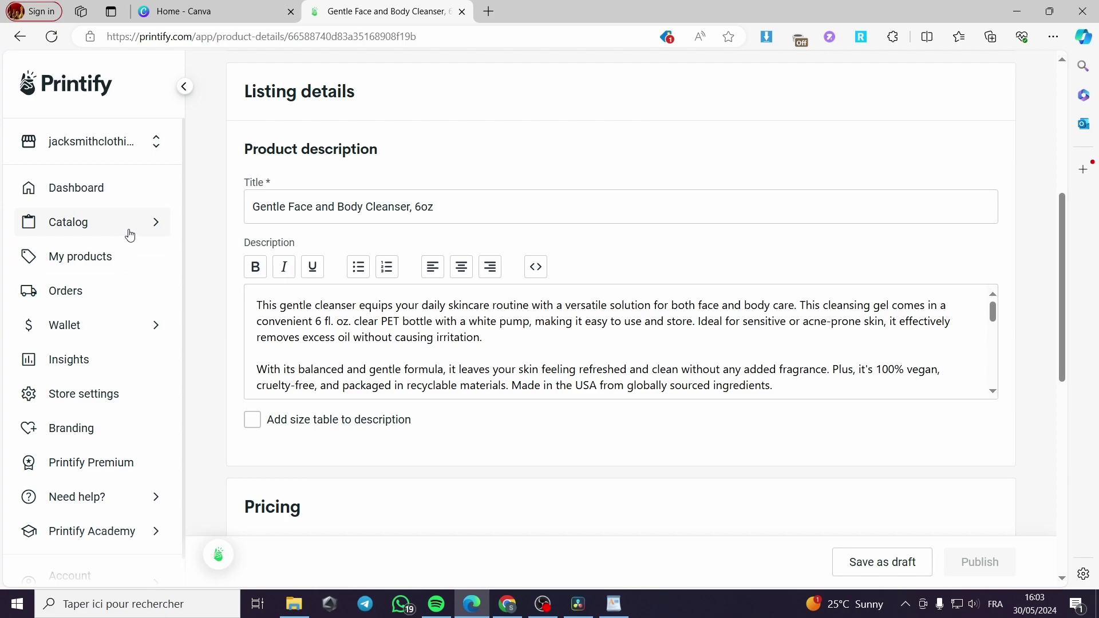
scroll(710, 356, up, 6)
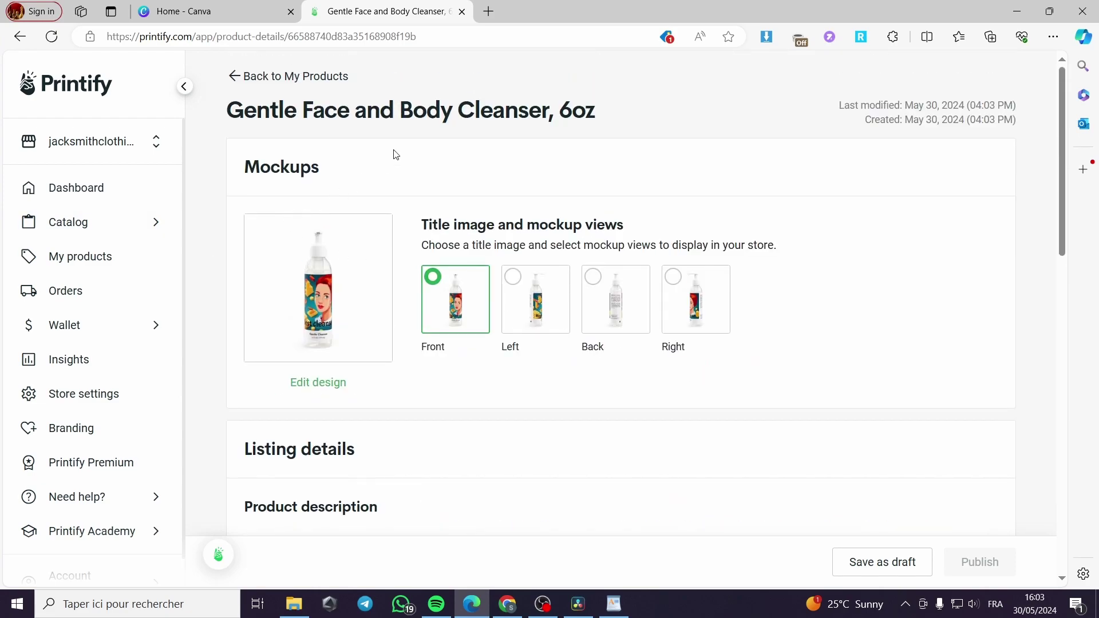